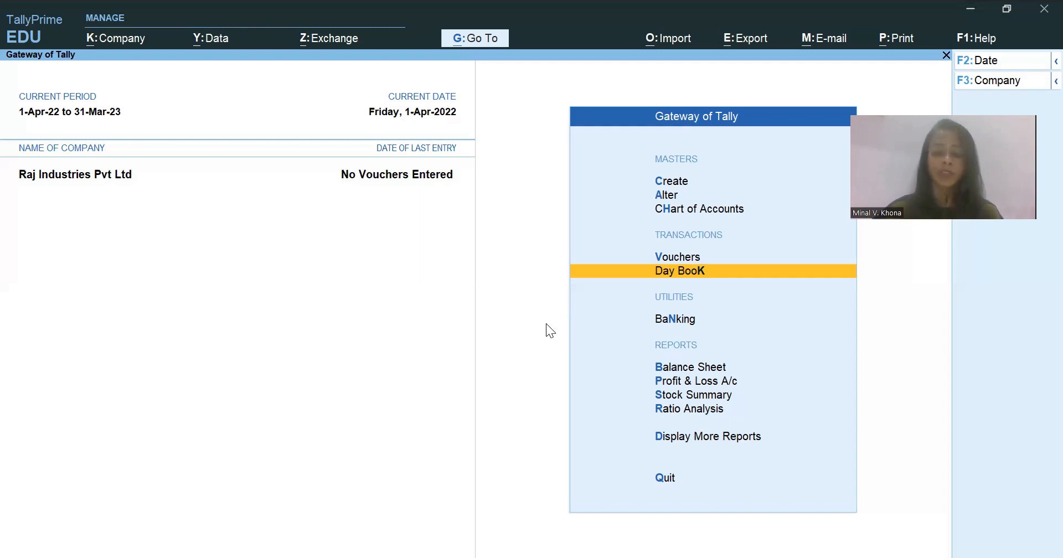
- Switch to the Case Study workbook in Excel and review the first transaction on the Transactions sheet
key("alt")
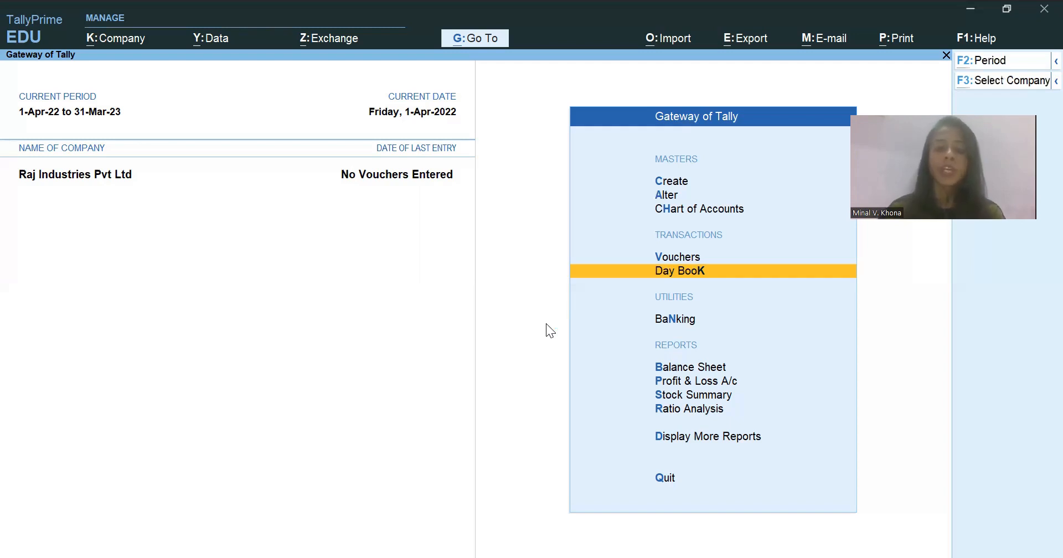
key("alt+Tab")
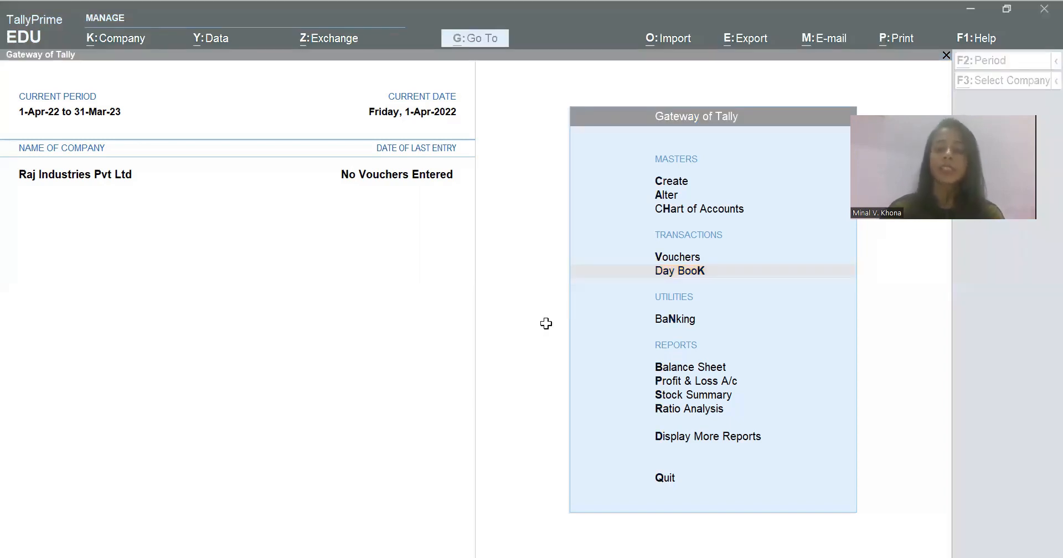
key("Up")
key("Up")
key("Up")
key("Up")
key("Up")
key("Up")
key("Up")
key("Up")
key("Up")
key("Up")
key("Up")
key("Up")
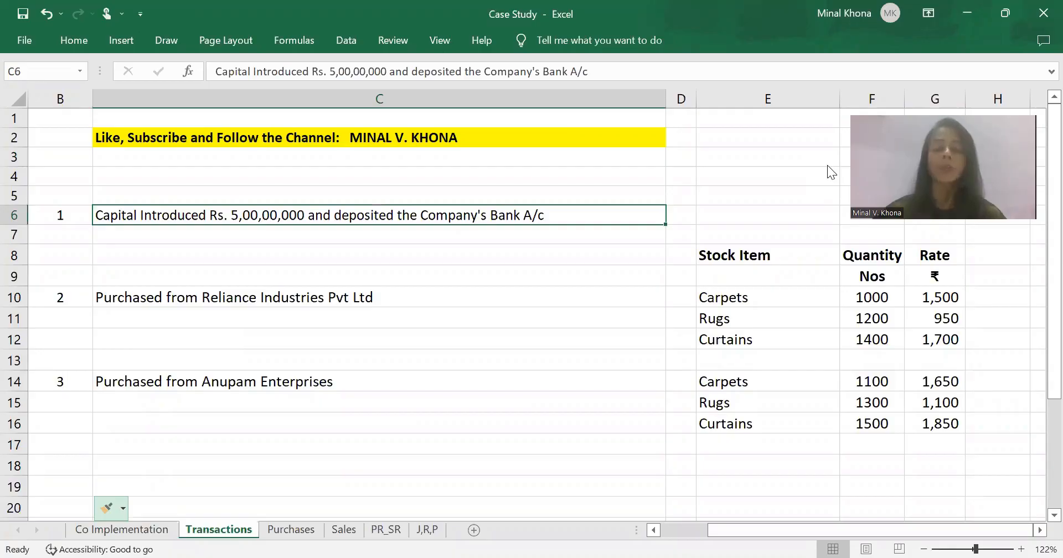
- Switch to TallyPrime and start a receipt voucher dated 1-4-2022 for Raj Industries Pvt Ltd
key("alt+Tab")
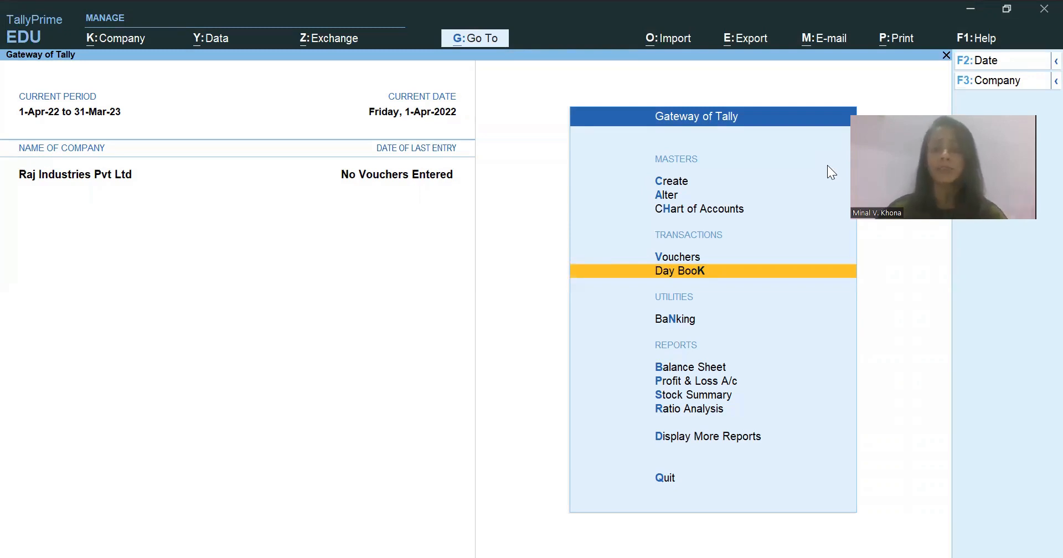
key("Up")
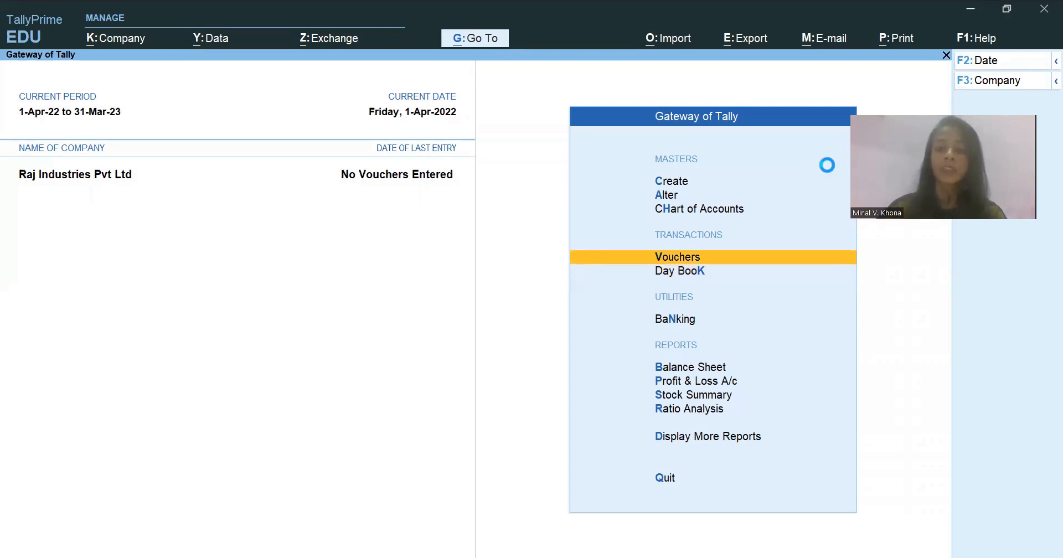
key("Return")
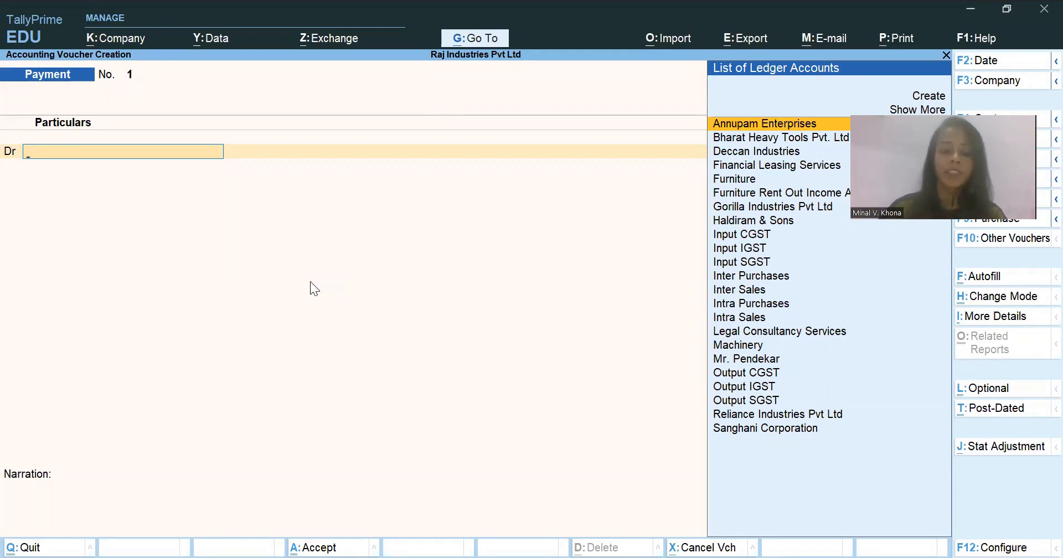
key("F6")
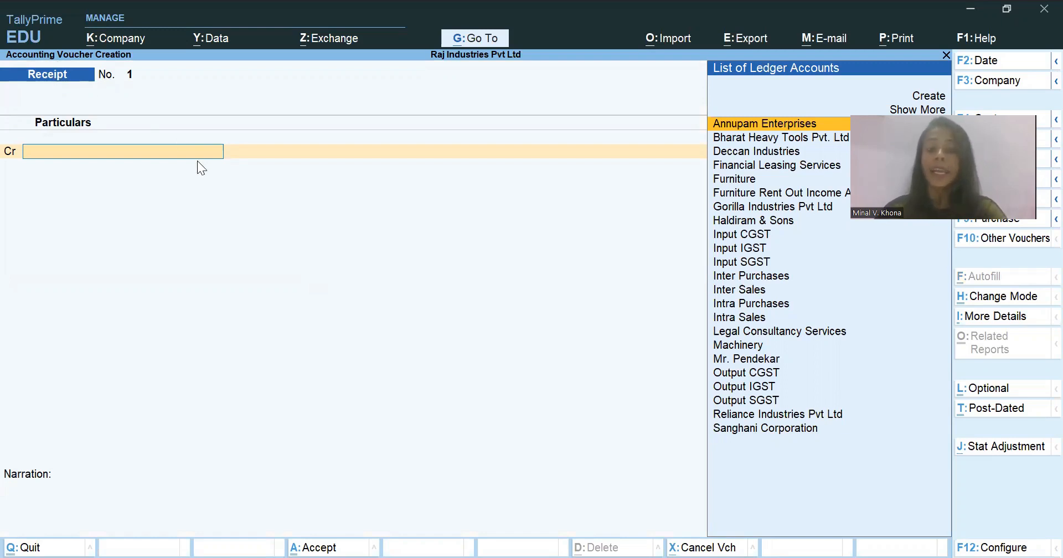
key("F2")
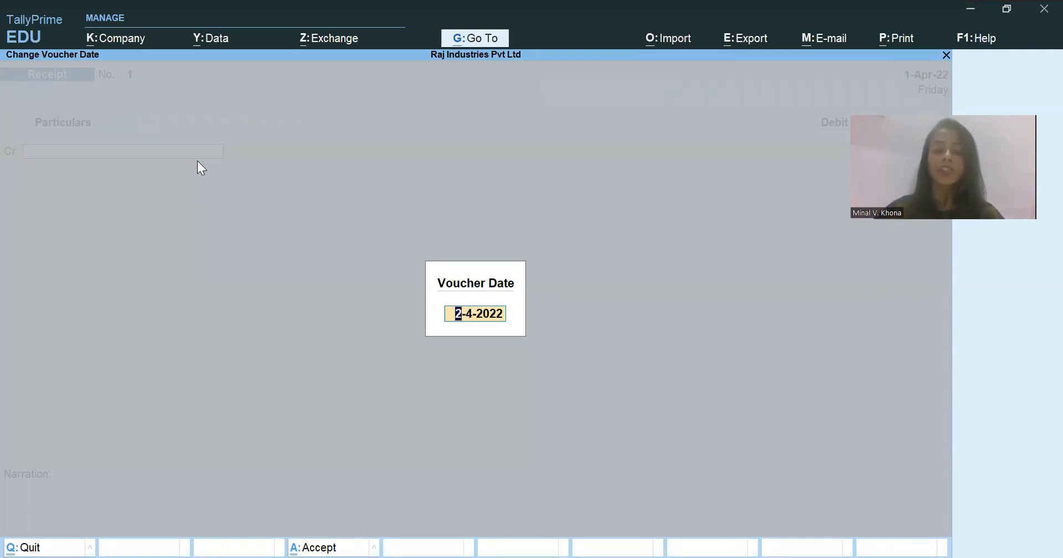
type("1-4")
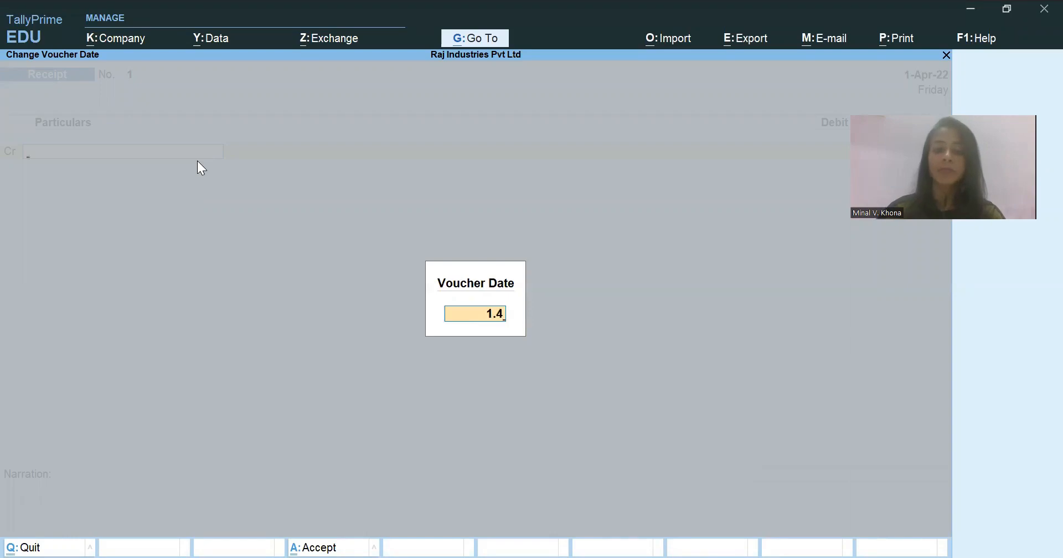
key("Return")
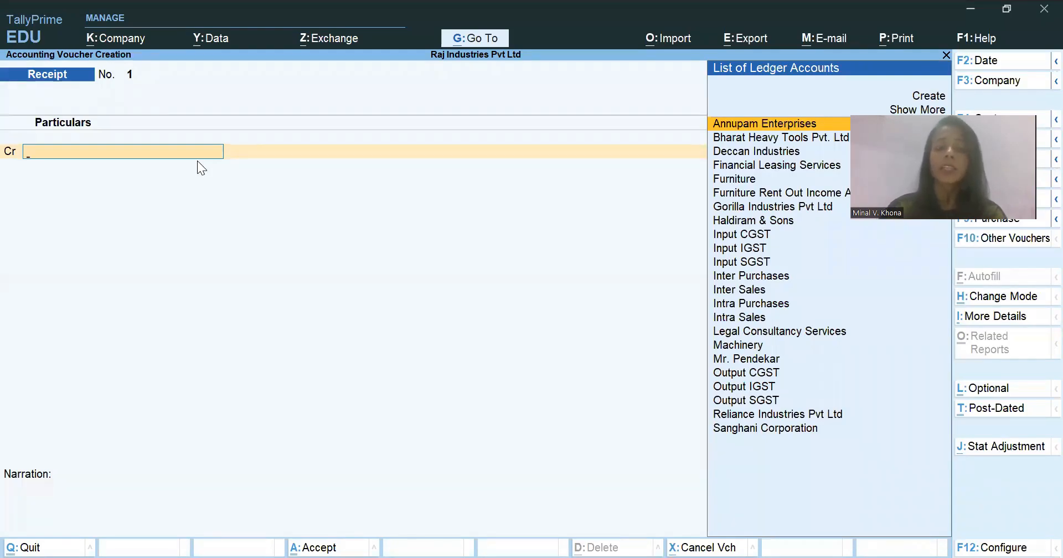
- Check the capital transaction in the Excel case study and return to the receipt voucher in TallyPrime
key("alt+Tab")
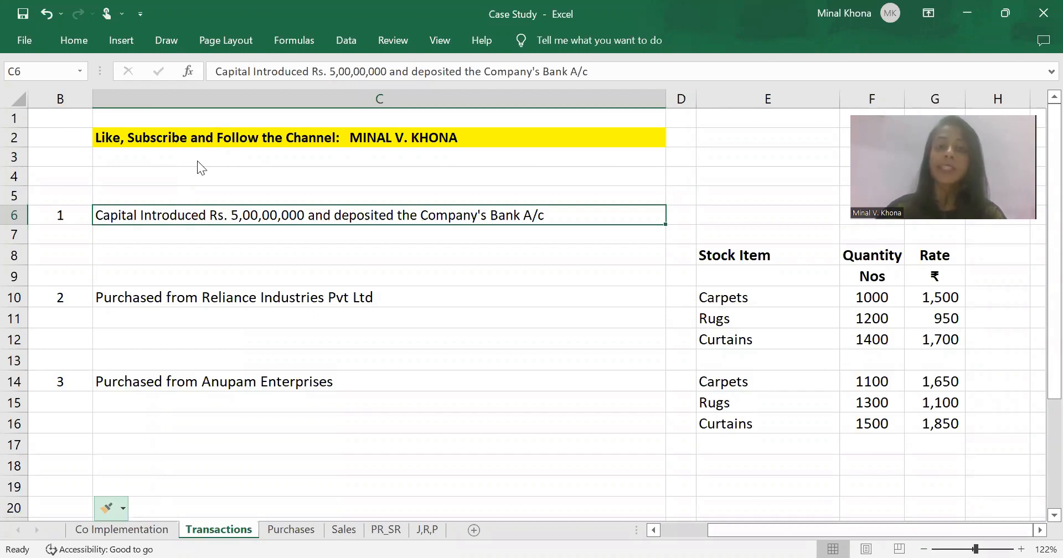
key("alt+Tab")
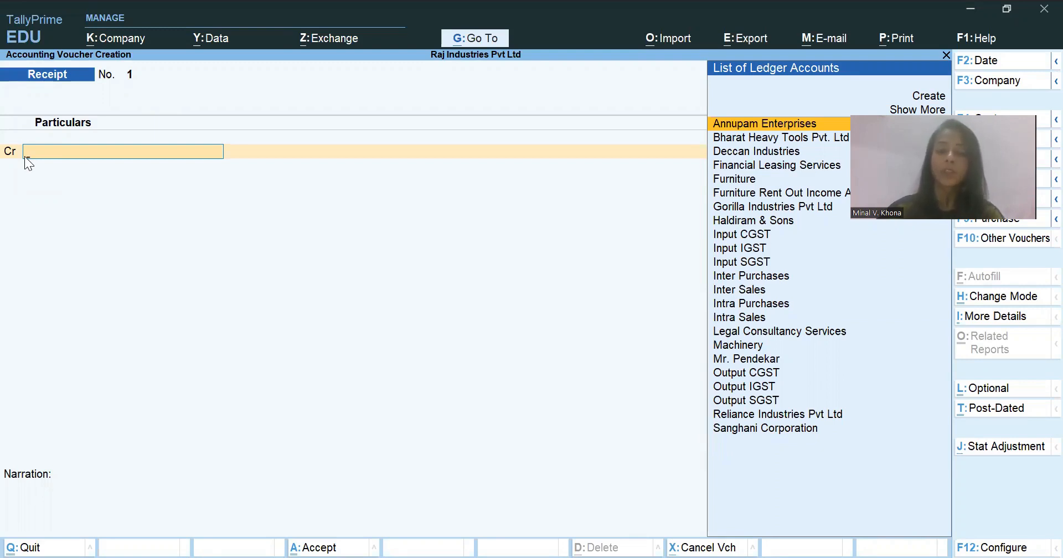
- Change the receipt voucher to Single Entry mode and back to Double Entry
key("ctrl+h")
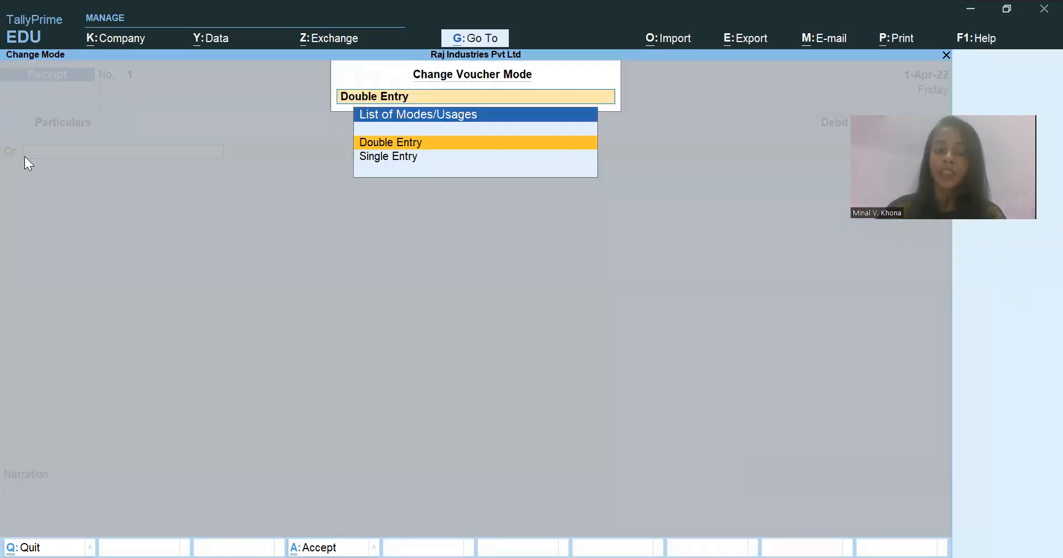
key("Down")
key("Return")
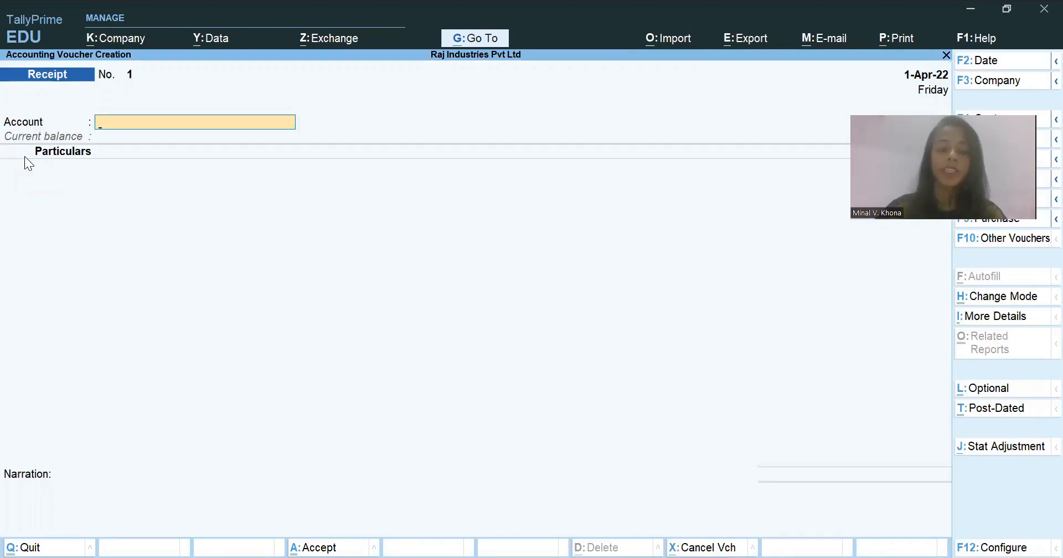
key("ctrl+h")
key("Up")
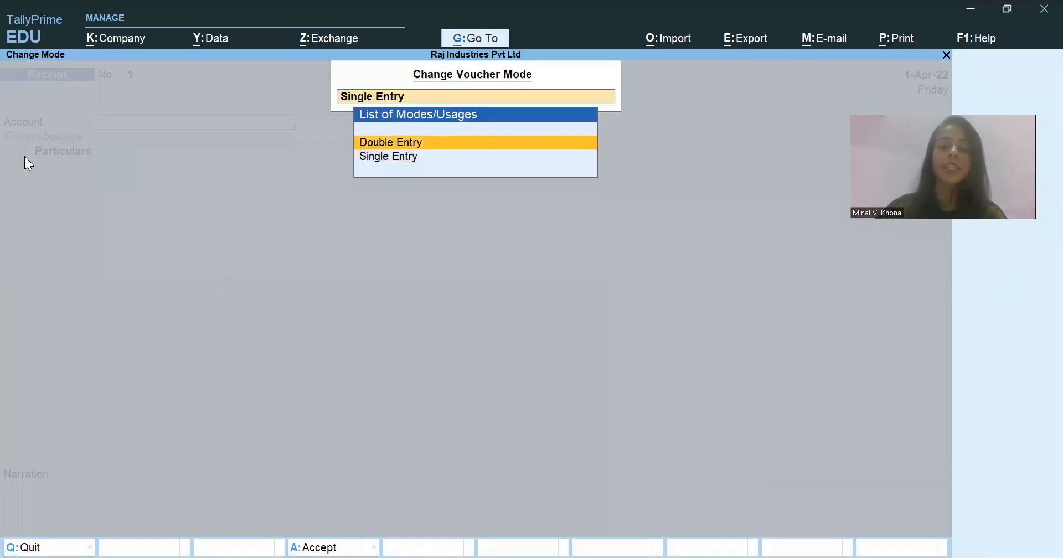
key("Return")
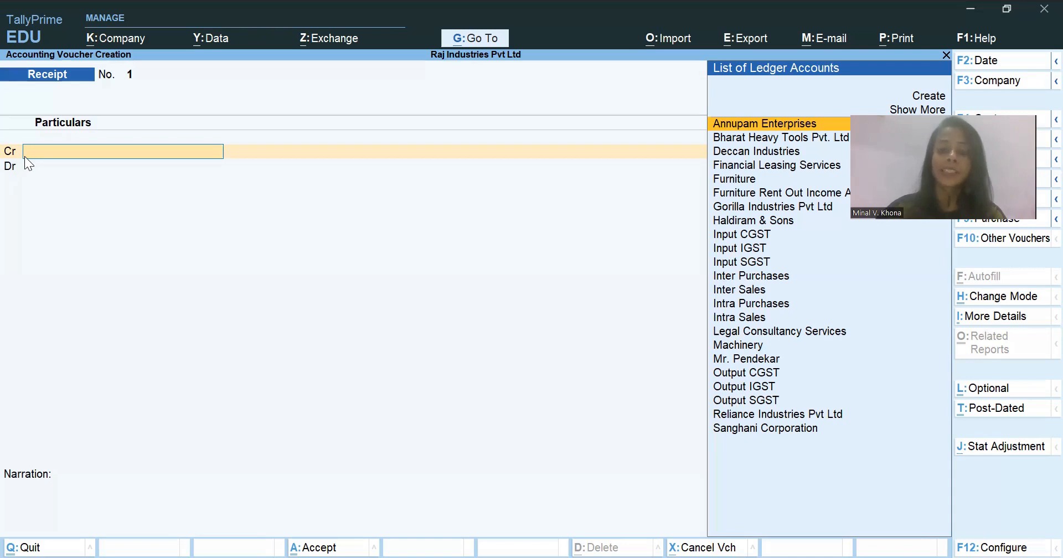
- Set the voucher configuration option for using Cr/Dr instead of To/By to No, and restore it to Yes
key("F12")
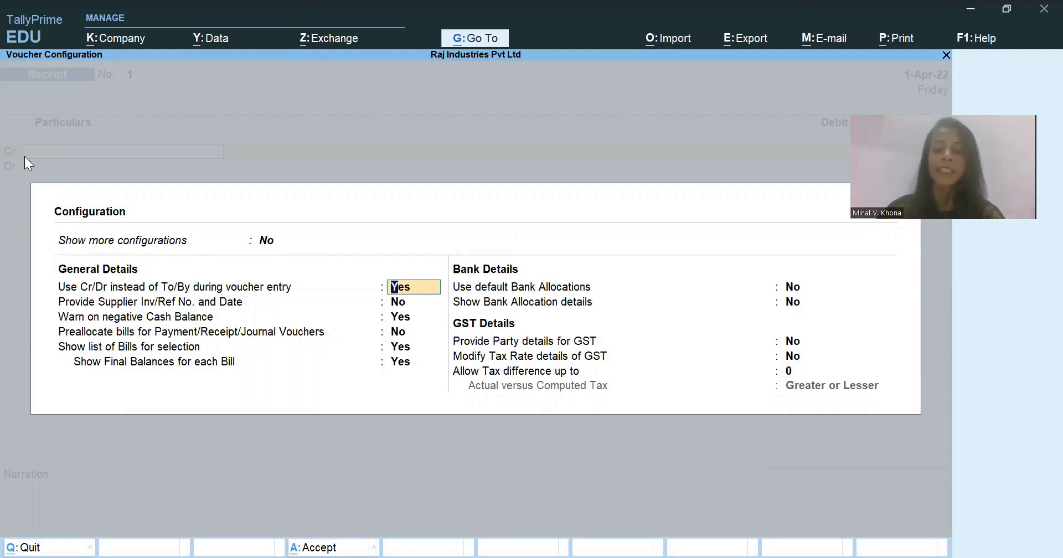
key("n")
key("ctrl+a")
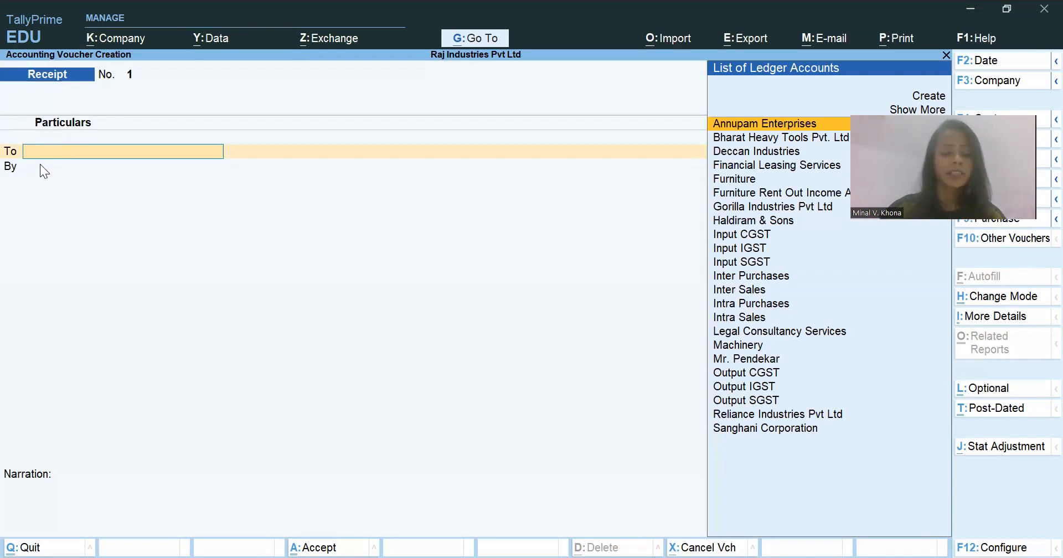
key("F12")
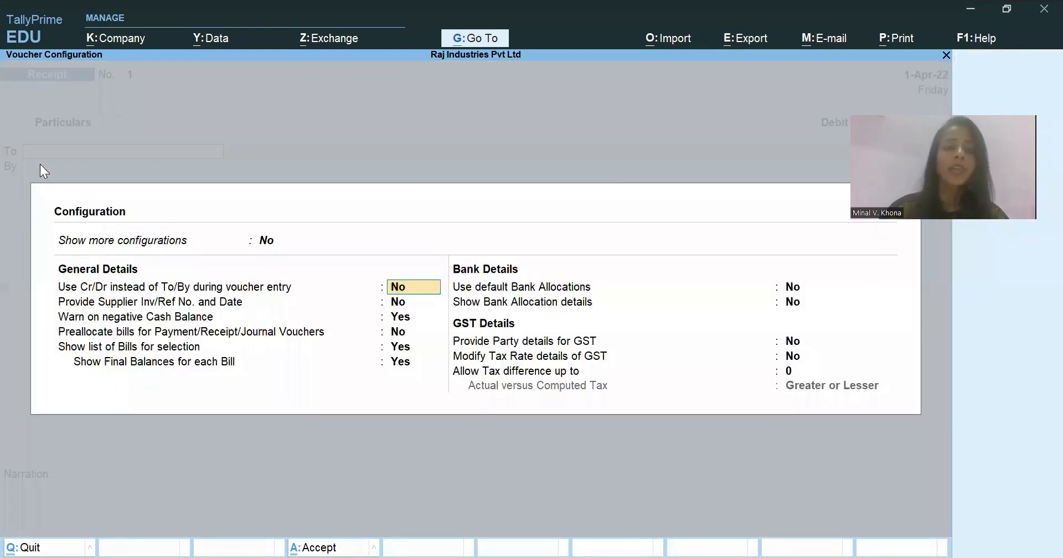
type("y")
key("Return")
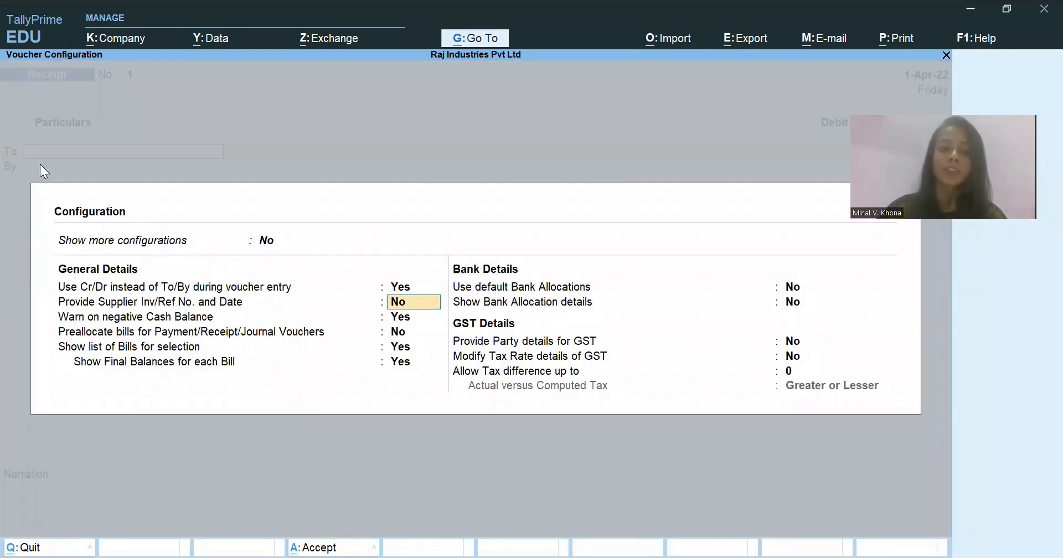
key("ctrl+a")
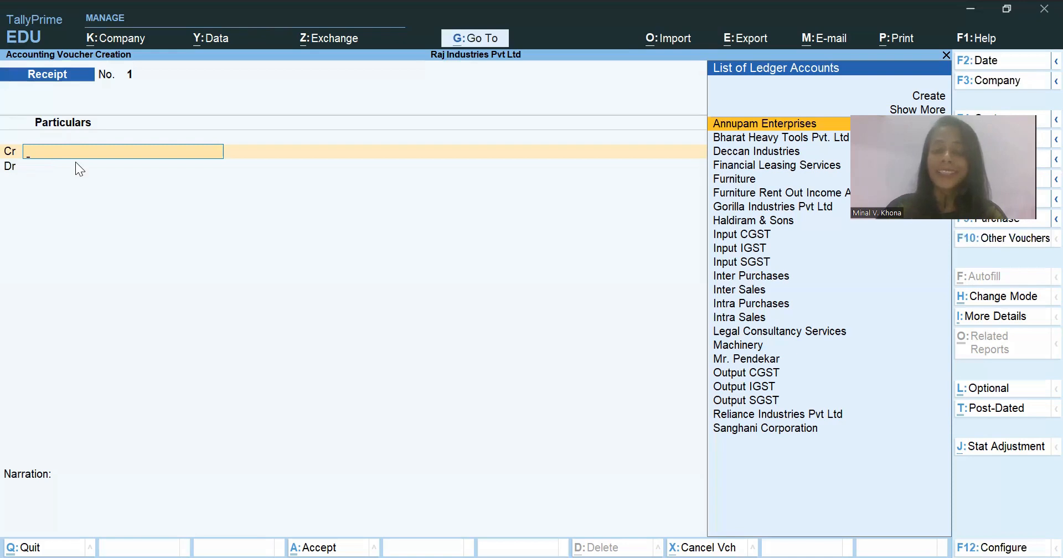
- Search the ledger accounts for "ca" on the receipt voucher's credit line
type("ca")
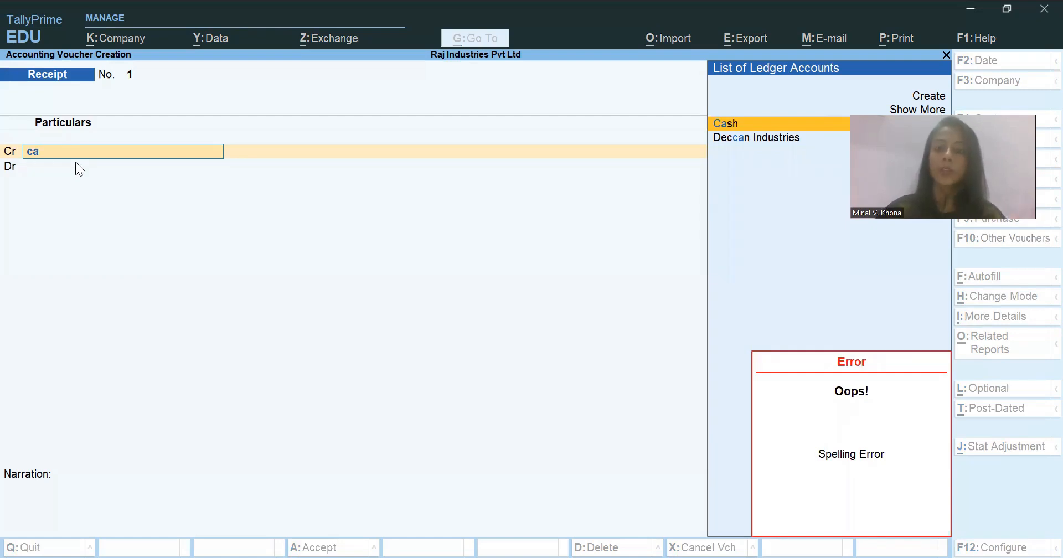
key("Up")
key("Up")
key("Down")
key("Down")
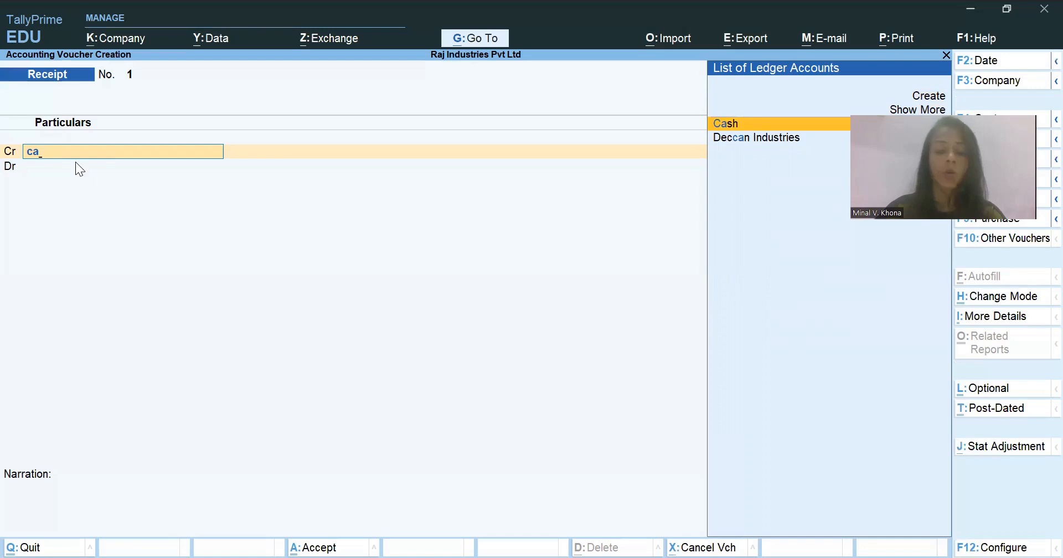
- Create a ledger named Capital A/c under the Capital Account group for the voucher's credit line
key("alt")
key("alt+c")
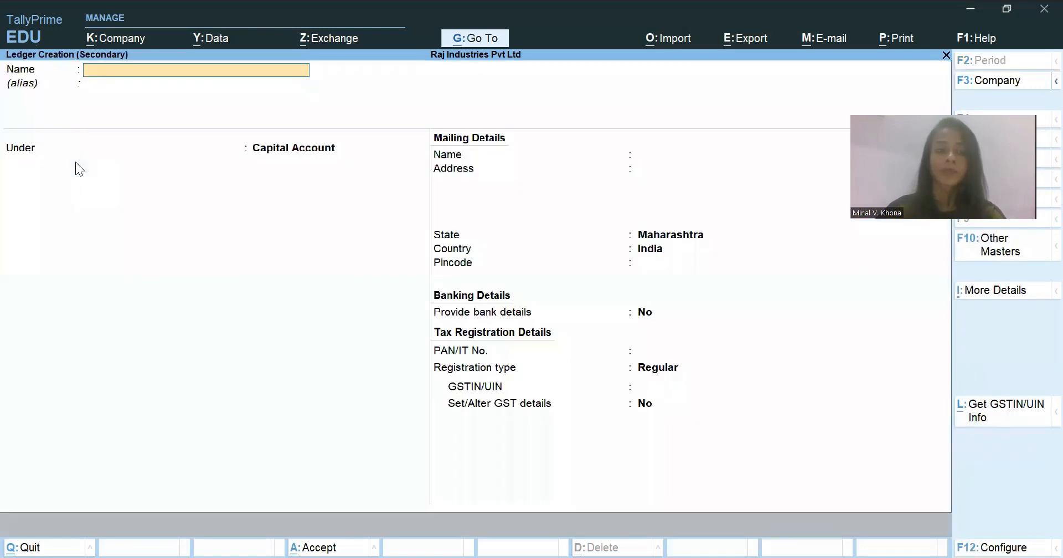
type("Capital A/c")
key("Return")
key("Return")
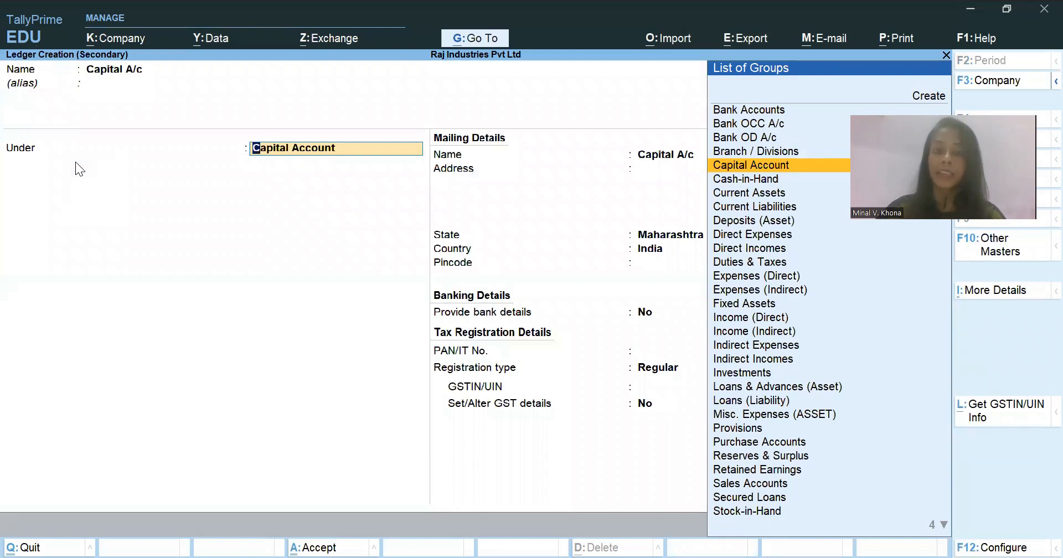
key("ctrl")
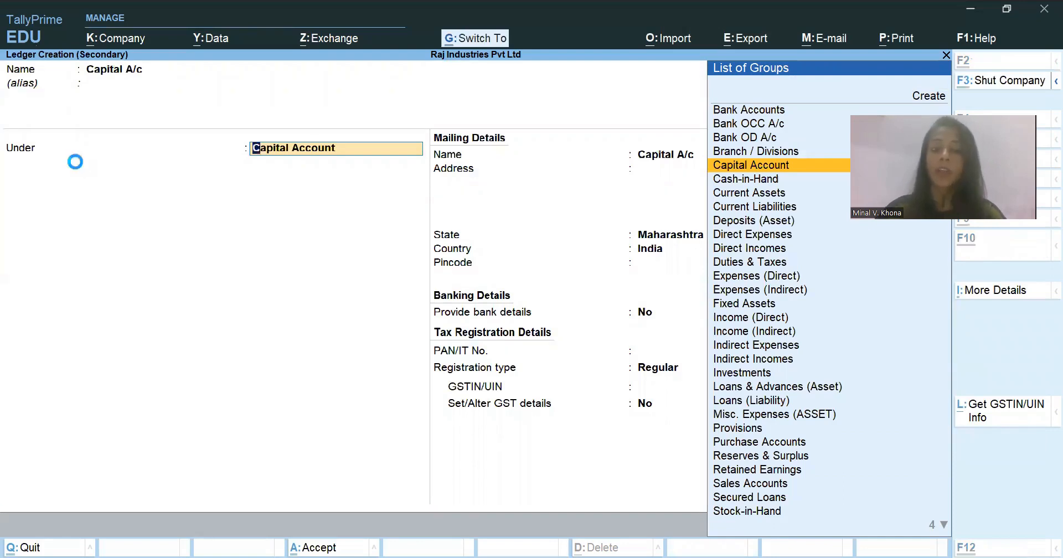
key("ctrl+a")
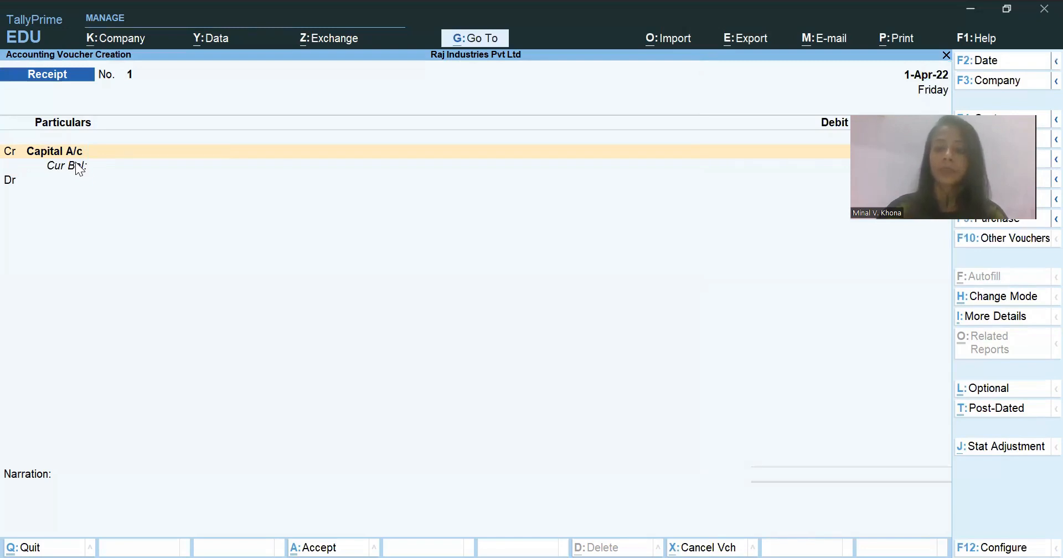
- Credit Capital A/c with 5,00,00,000 and select Standard Chartered Bank Account as the debit ledger
key("Return")
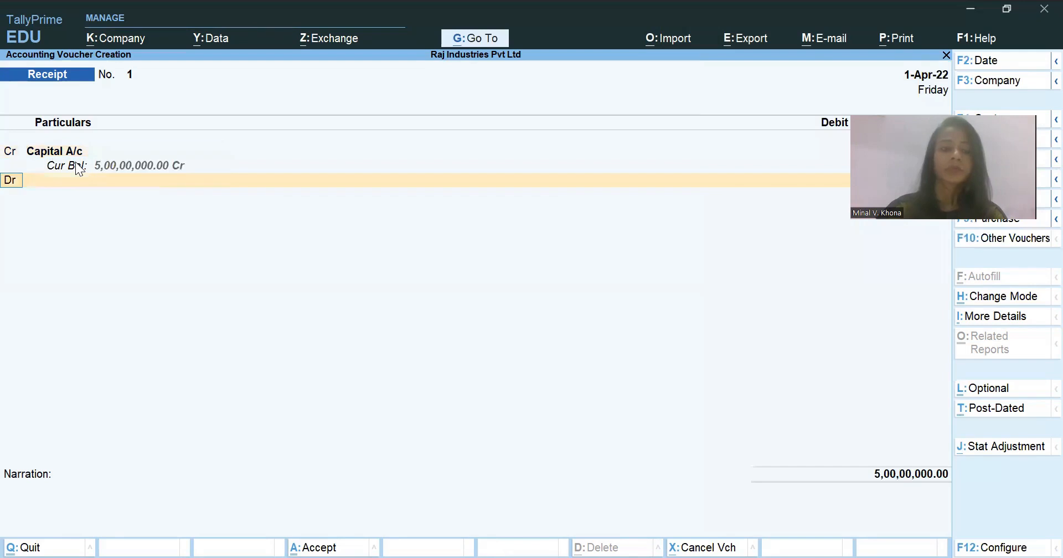
key("Return")
type("Ban")
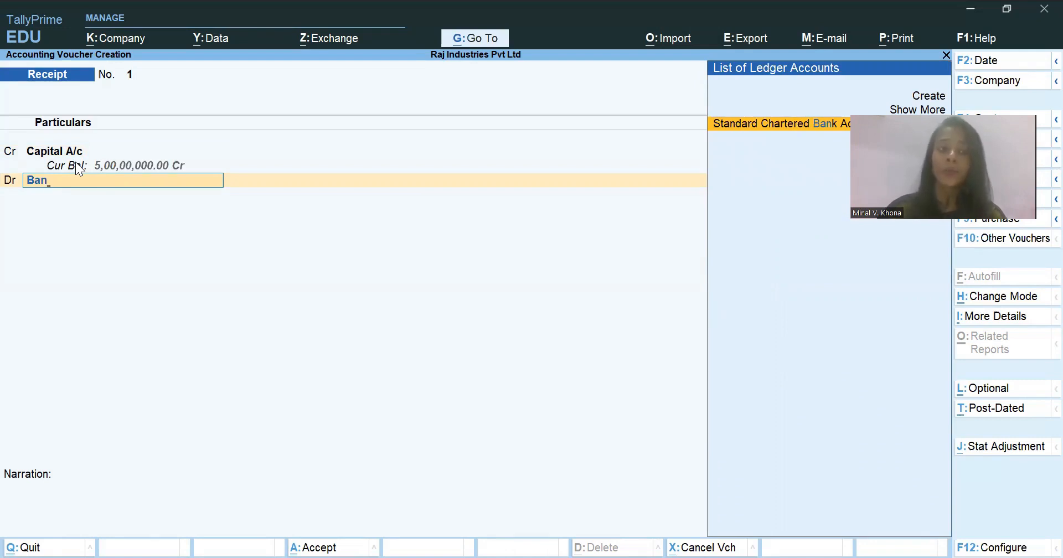
key("Return")
- Open the Standard Chartered Bank Account ledger for alteration from the debit line and leave it without saving
key("BackSpace")
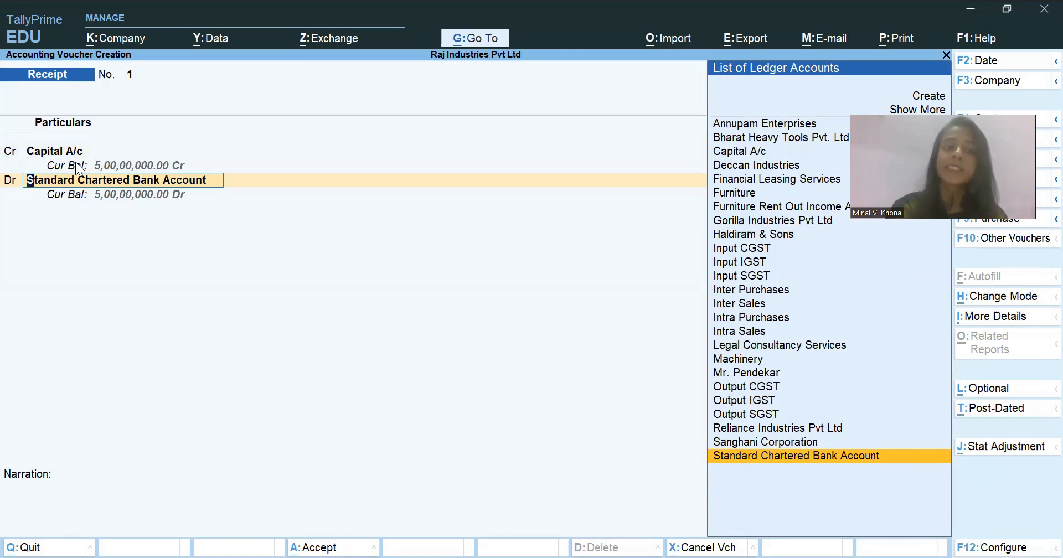
key("ctrl")
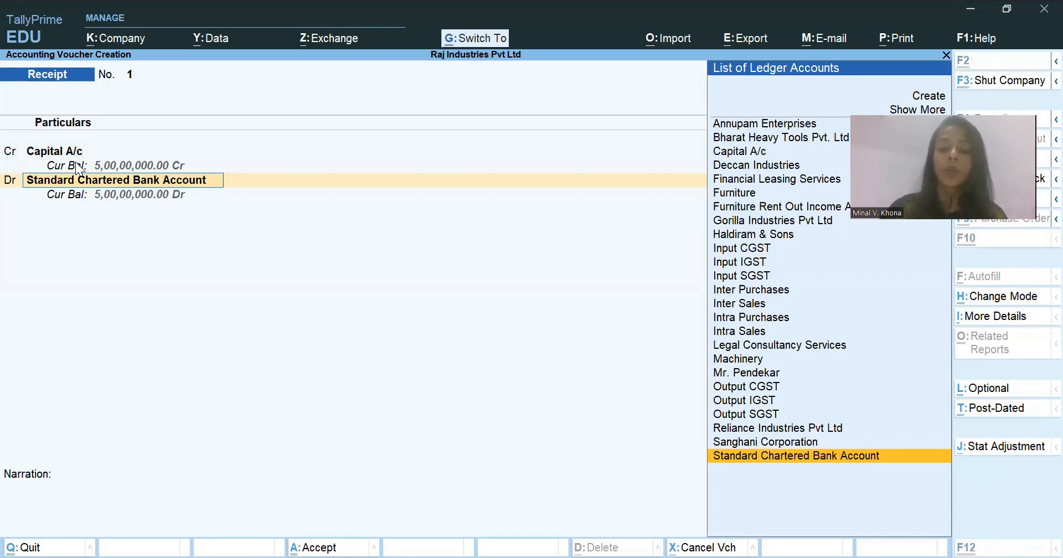
key("ctrl+Return")
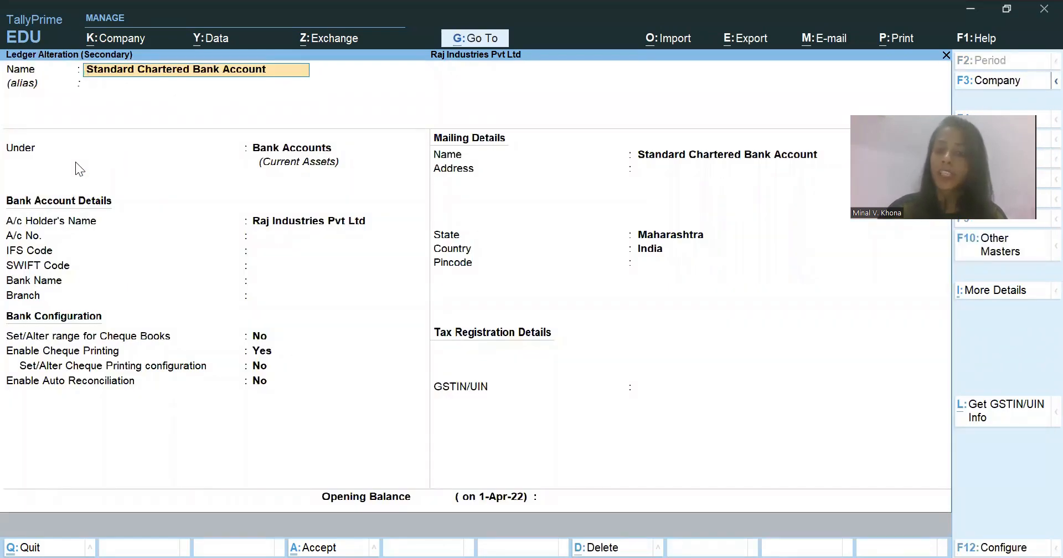
key("BackSpace")
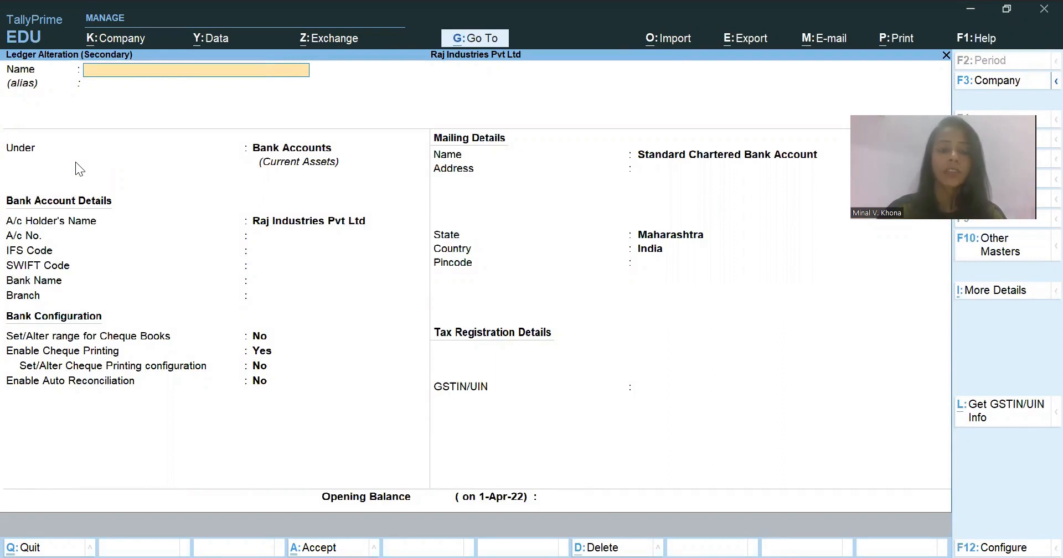
key("Escape")
key("y")
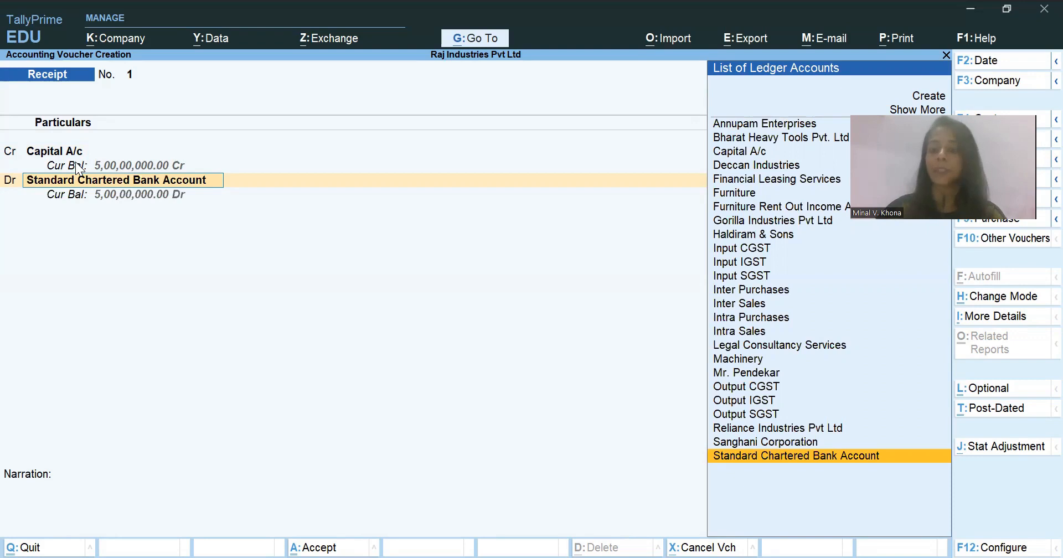
- Debit Standard Chartered Bank Account with 5,00,00,000 and allocate it as Cheque/DD dated 1-Apr-22, leaving the instrument number blank
key("Return")
key("Return")
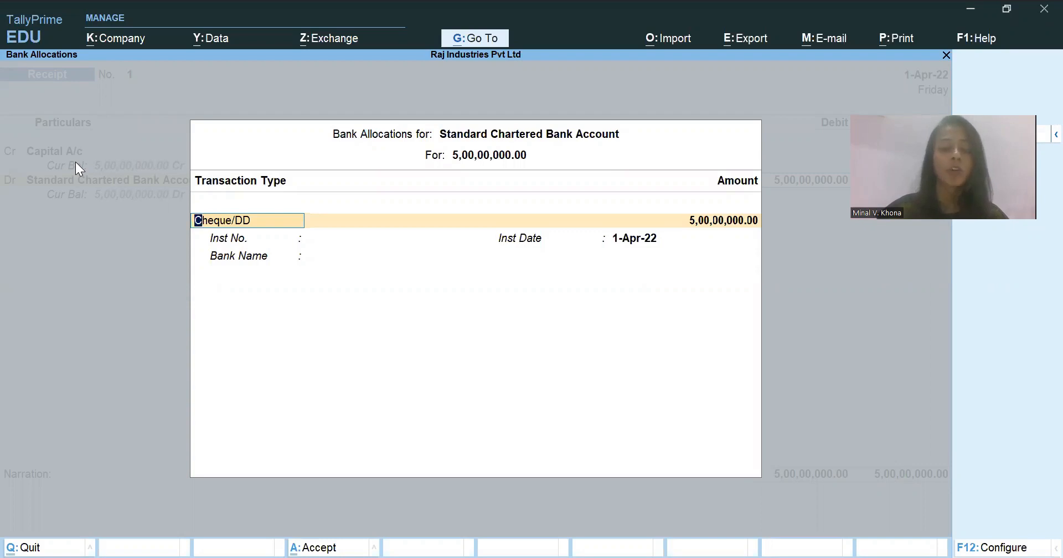
key("Return")
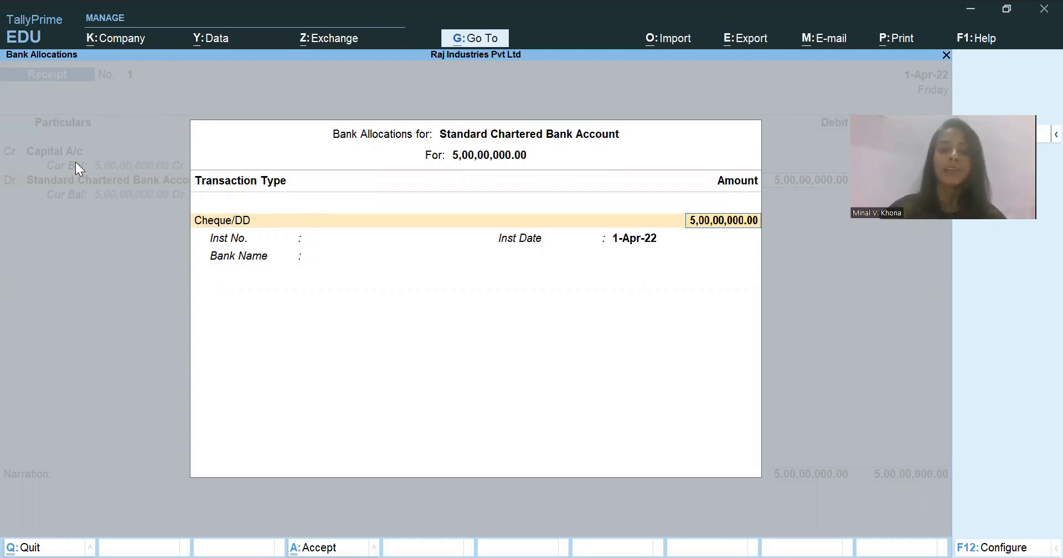
key("Return")
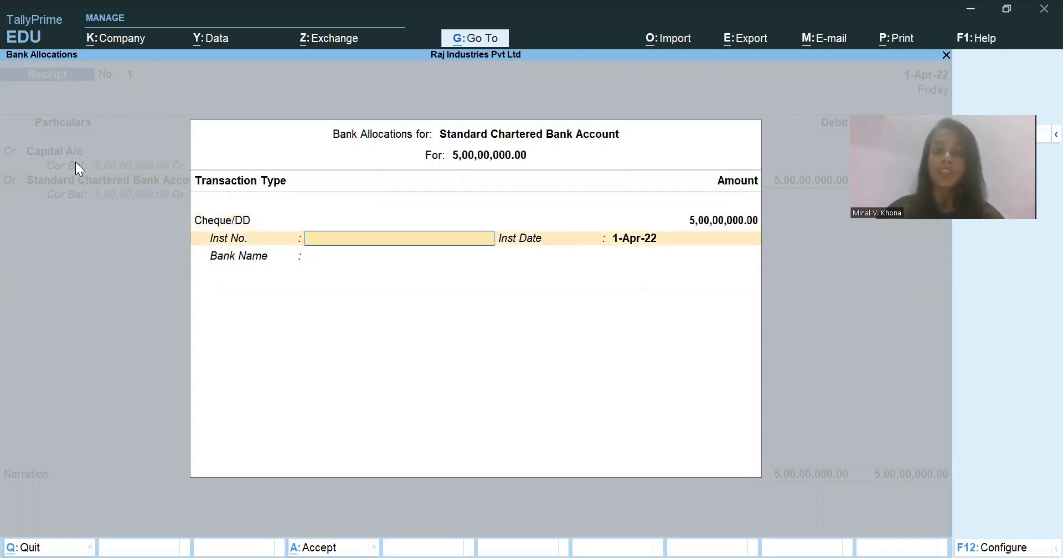
key("Return")
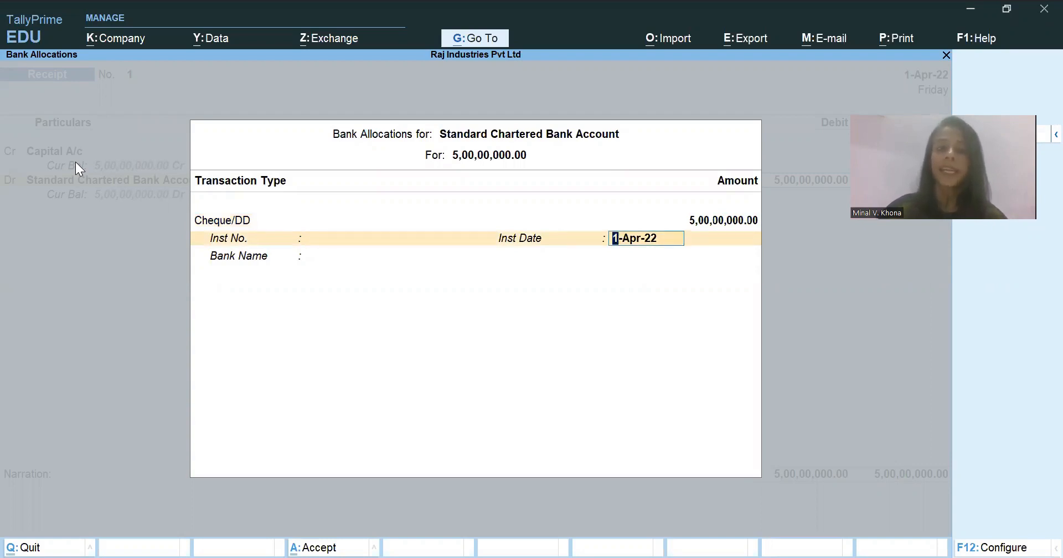
key("Return")
key("Return")
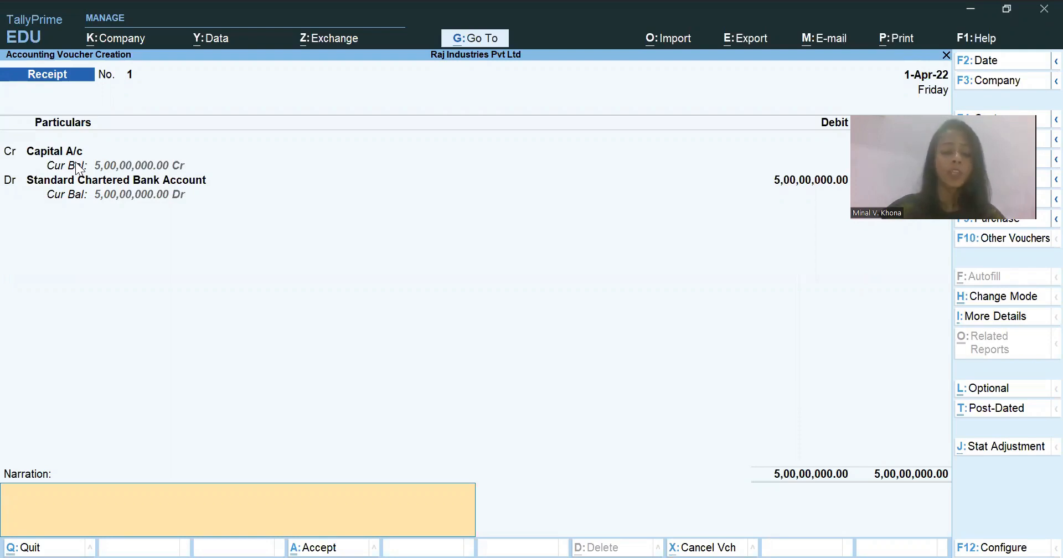
- Review the general options in the receipt voucher's configuration and leave it without changes
key("F12")
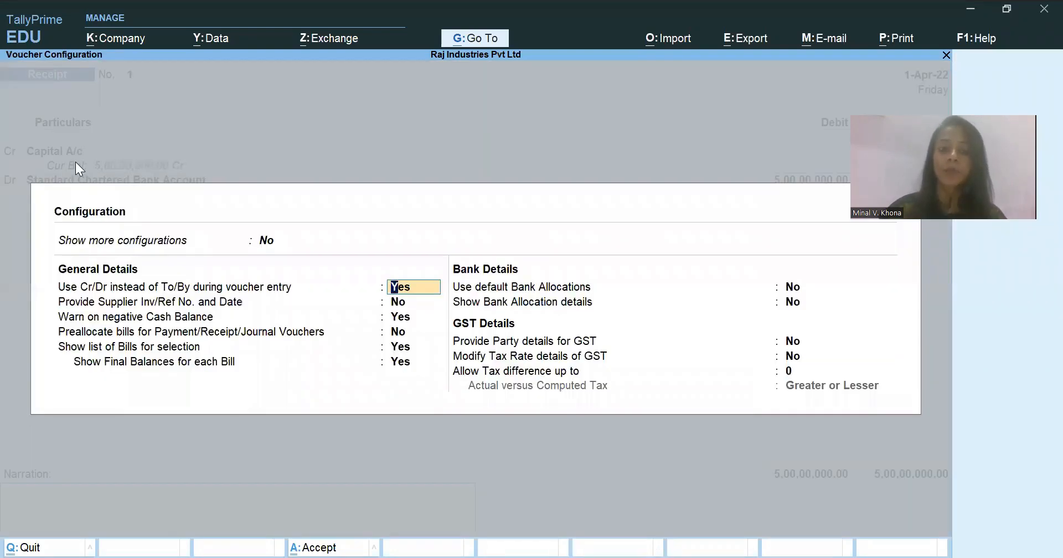
key("Return")
key("Return")
key("Return")
key("Return")
key("Return")
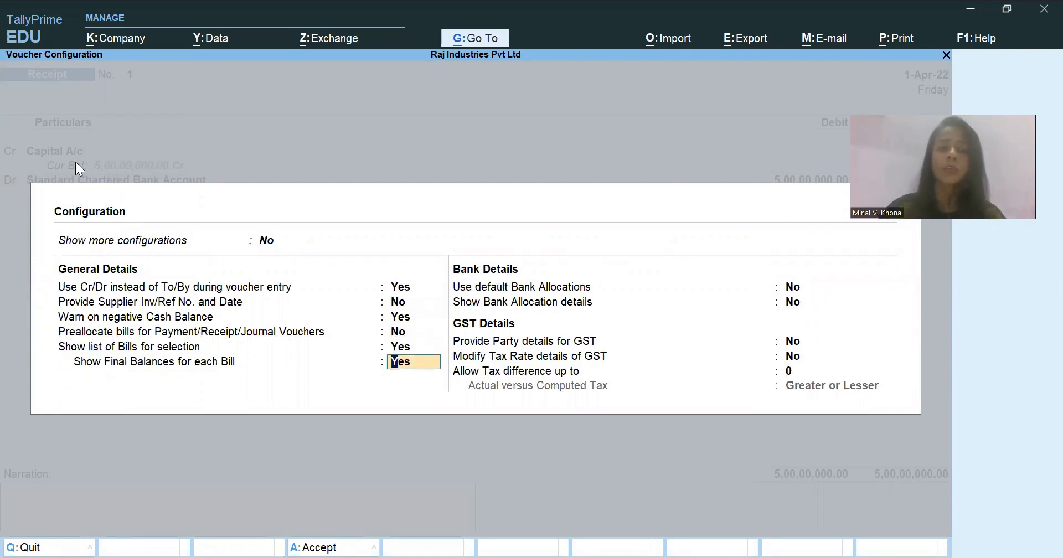
key("Escape")
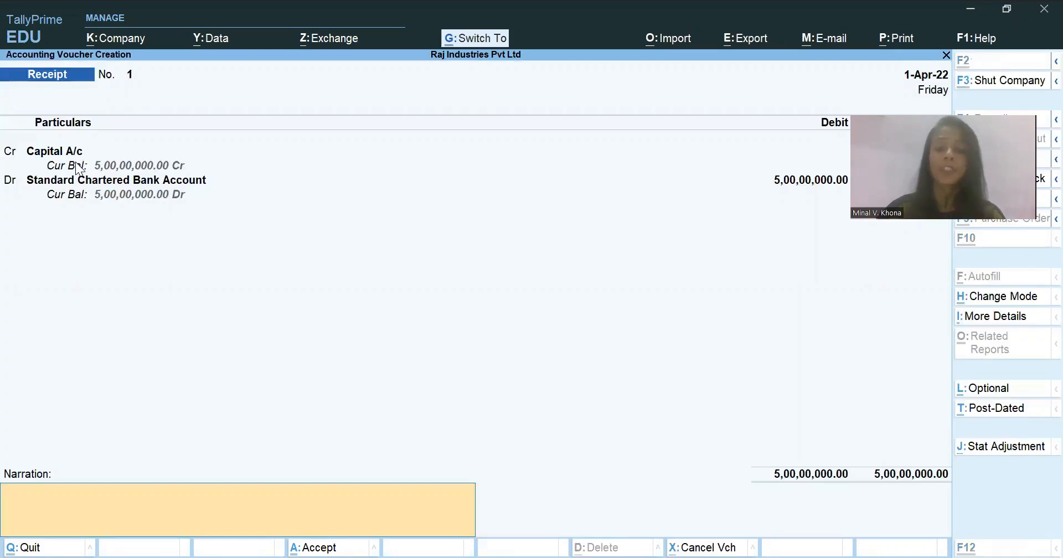
- Switch the receipt voucher to Single Entry mode and return it to Double Entry mode
key("ctrl+h")
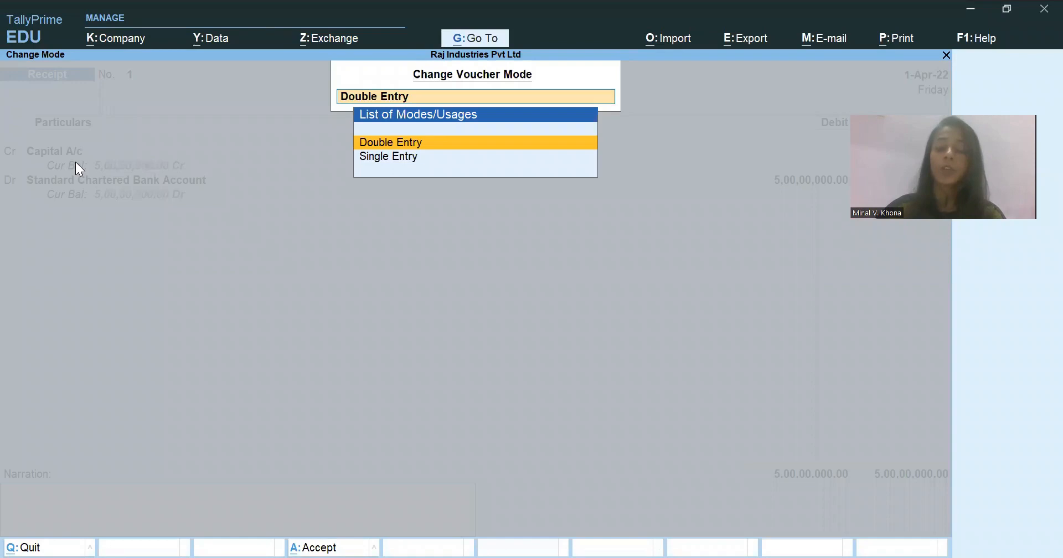
key("Down")
key("Return")
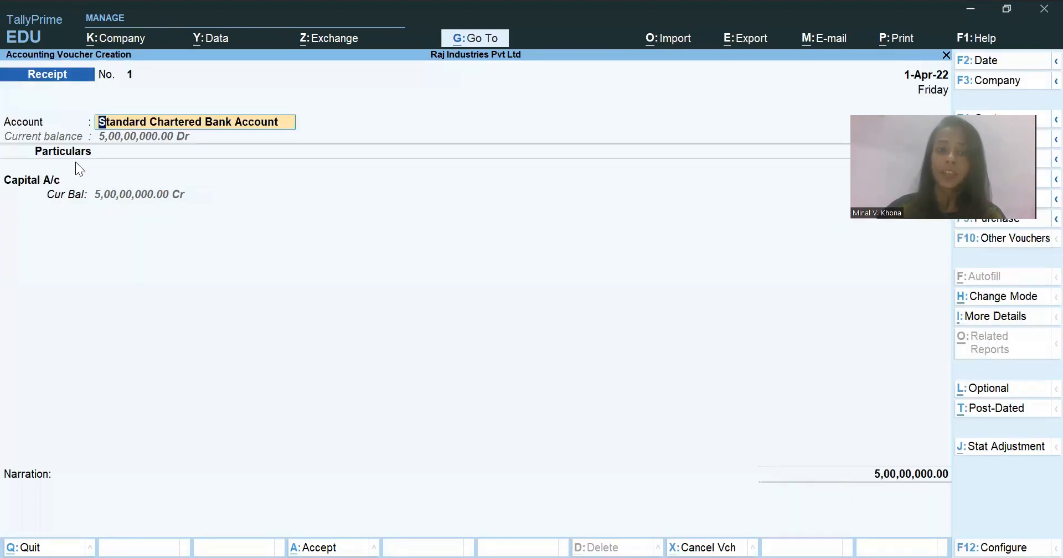
key("ctrl")
key("ctrl+h")
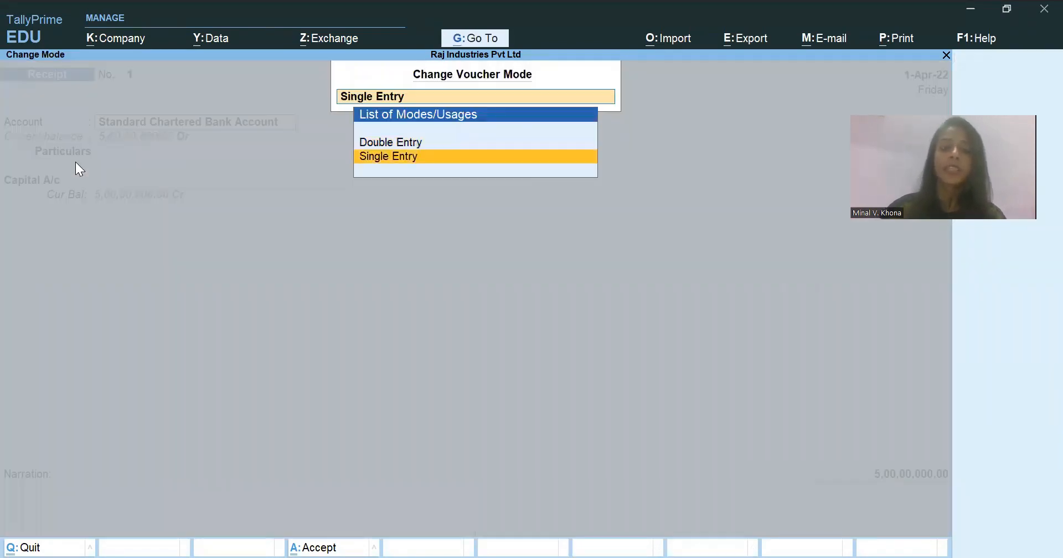
key("Up")
key("Return")
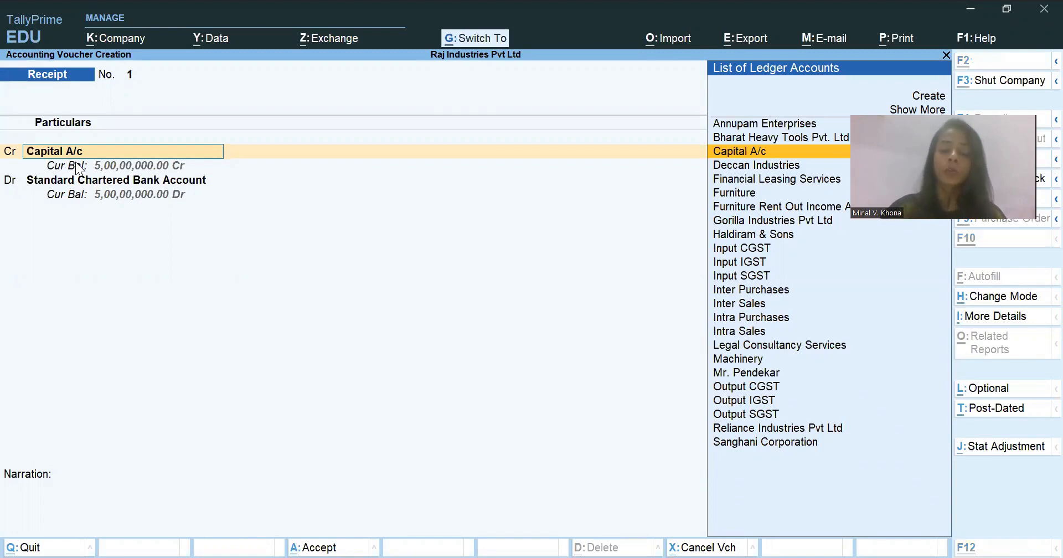
- Add the voucher narration "Being Capital Introduced." through the additional details of the Capital A/c line
key("ctrl+i")
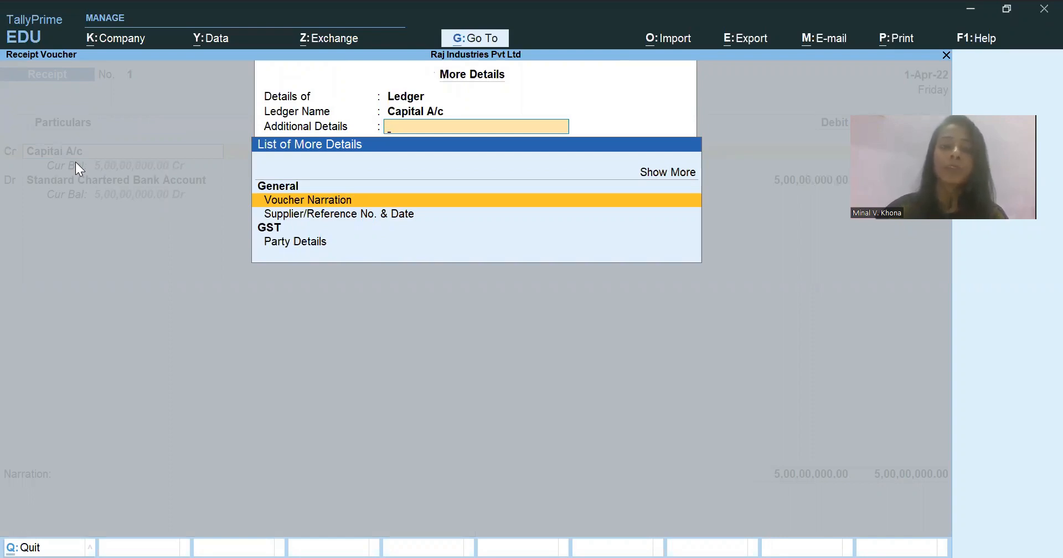
key("Return")
type("Being")
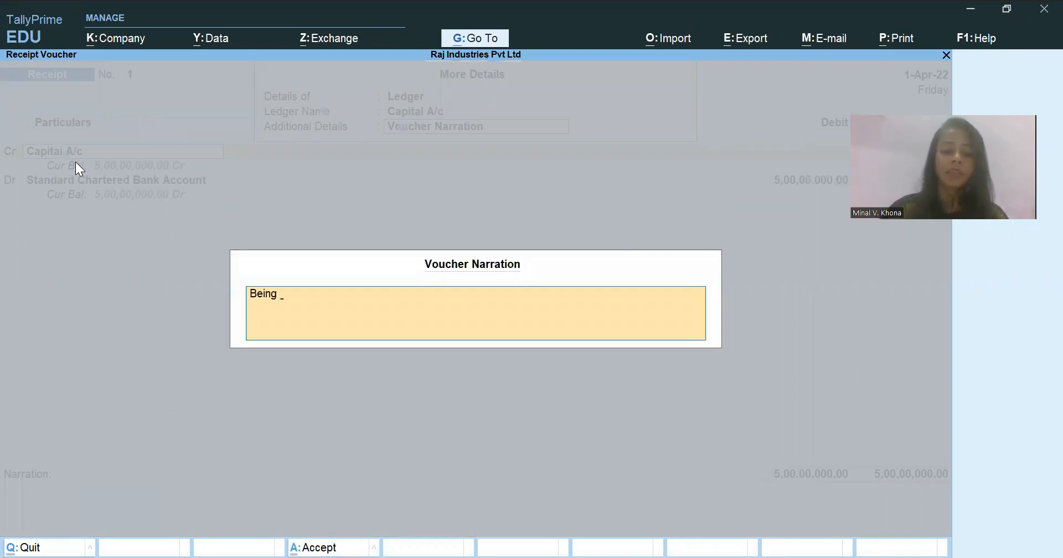
type(" Capital Introdu")
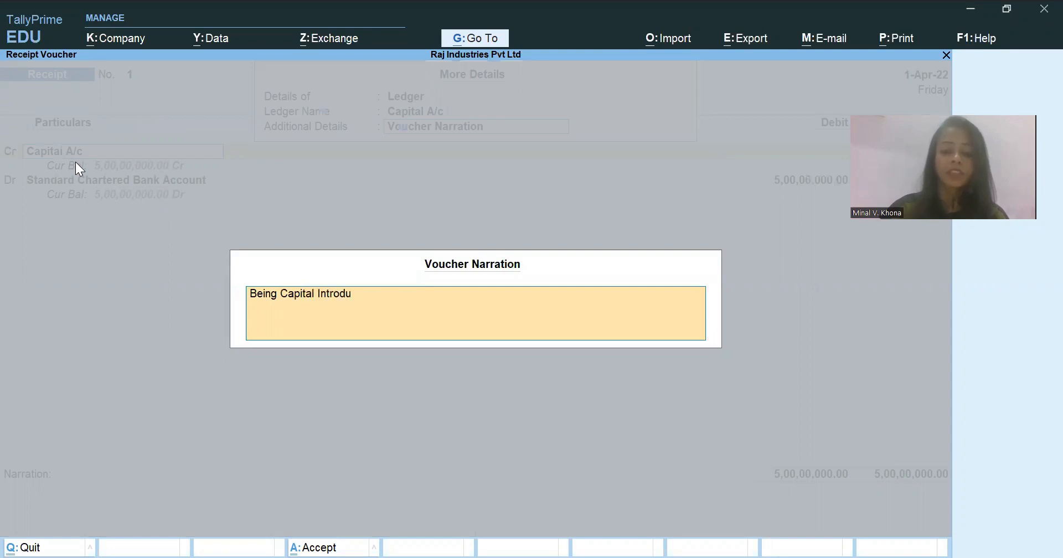
type("ced.")
key("Return")
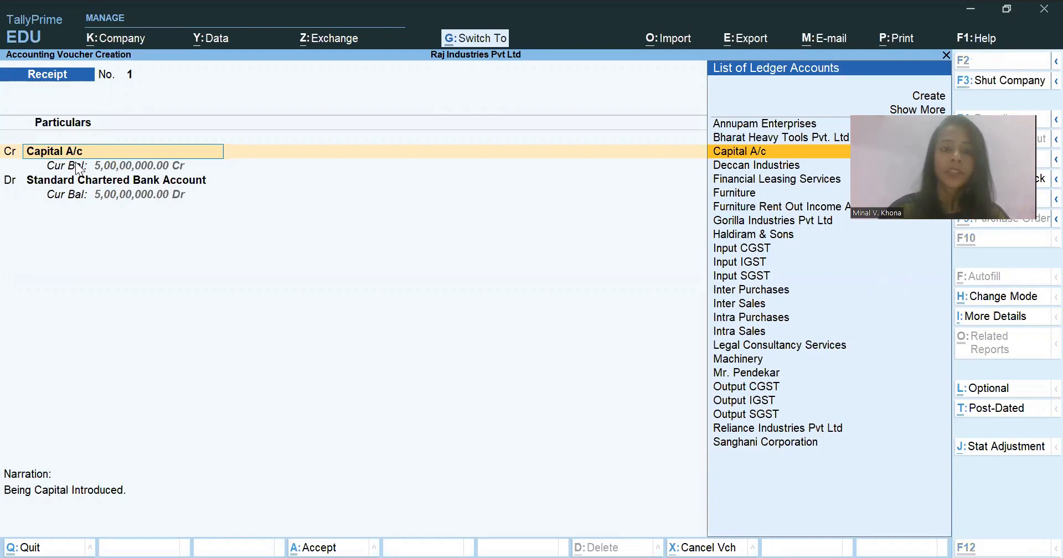
- Examine the additional details available for the Capital A/c line, including the expanded list with effective date and ledger narration
key("ctrl+i")
key("Down")
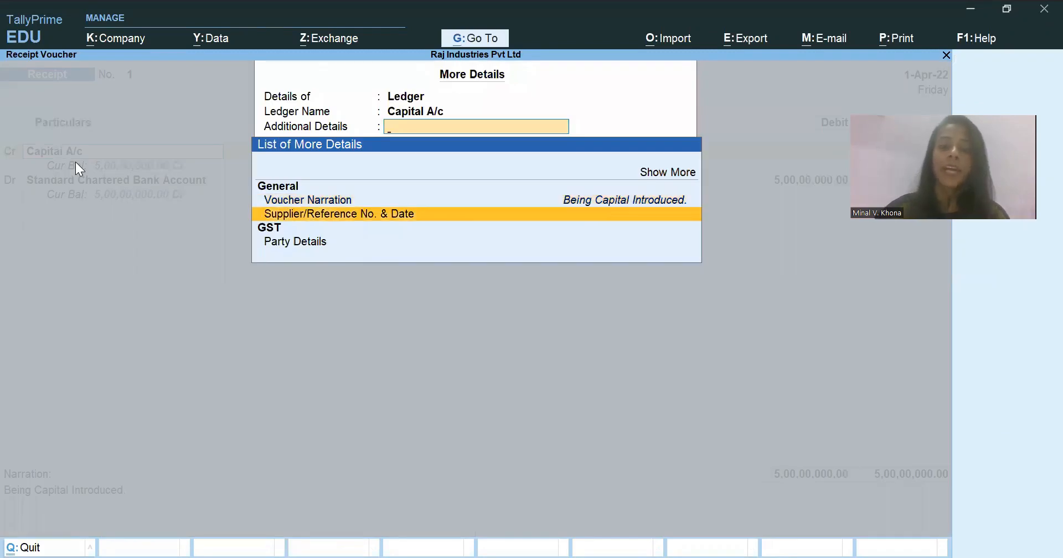
key("Down")
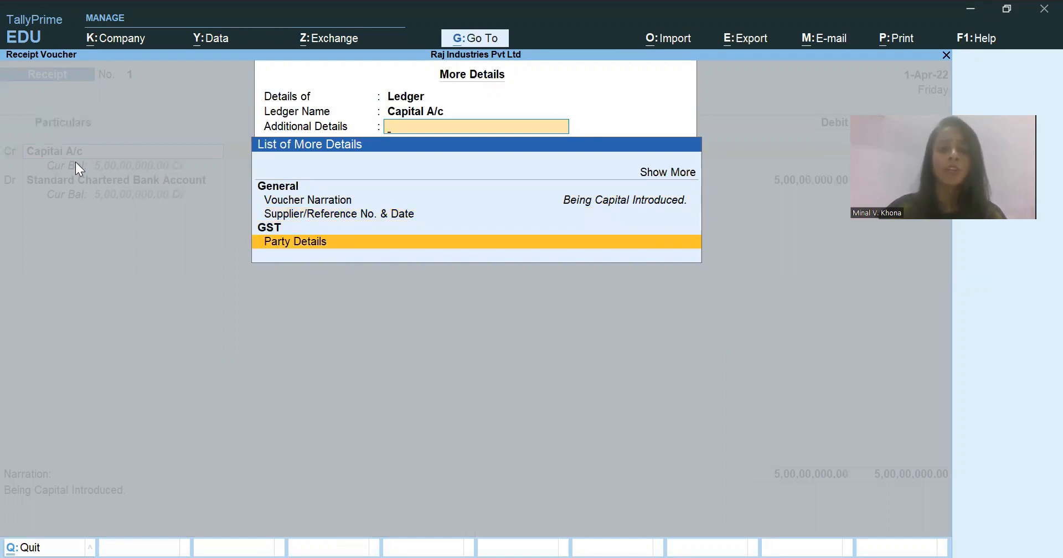
key("Up")
key("Up")
key("Up")
key("Up")
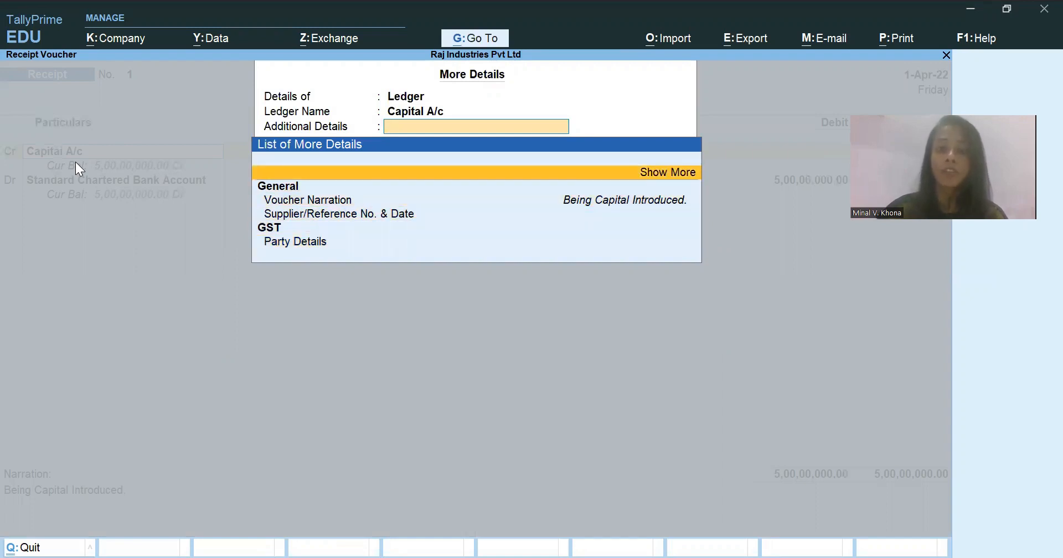
key("Return")
key("Down")
key("Down")
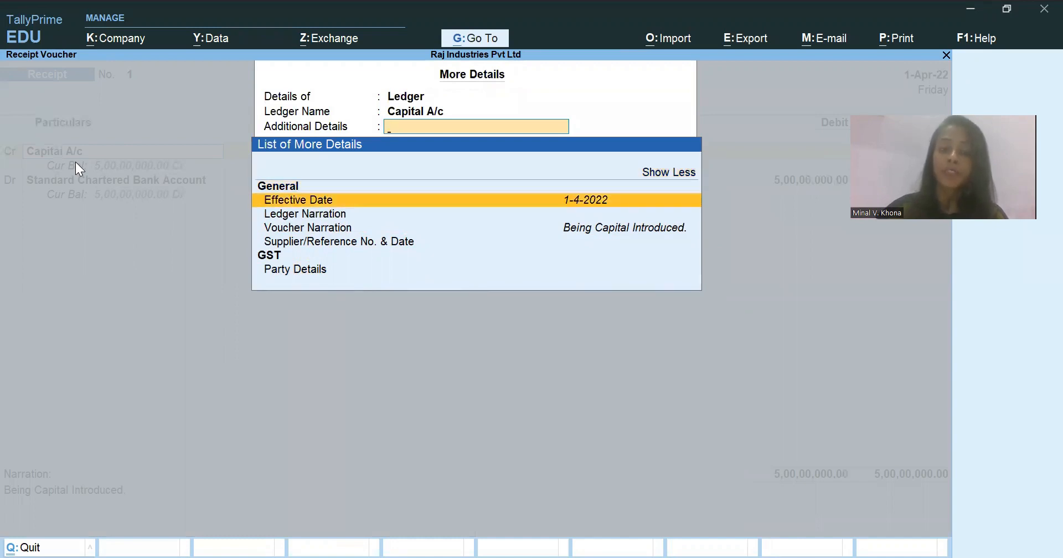
key("Down")
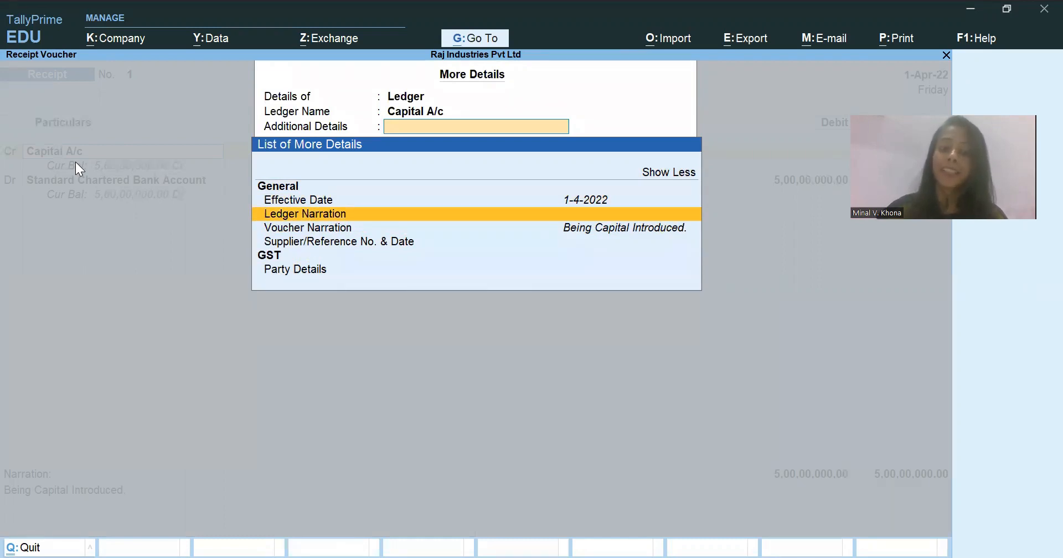
key("Down")
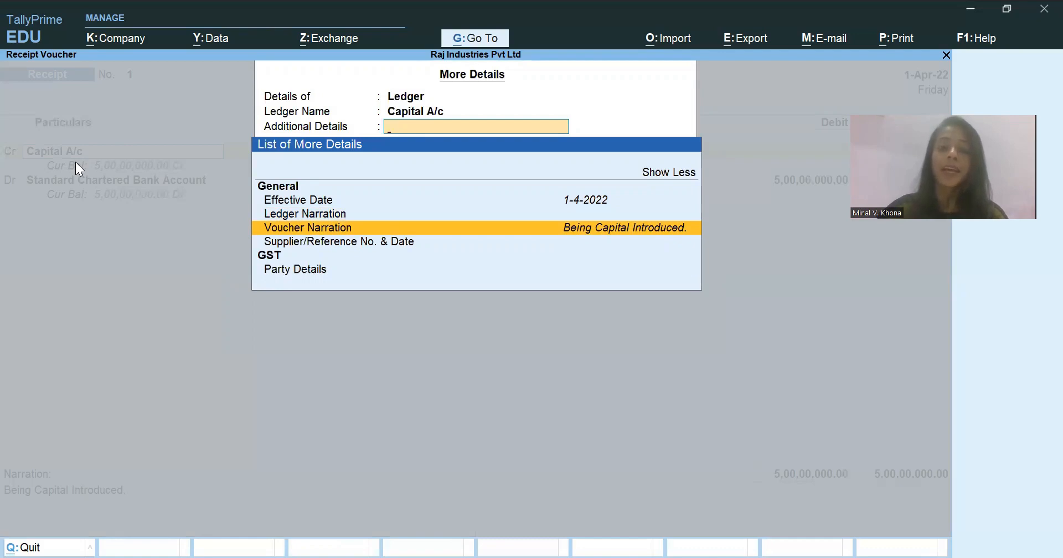
key("Escape")
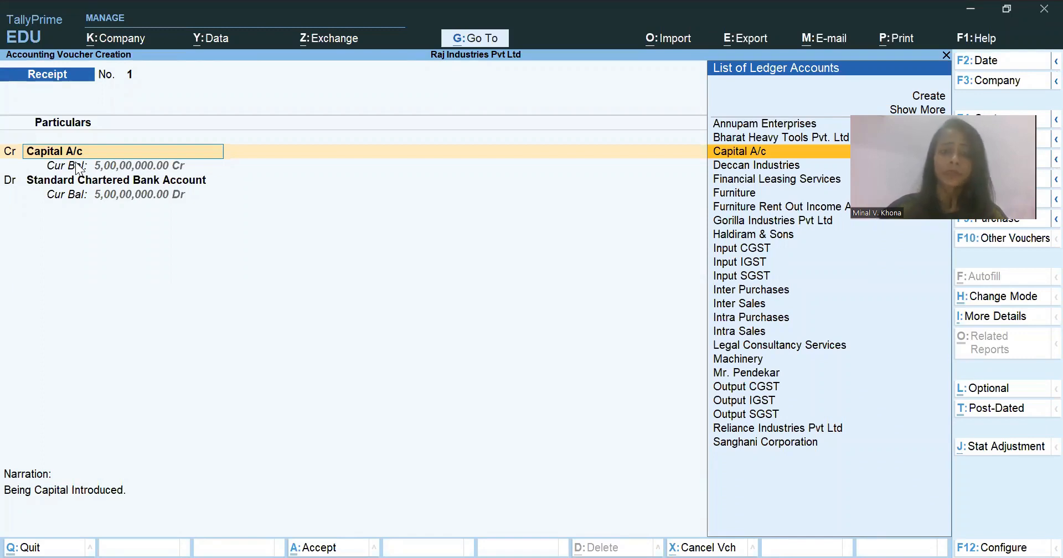
- Accept the existing entry lines and the bank allocation, and save the capital receipt voucher
key("Return")
key("Return")
key("Return")
key("Return")
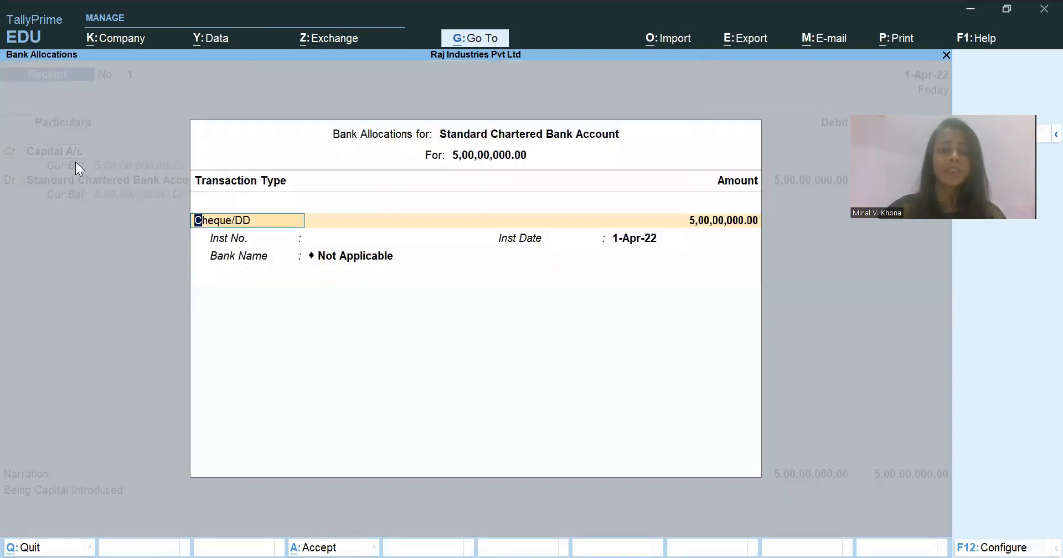
key("ctrl+a")
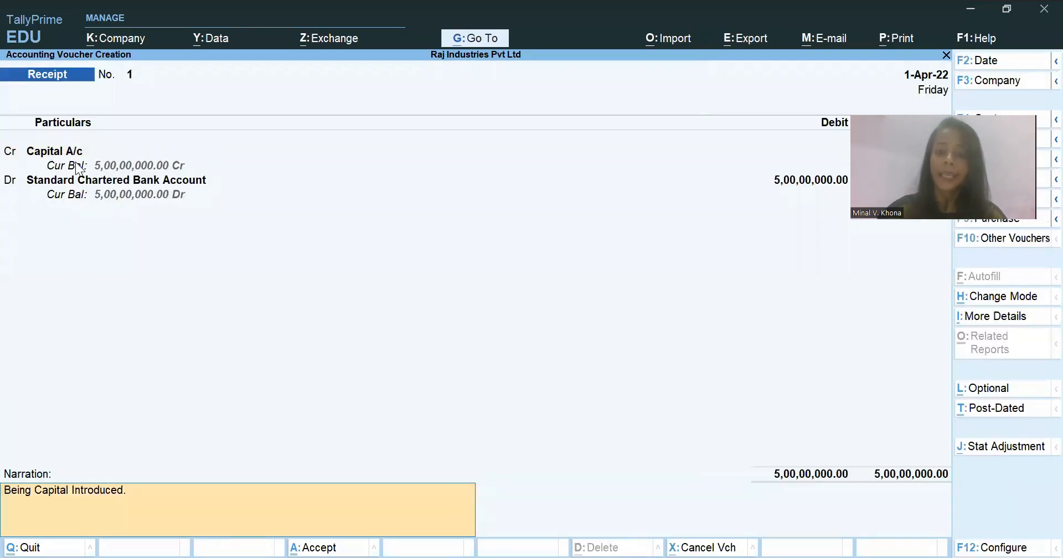
key("Return")
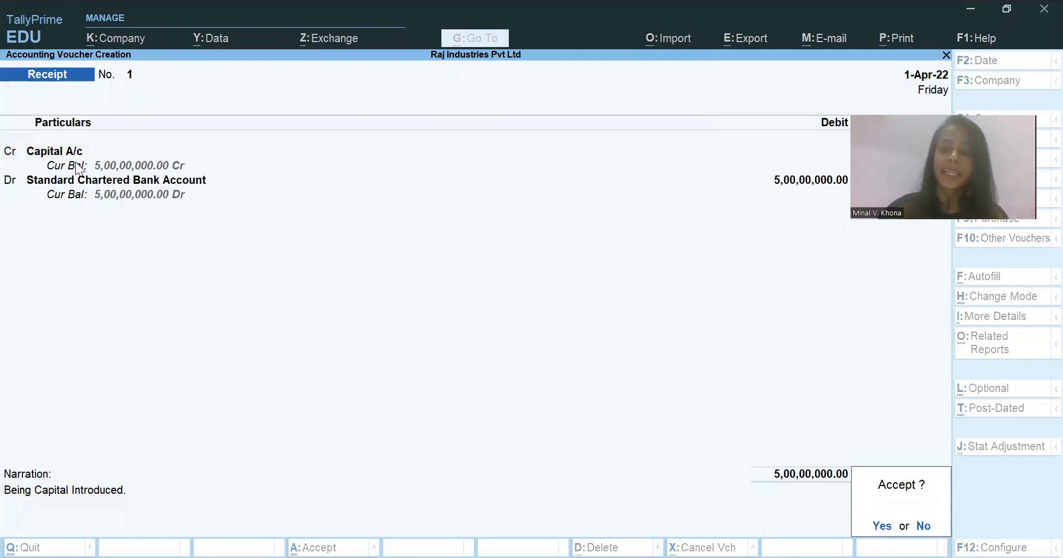
key("Return")
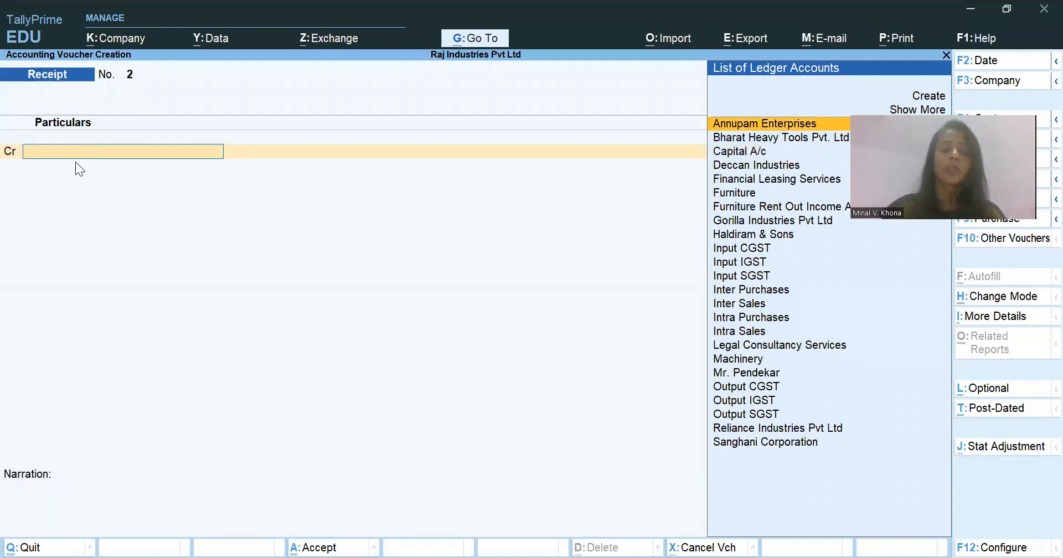
- Switch to the Case Study workbook in Excel and review the stock items and quantities purchased from Reliance Industries Pvt Ltd
key("alt+Tab")
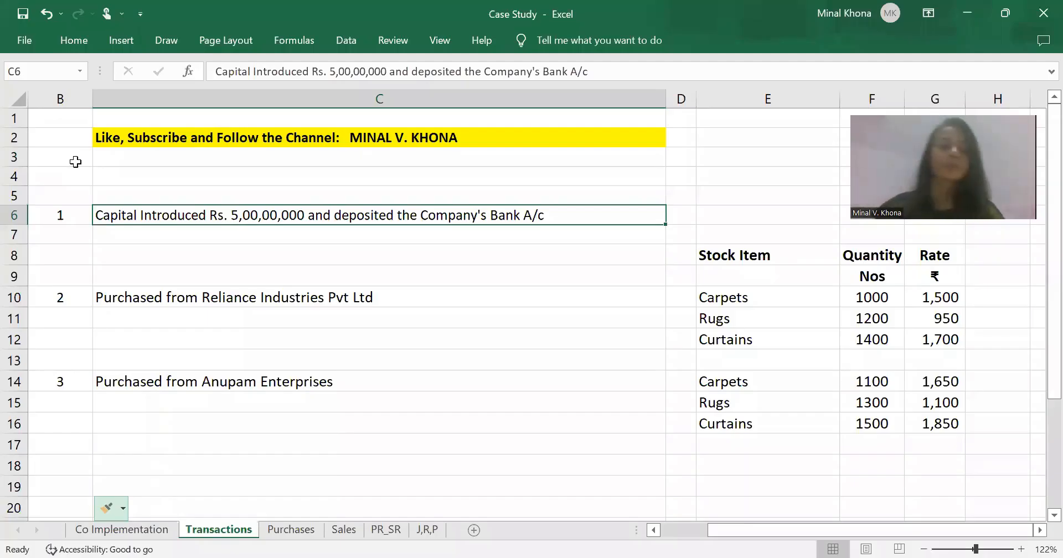
key("Down")
key("Down")
key("Down")
key("Down")
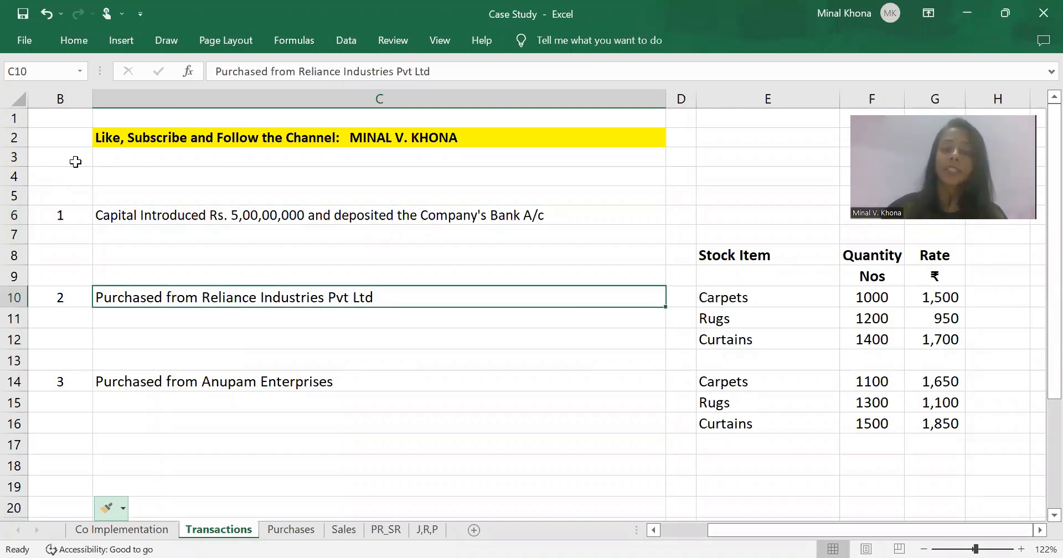
key("Right")
key("Right")
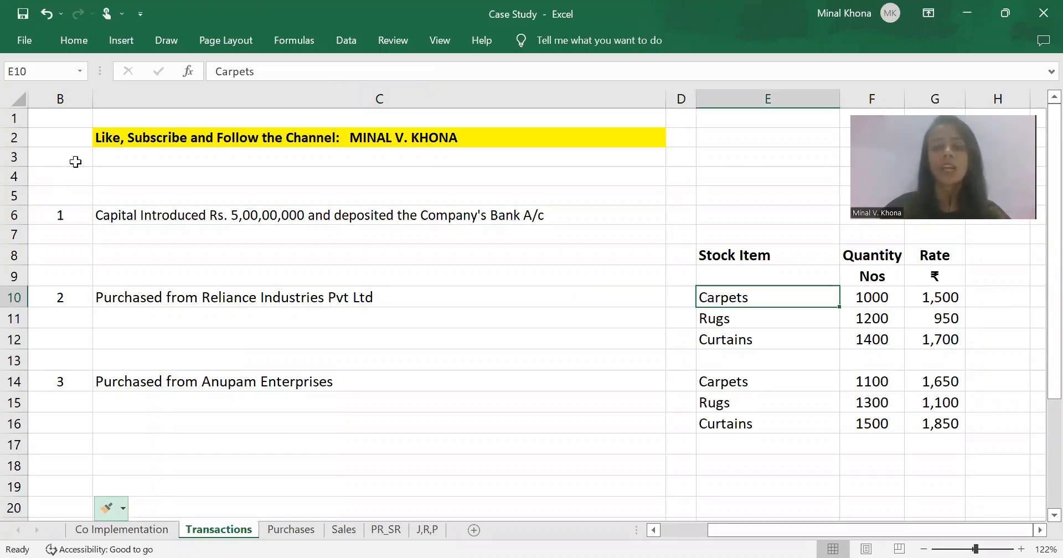
key("Down")
key("Down")
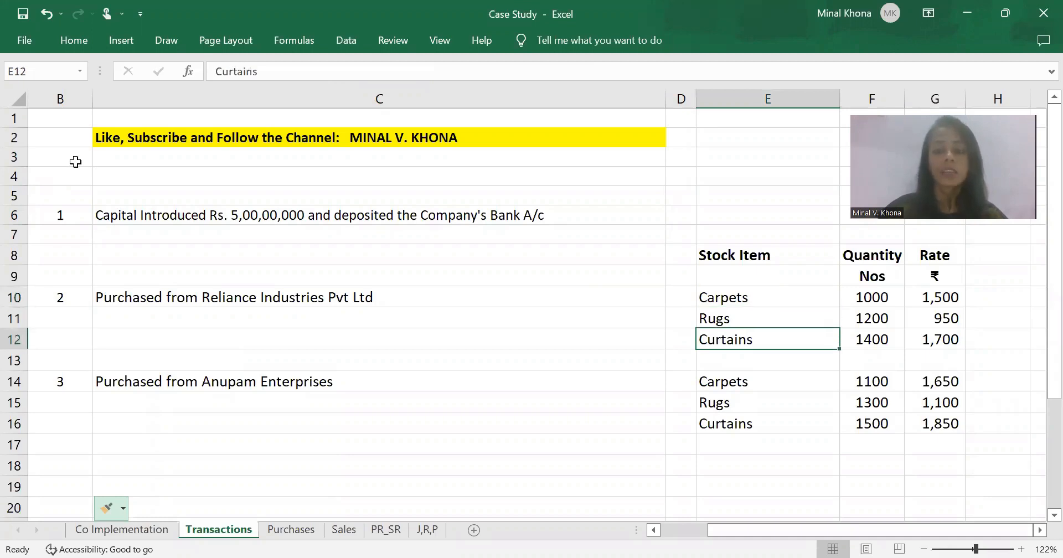
key("Right")
key("Up")
key("Up")
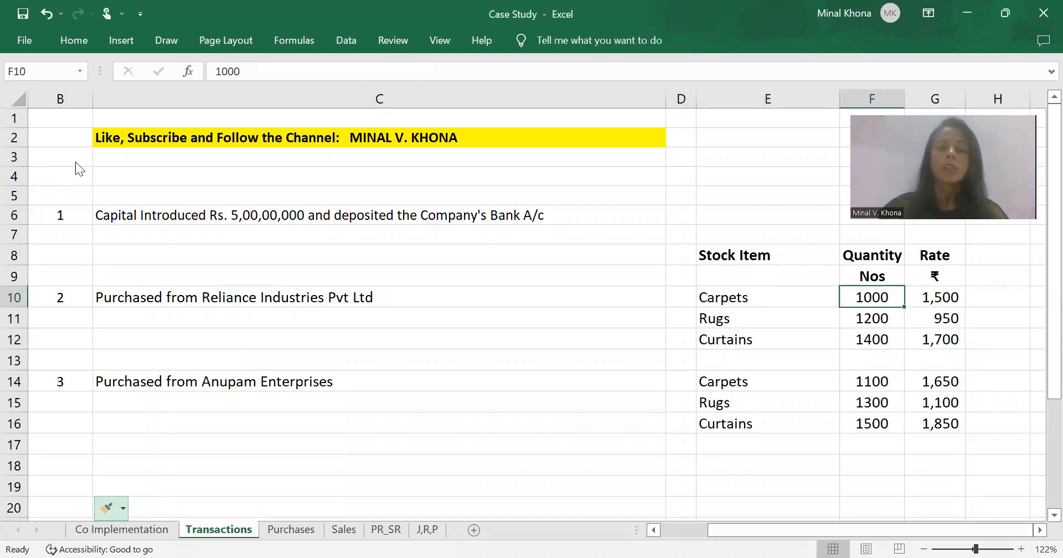
- Switch back to TallyPrime and start a purchase voucher dated 2-4-2022
key("alt+Tab")
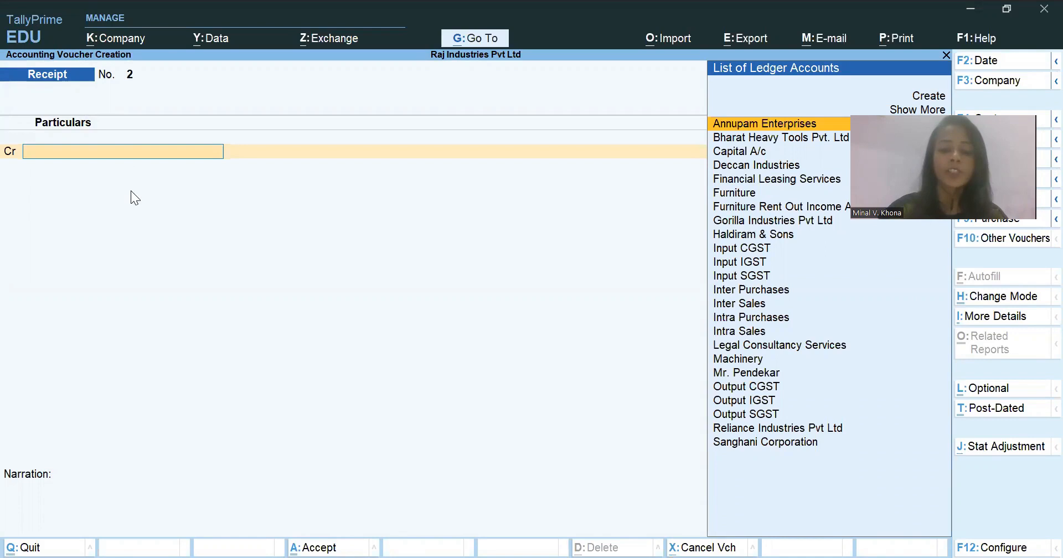
key("F9")
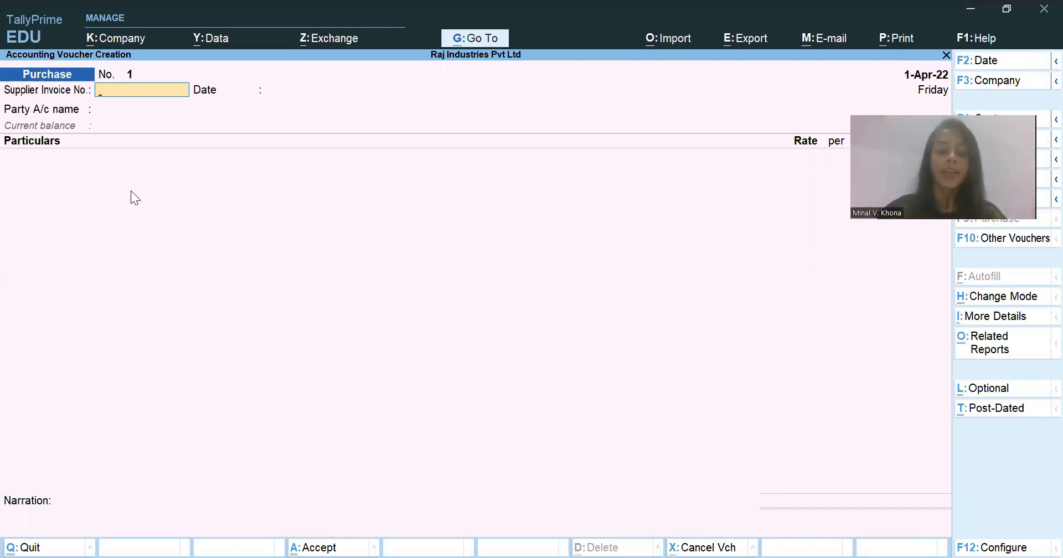
key("F2")
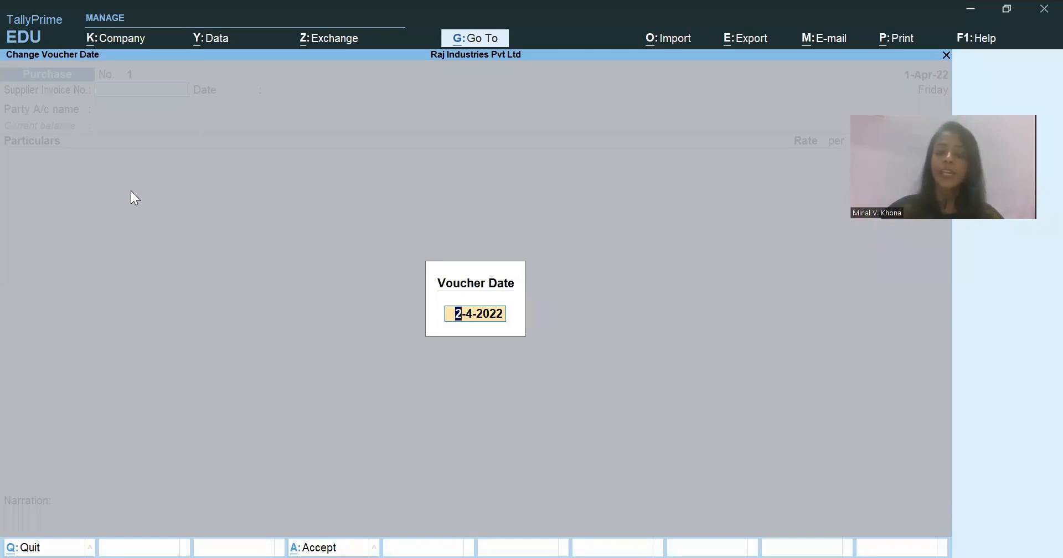
key("Return")
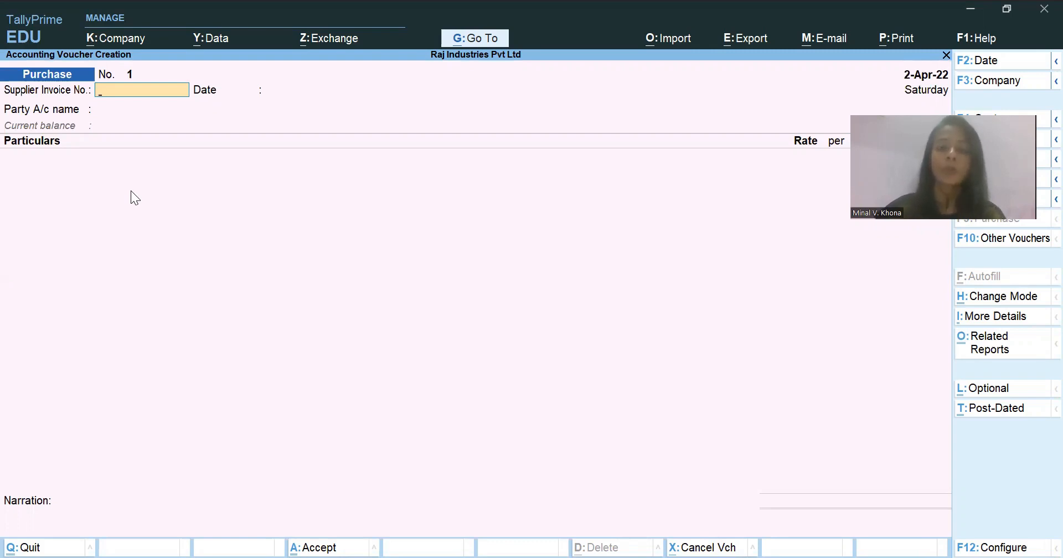
- Switch to the Case Study workbook in Excel and review the items, quantities and rates of the Reliance Industries Pvt Ltd purchase
key("alt")
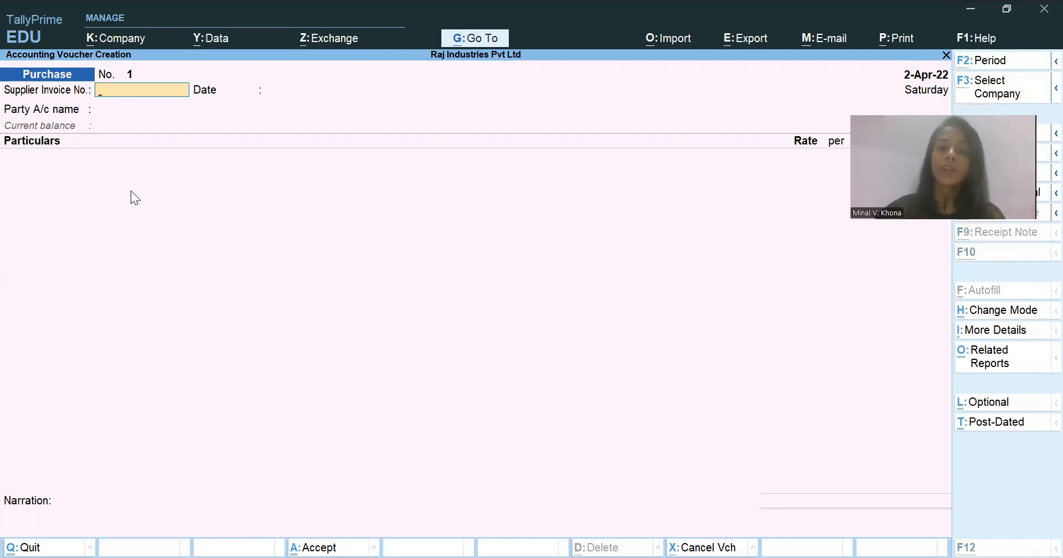
key("alt+Tab")
left_click(768, 276)
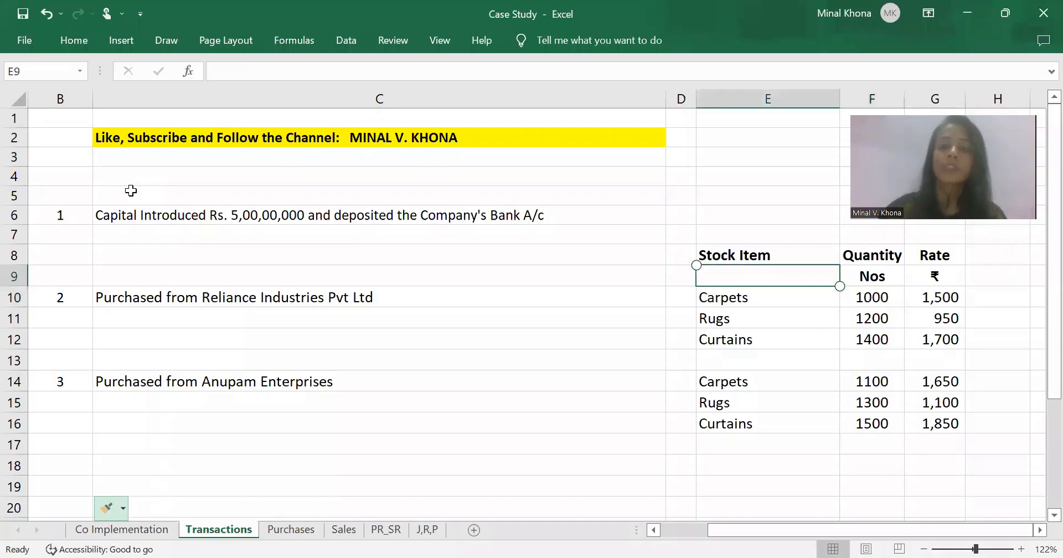
left_click(768, 297)
left_click_drag(768, 297, 936, 340)
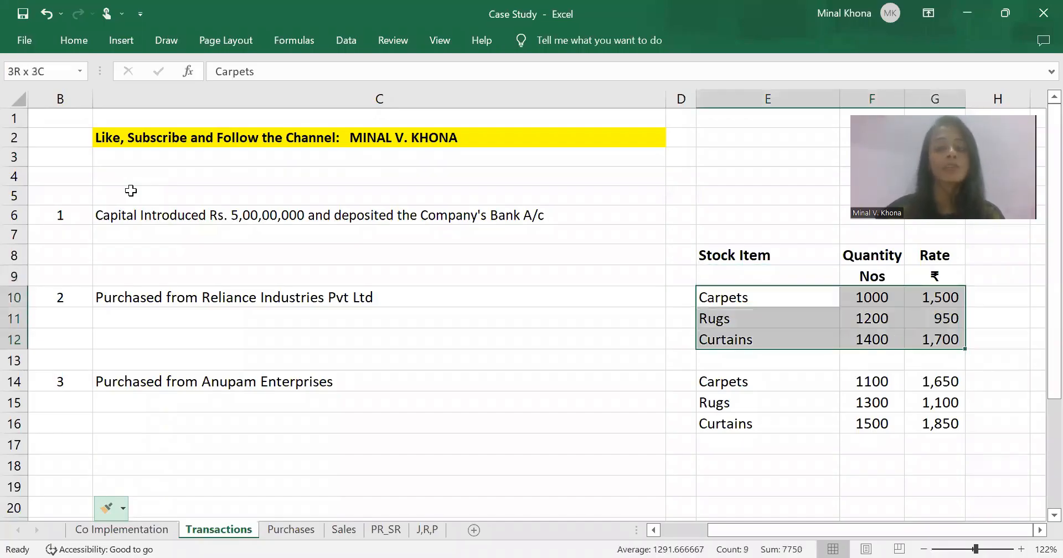
key("Left")
key("Right")
key("Down")
key("Down")
key("Up")
key("Up")
key("Down")
key("Down")
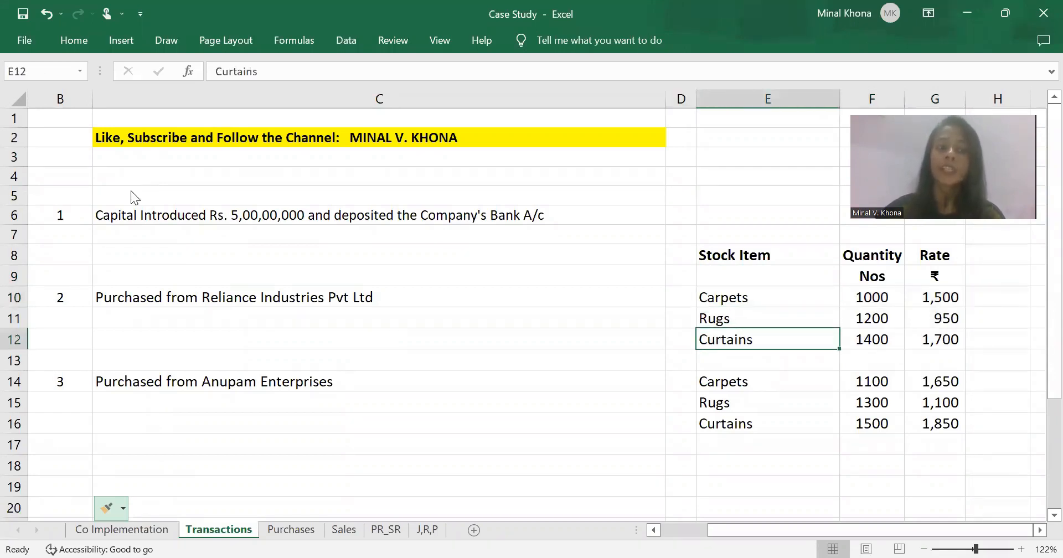
- Return to TallyPrime and change the purchase voucher mode to Item Invoice
key("alt+Tab")
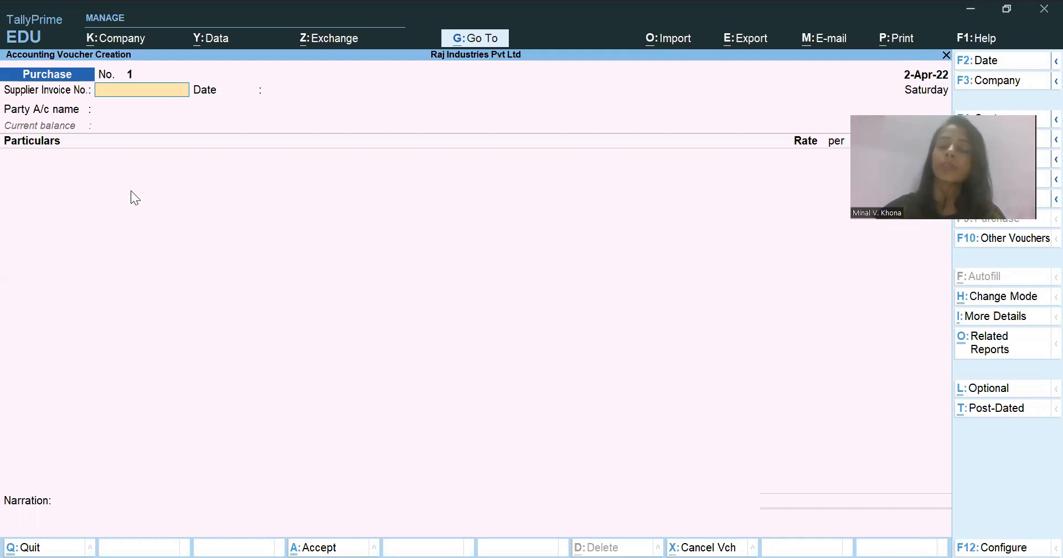
key("ctrl")
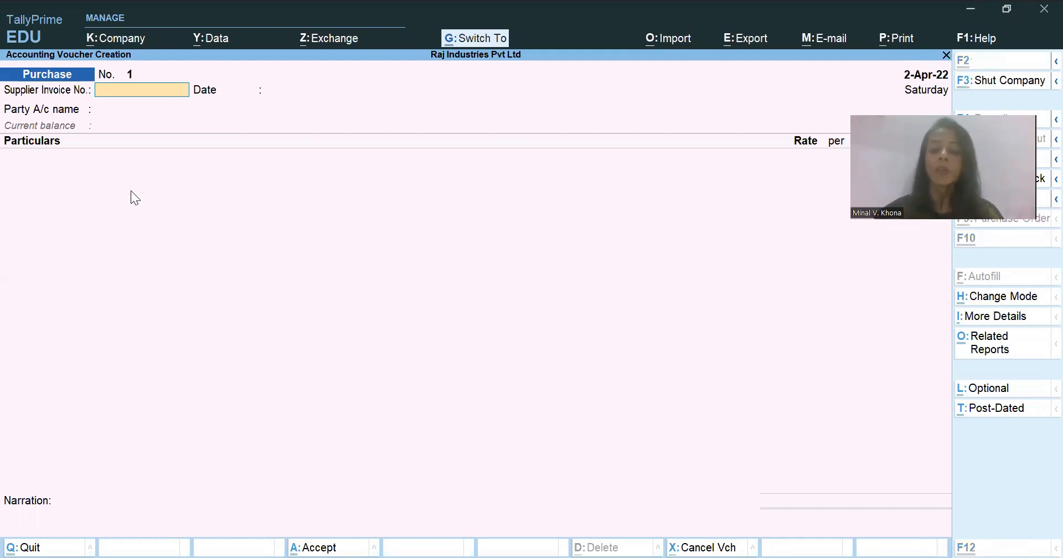
key("ctrl+h")
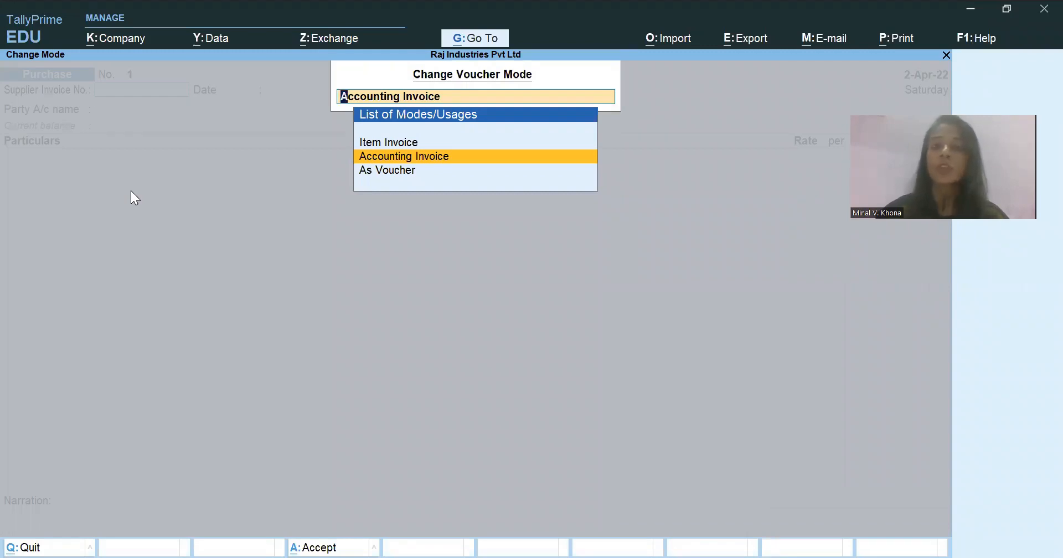
key("Up")
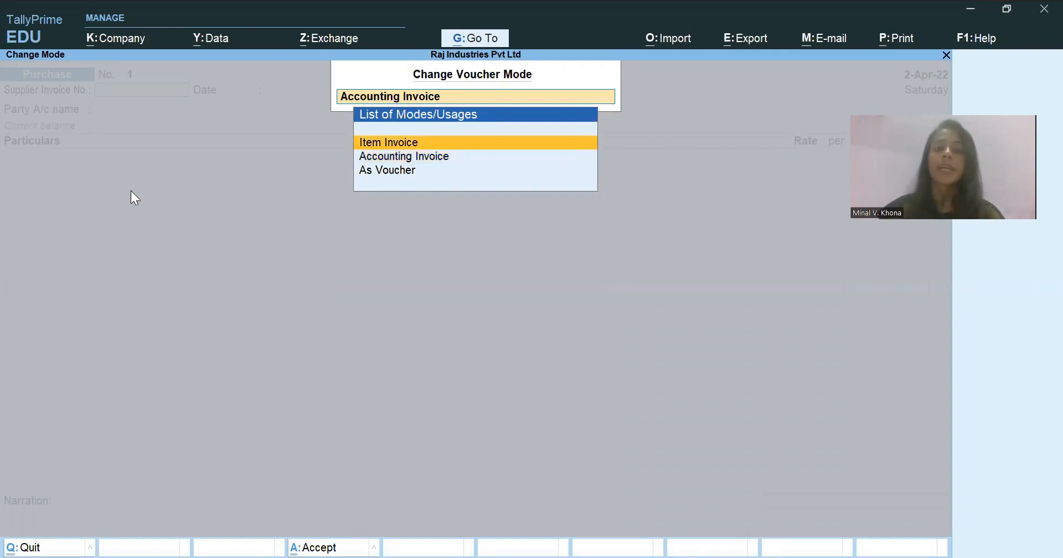
key("Down")
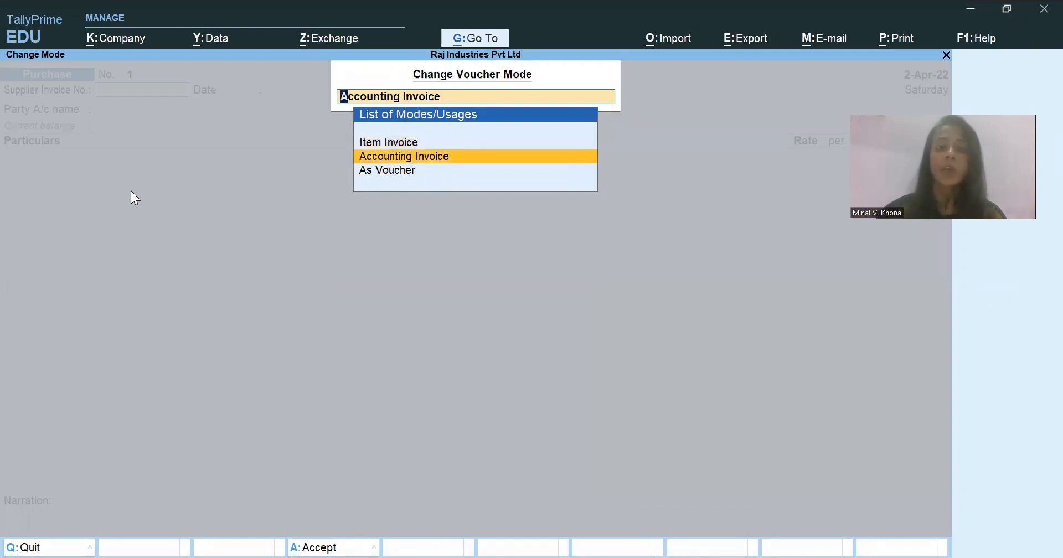
key("Down")
key("Up")
key("Up")
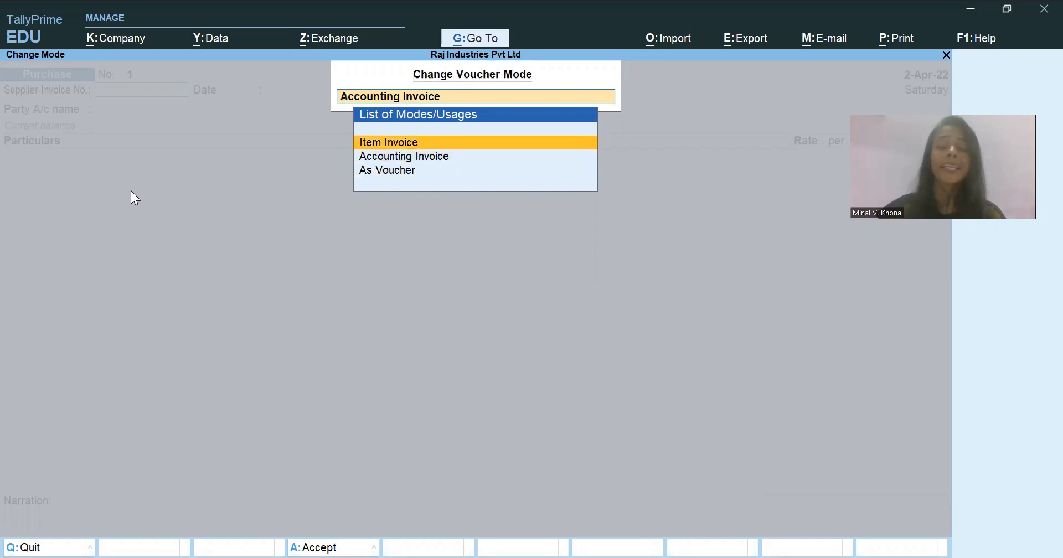
key("Return")
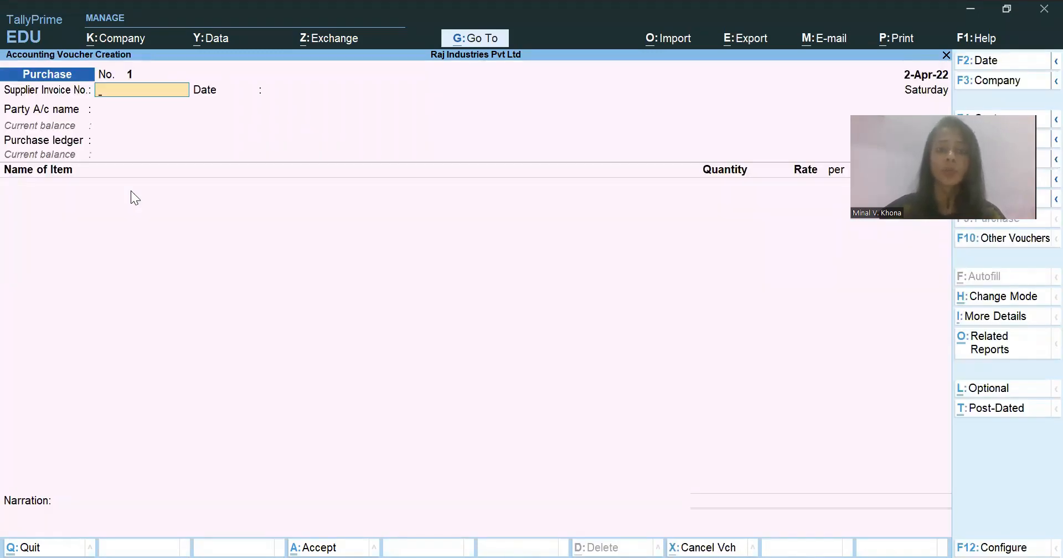
- Change the purchase voucher mode to As Voucher
key("ctrl+h")
key("Down")
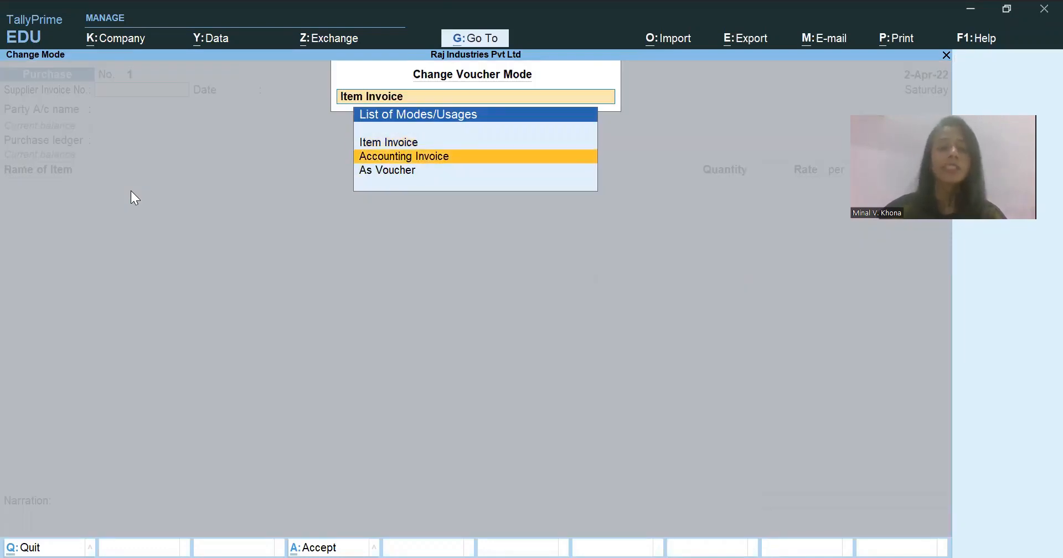
key("Down")
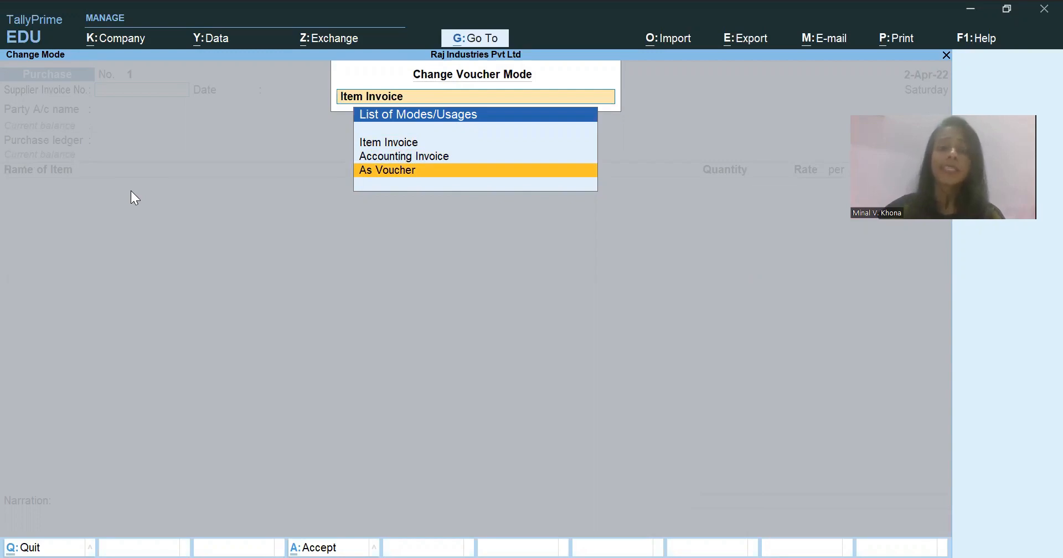
key("Return")
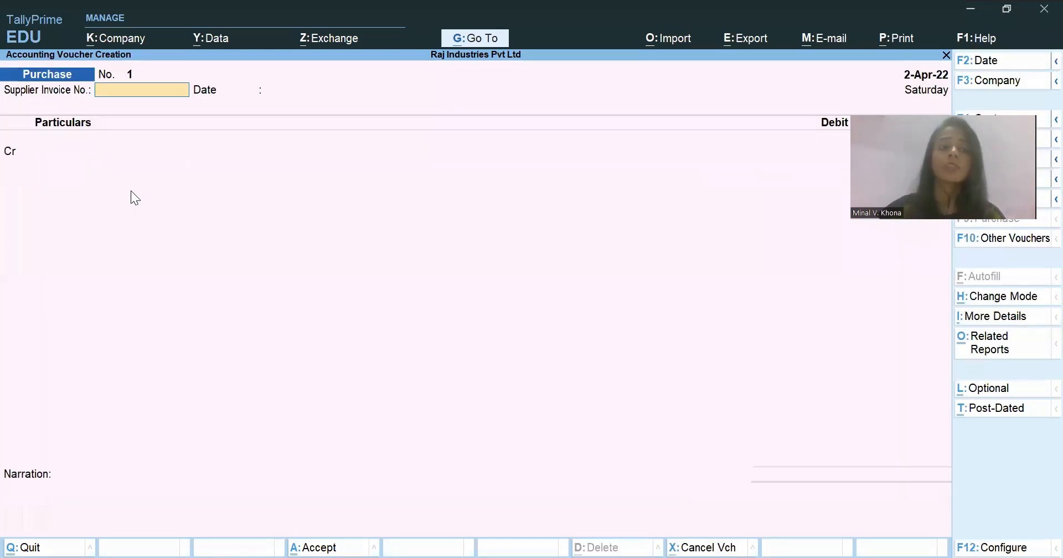
- Switch the purchase voucher from As Voucher back to Item Invoice mode
key("ctrl+h")
key("Up")
key("Up")
key("Down")
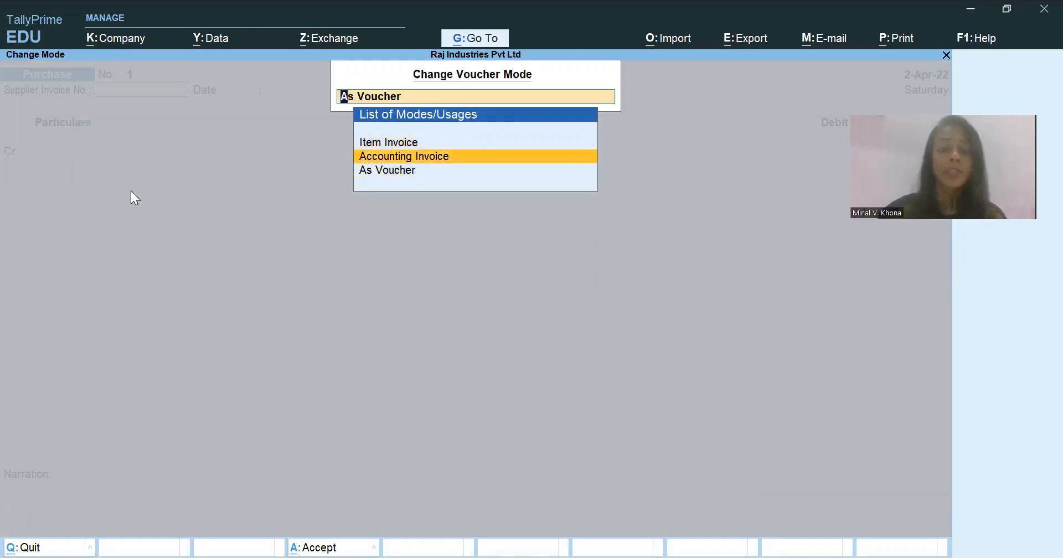
key("Down")
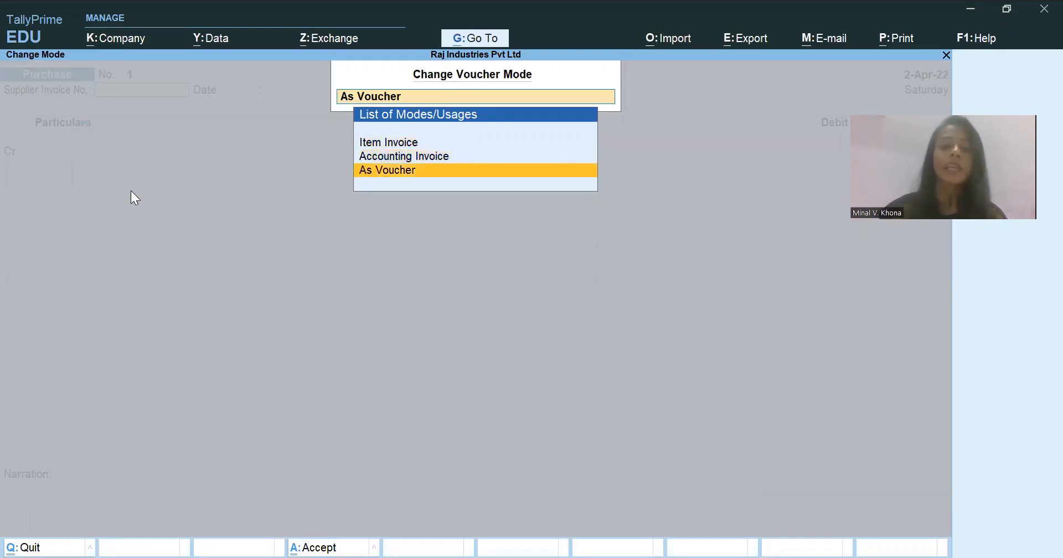
key("Up")
key("Up")
key("Return")
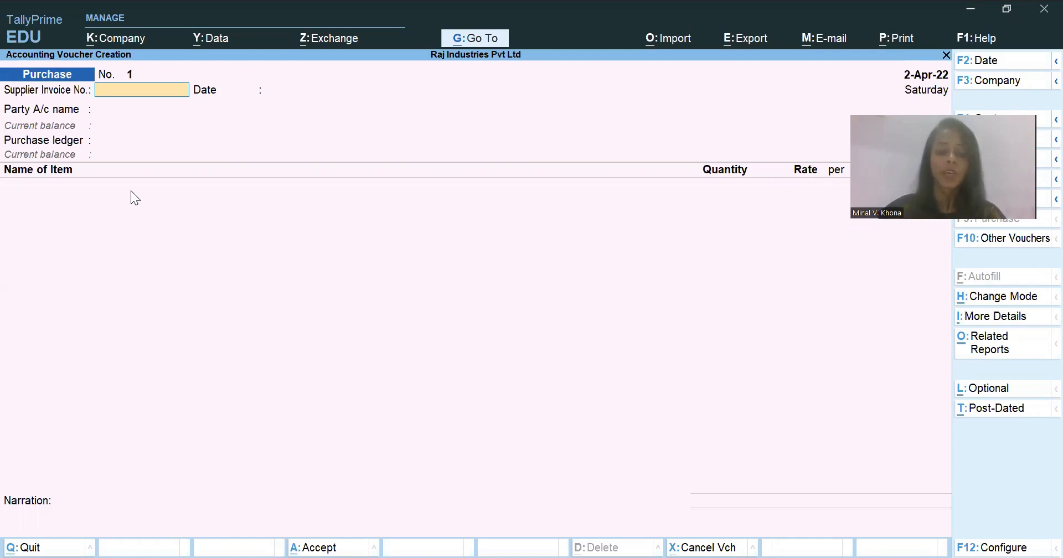
- Enter supplier invoice number RIL001/22-23 dated 2-Apr-22 and select Reliance Industries Pvt Ltd as the party account
key("alt+Tab")
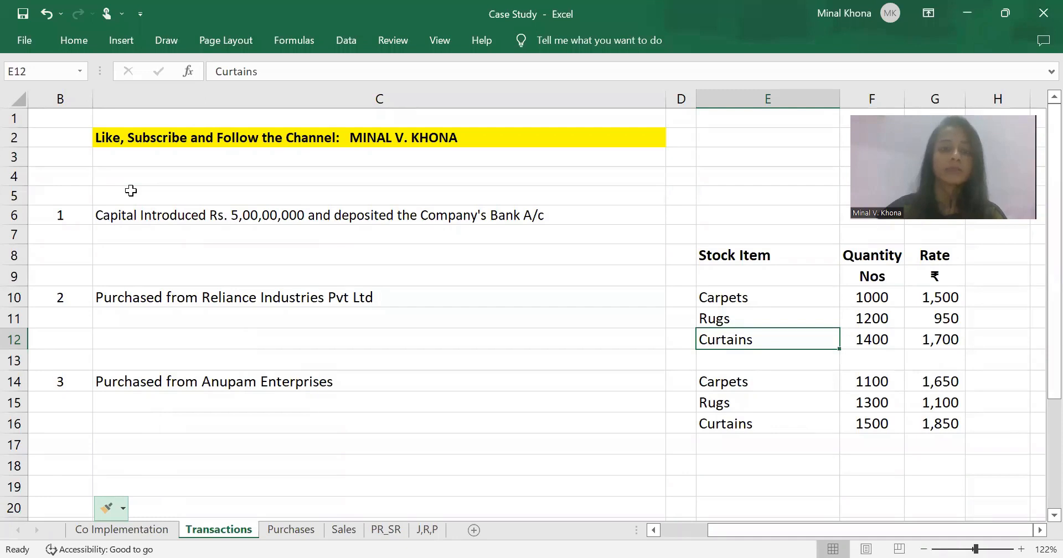
key("alt+Tab")
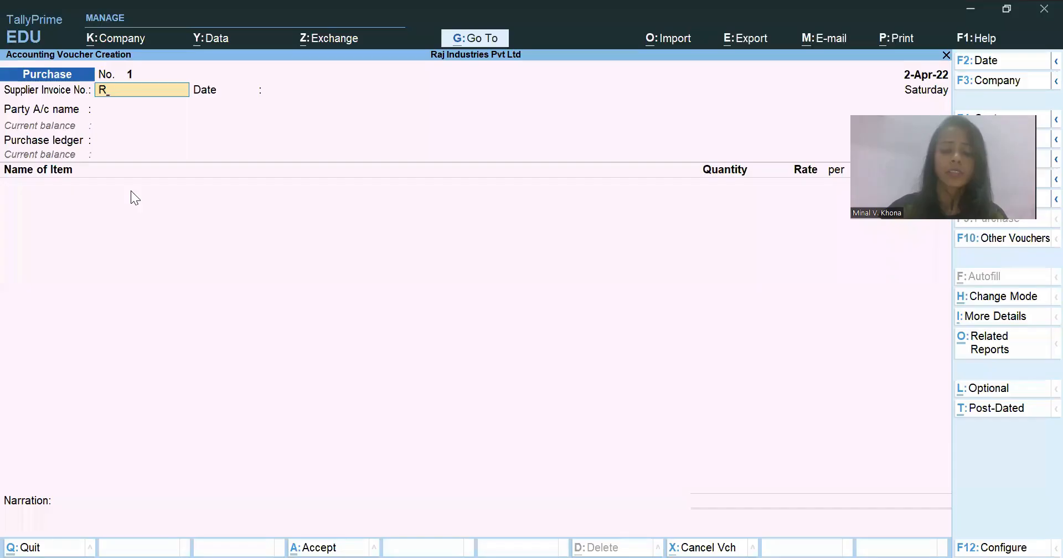
type("IL001/22-23")
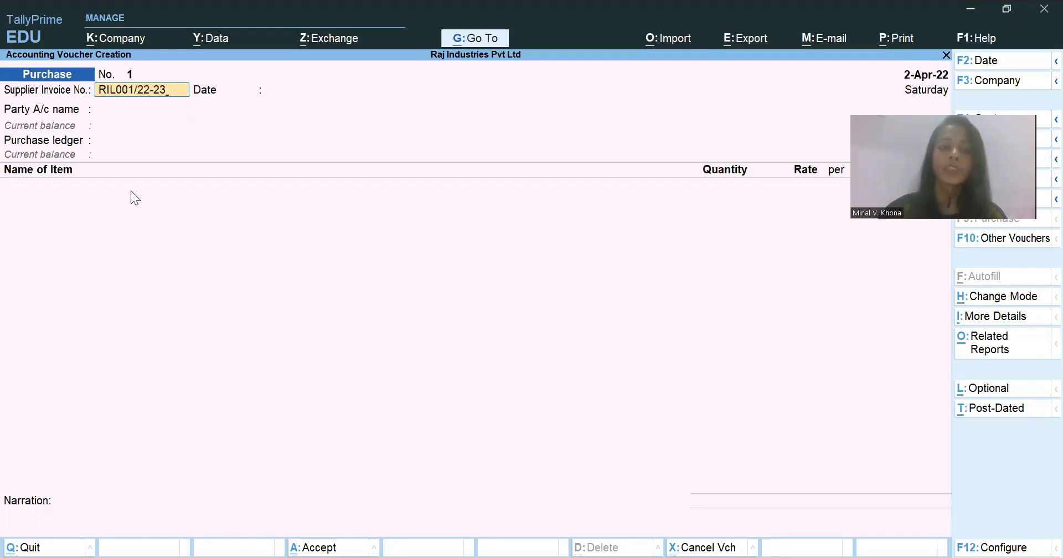
key("Return")
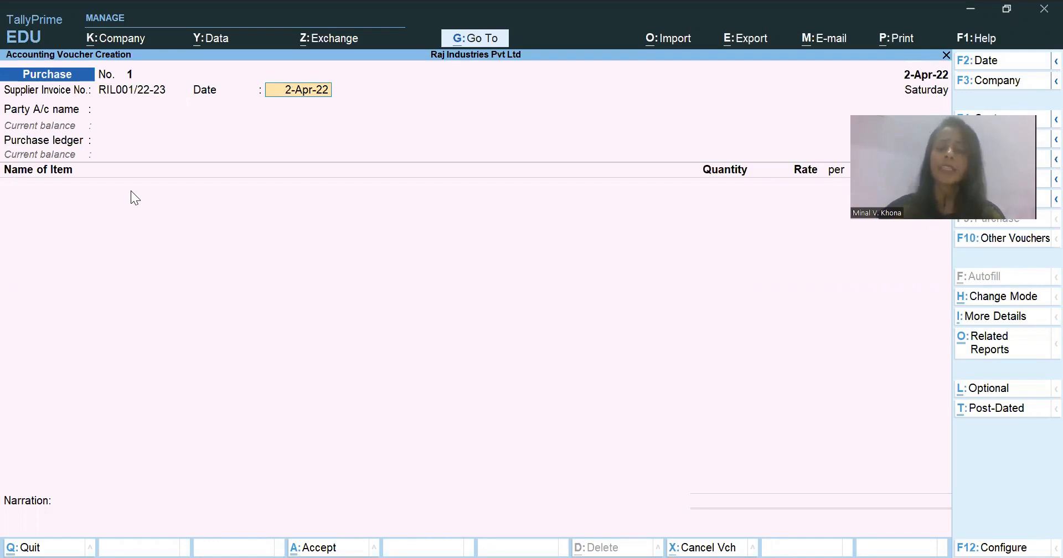
key("Return")
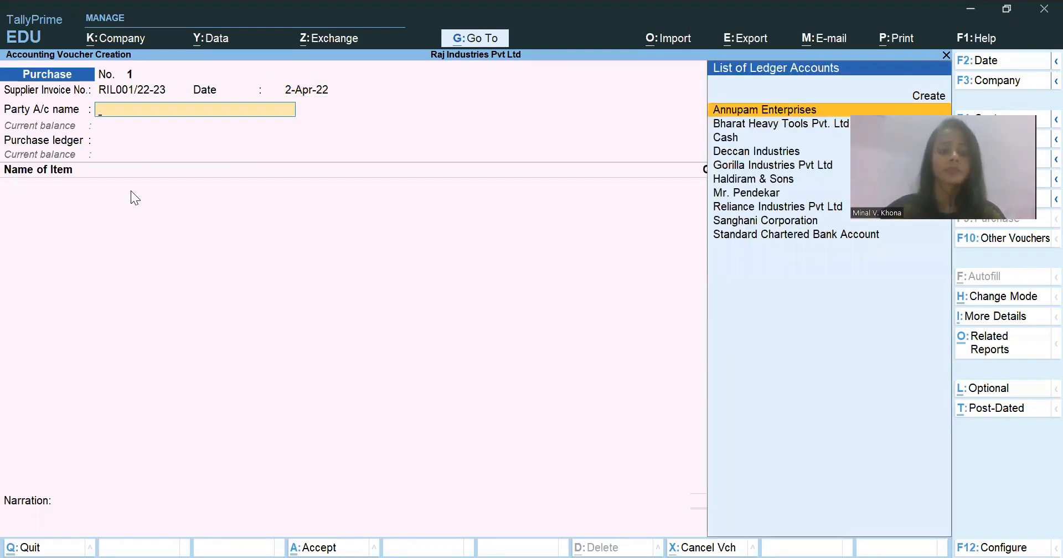
type("Re")
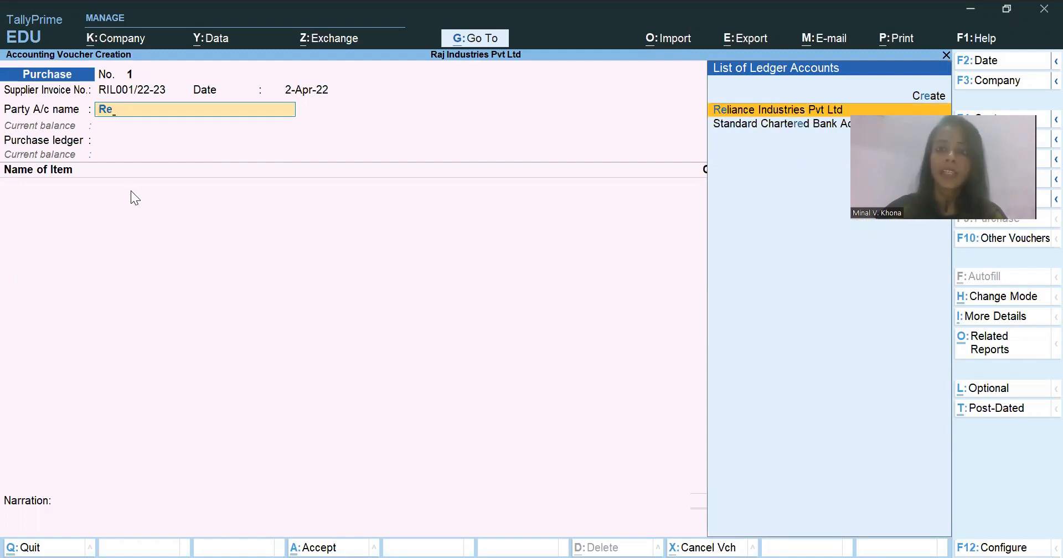
key("Return")
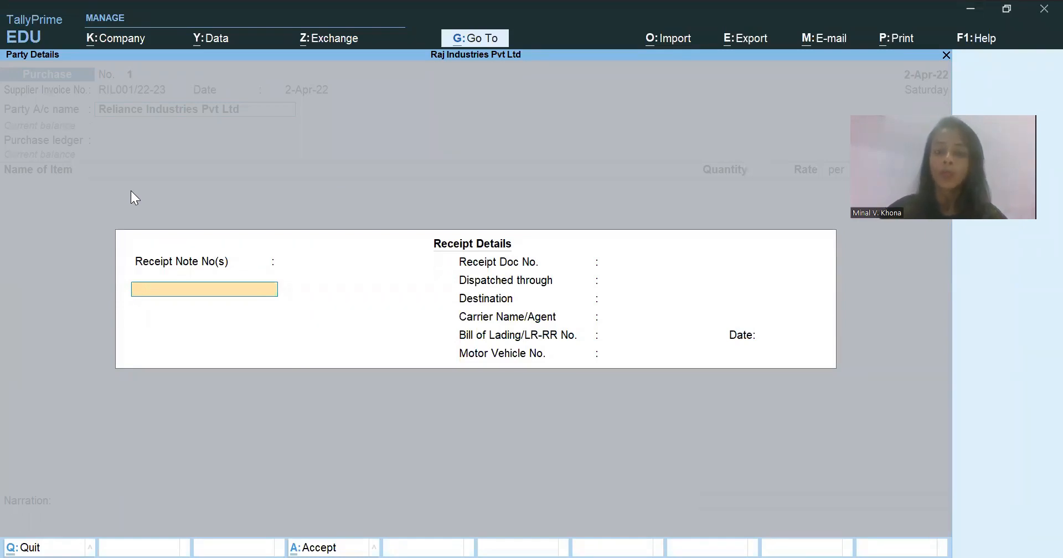
- Enter RIL/001 as the receipt document number and leave the remaining receipt details blank
key("Return")
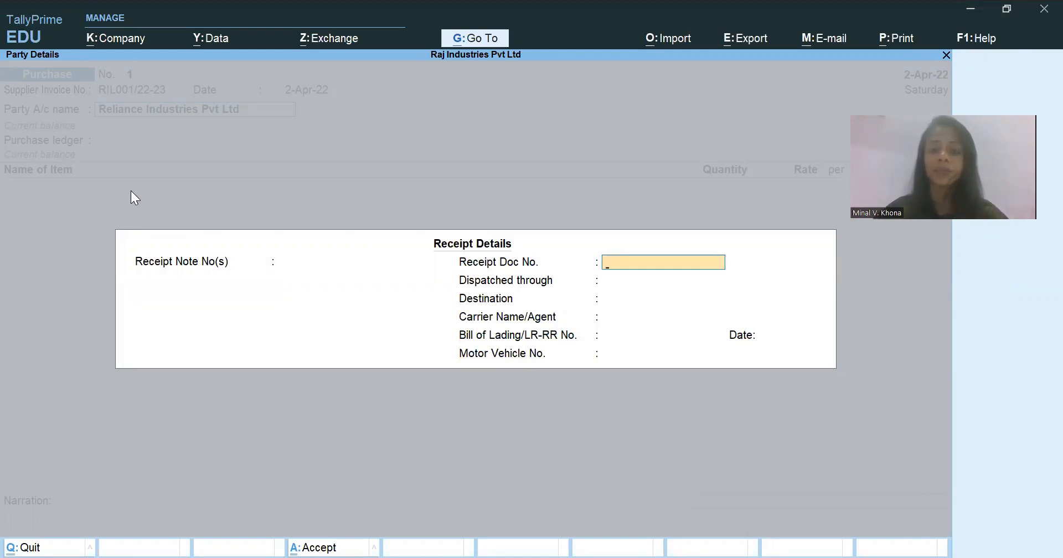
type("RIL")
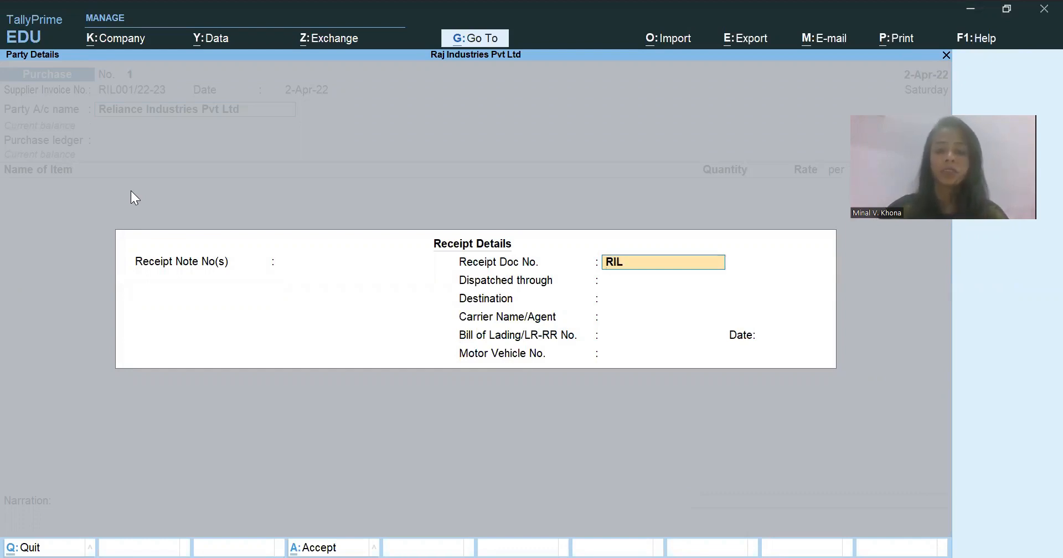
type("/001")
key("Return")
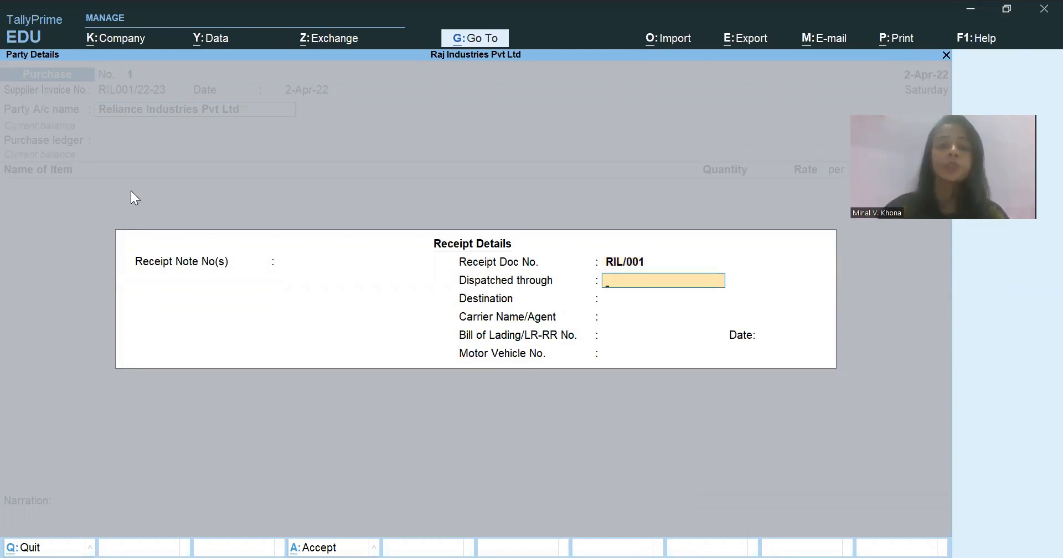
key("Return")
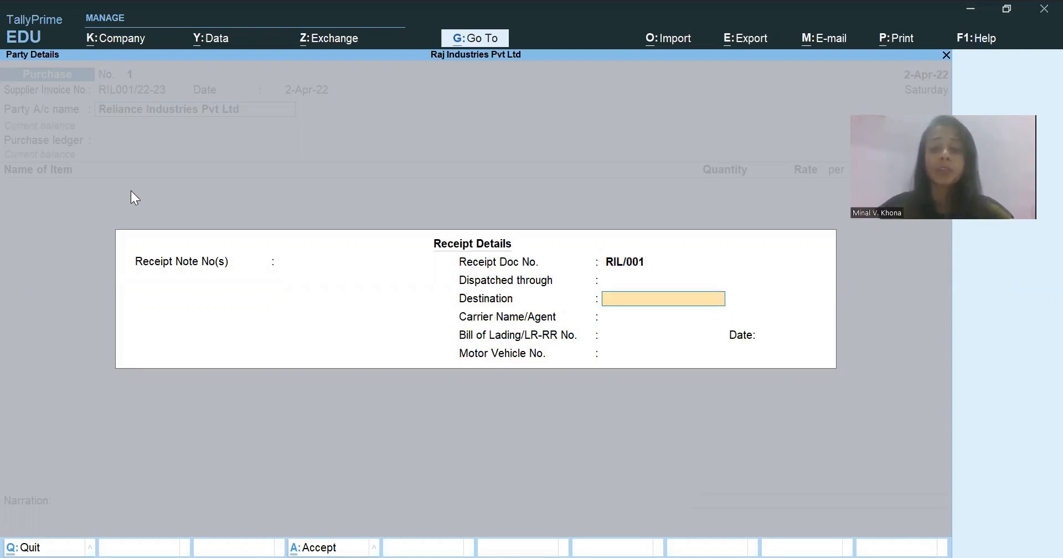
key("Return")
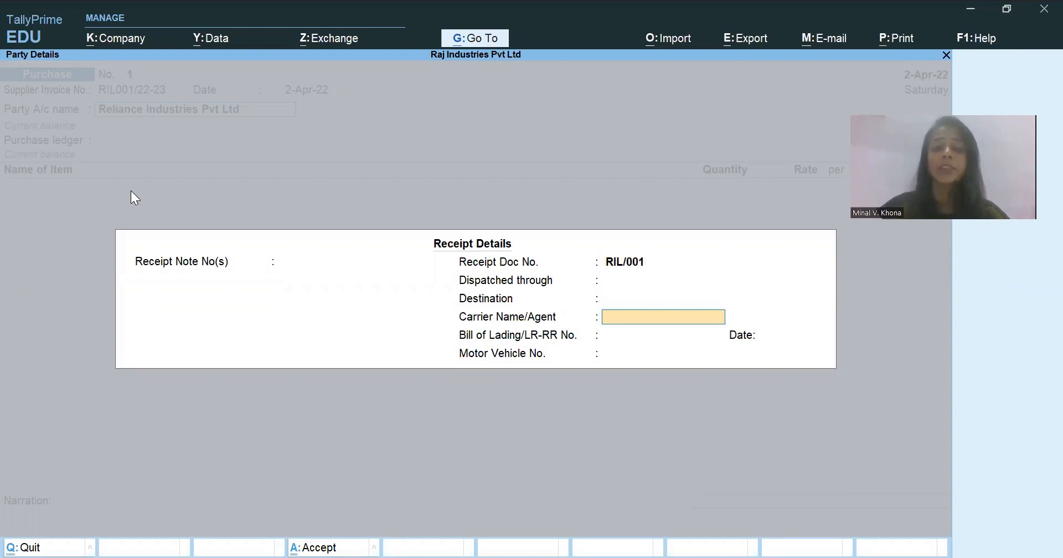
key("Return")
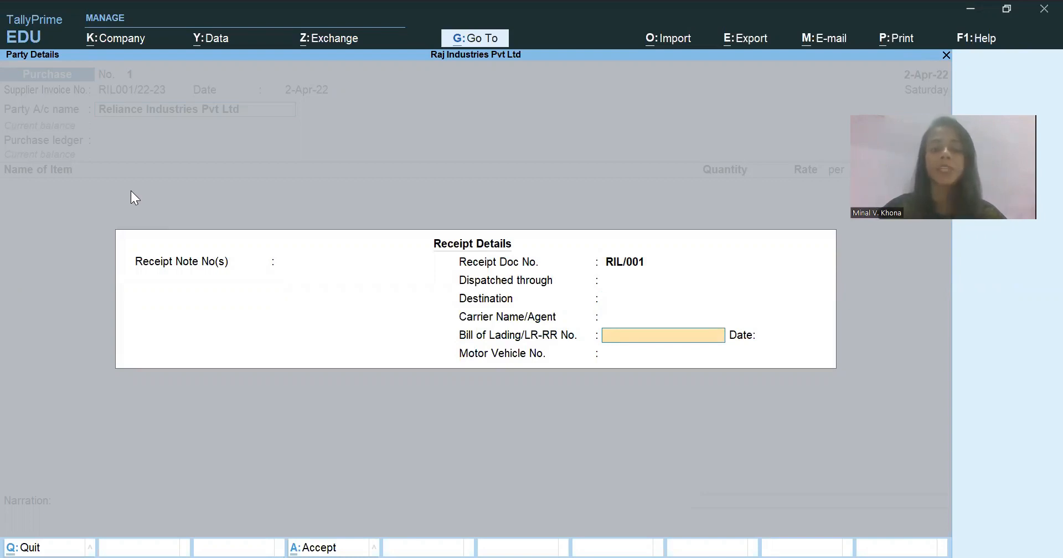
key("Return")
key("Return")
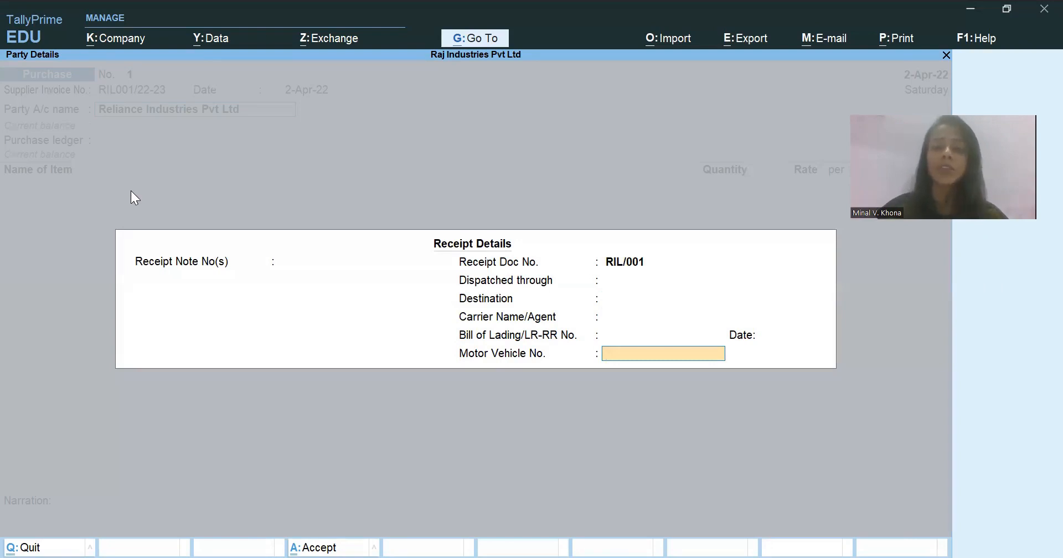
key("Return")
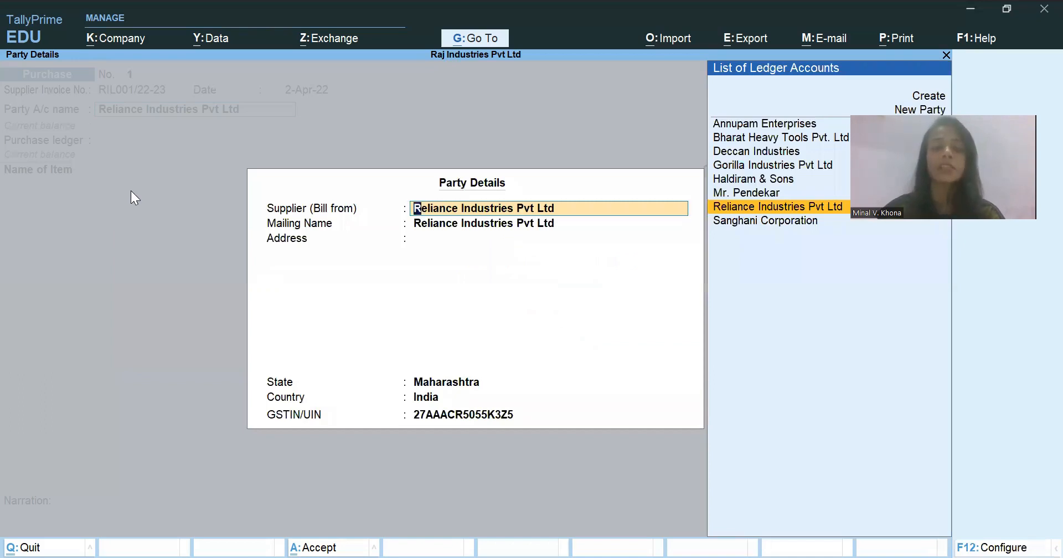
- Enter Mumbai as the supplier's address, keep Maharashtra as the state, and accept the party details
key("Return")
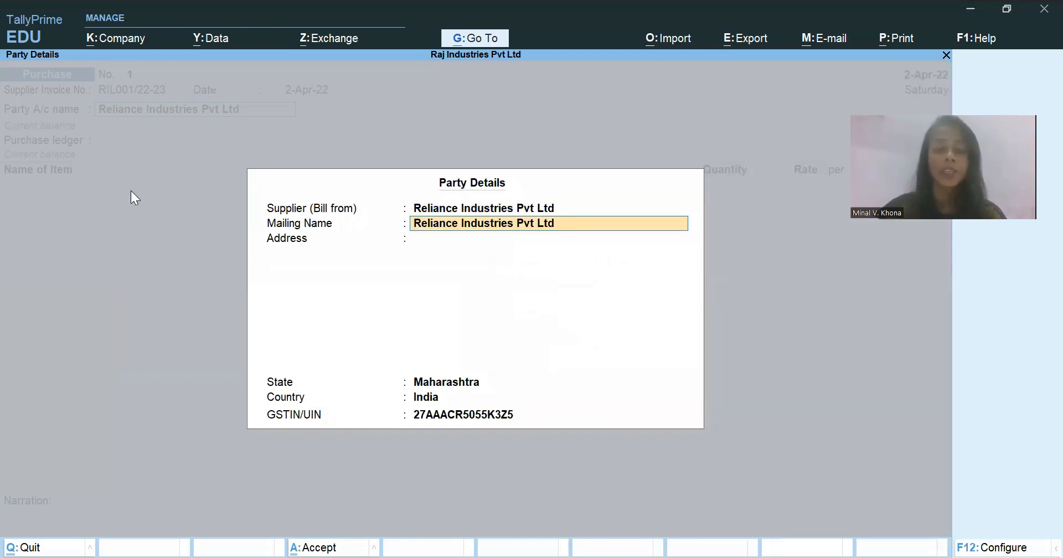
key("Return")
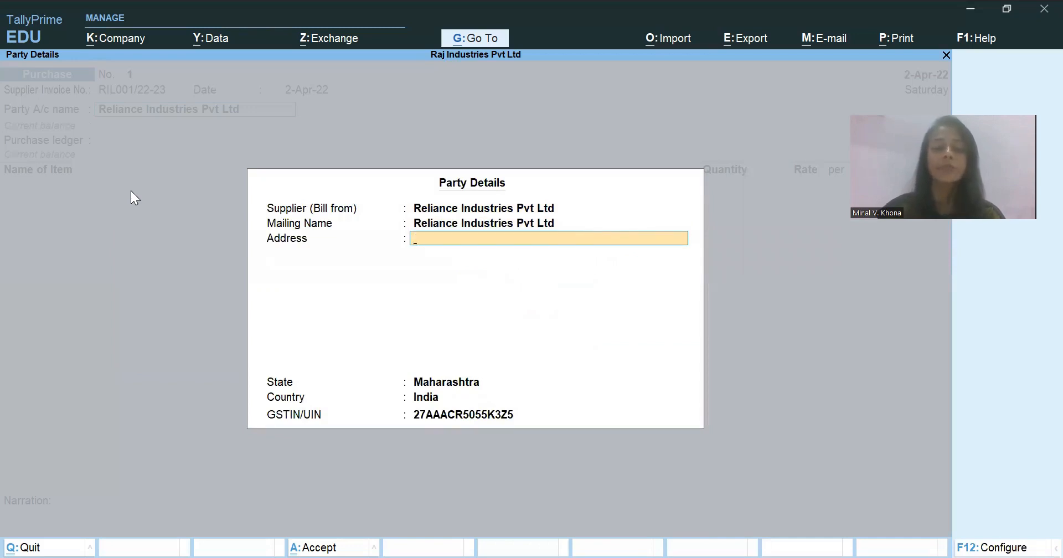
key("Return")
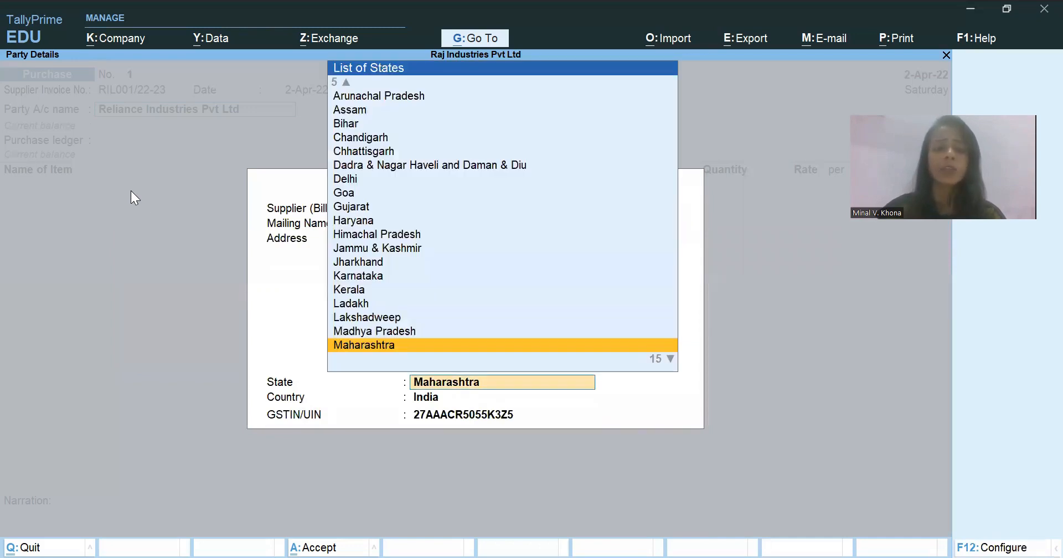
key("BackSpace")
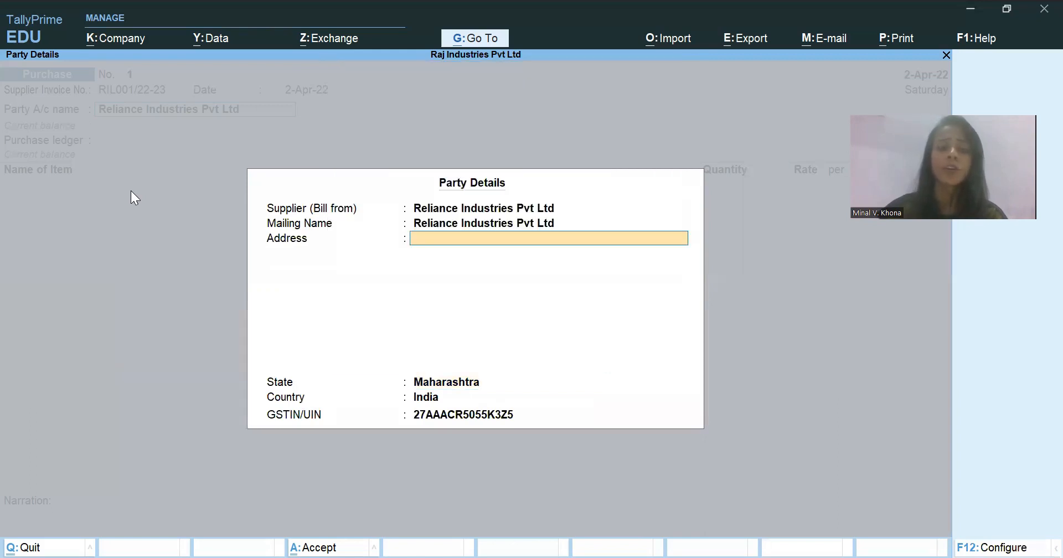
type("Mum")
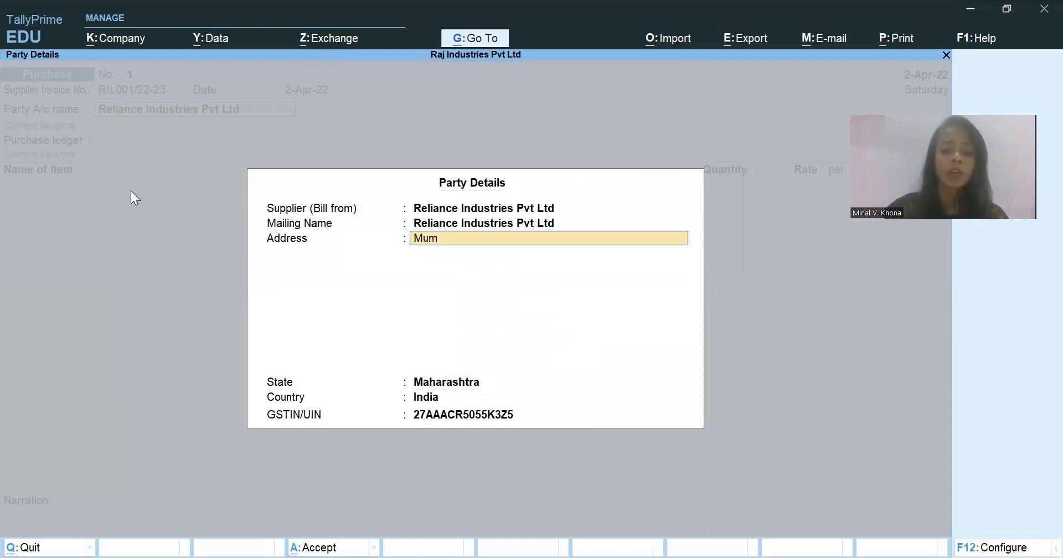
type("bai")
key("Return")
key("Return")
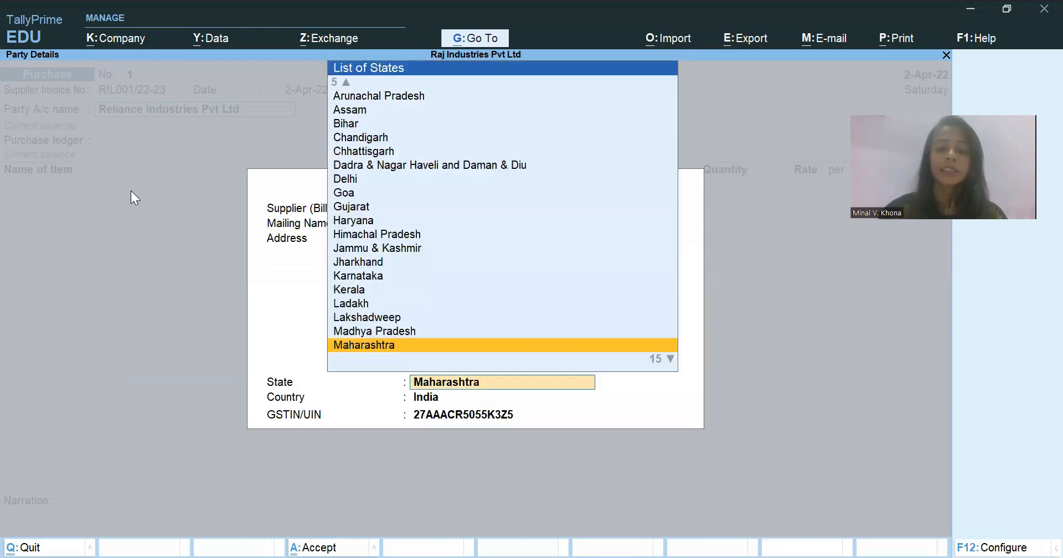
key("Return")
key("Return")
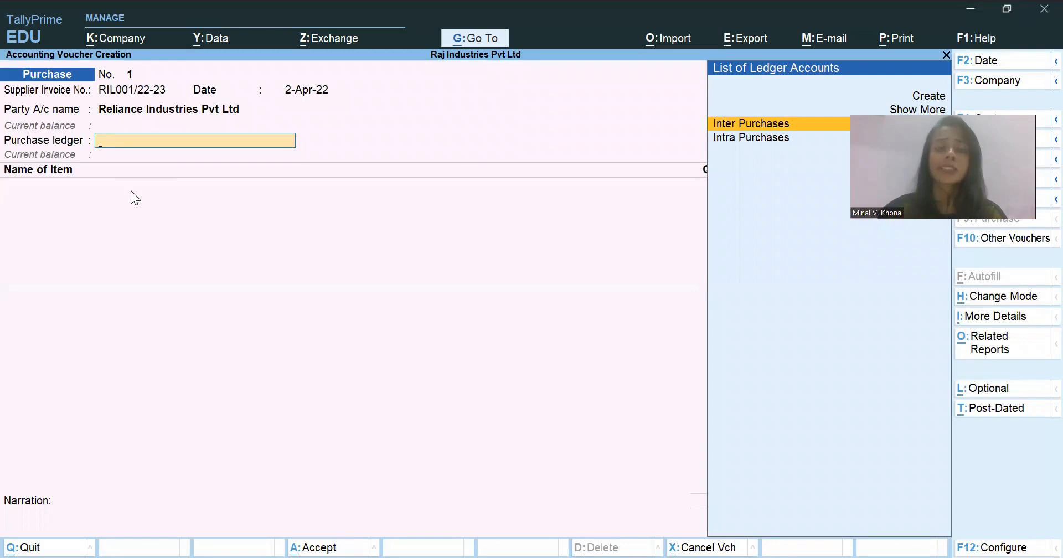
- Reopen the receipt and party details of Reliance Industries Pvt Ltd and accept both unchanged
key("BackSpace")
key("Return")
key("Return")
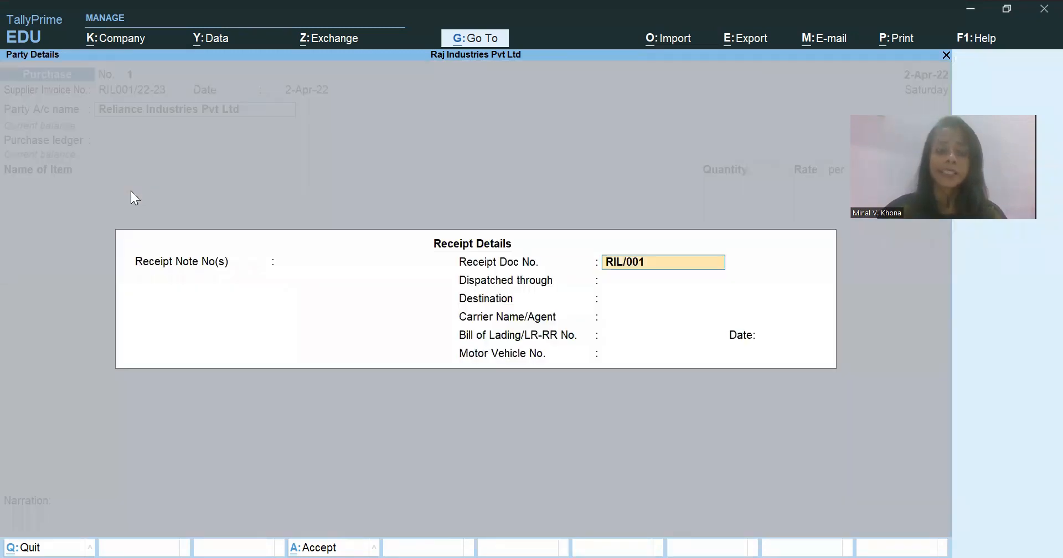
key("ctrl+a")
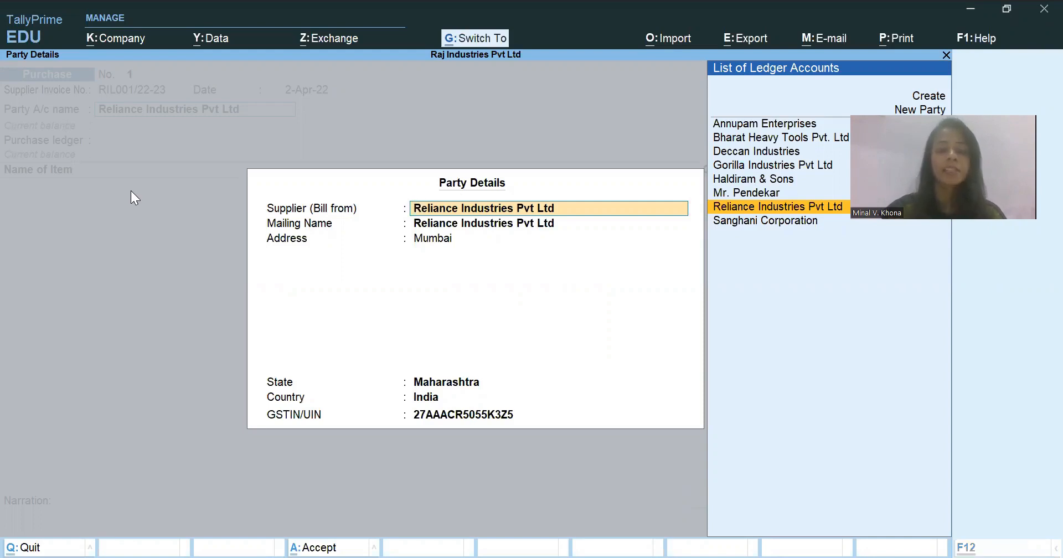
key("ctrl+a")
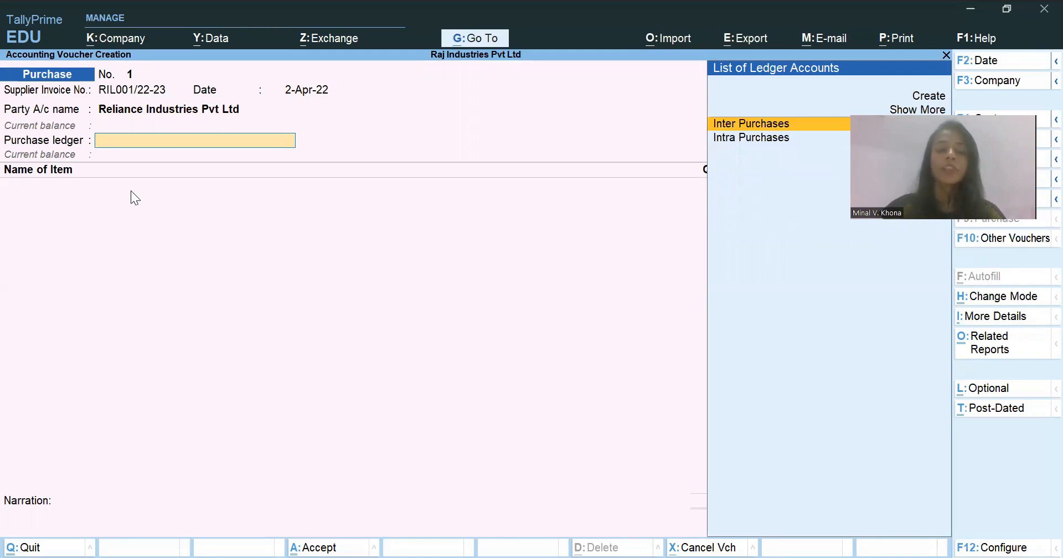
- Select Intra Purchases as the purchase ledger and switch to the Excel case study to check the first stock item
key("Down")
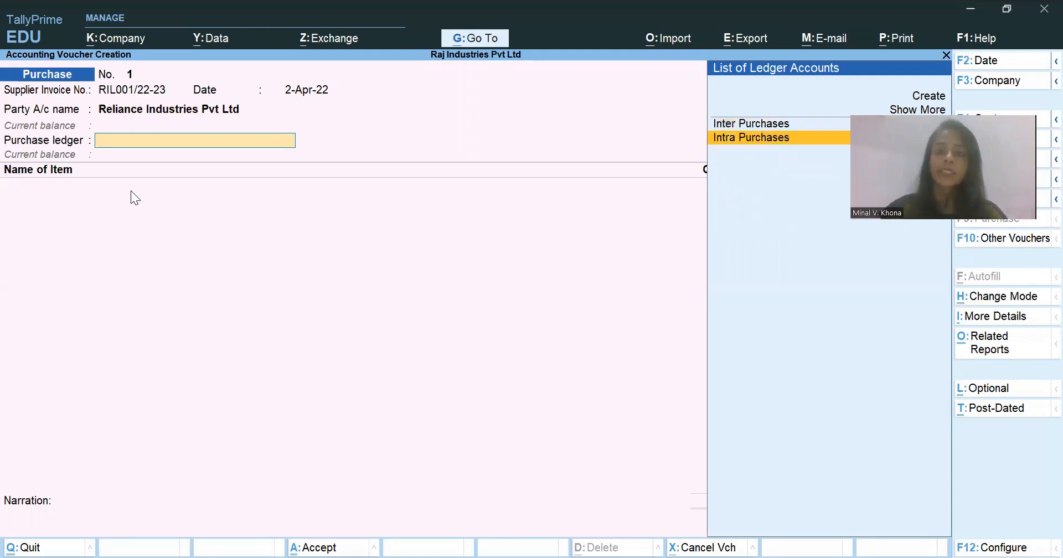
key("Return")
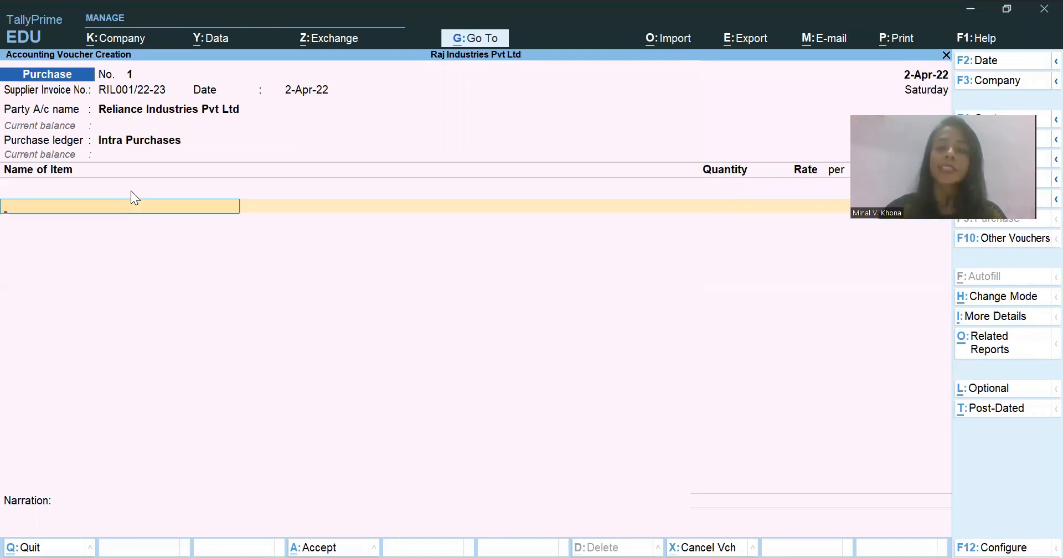
key("alt")
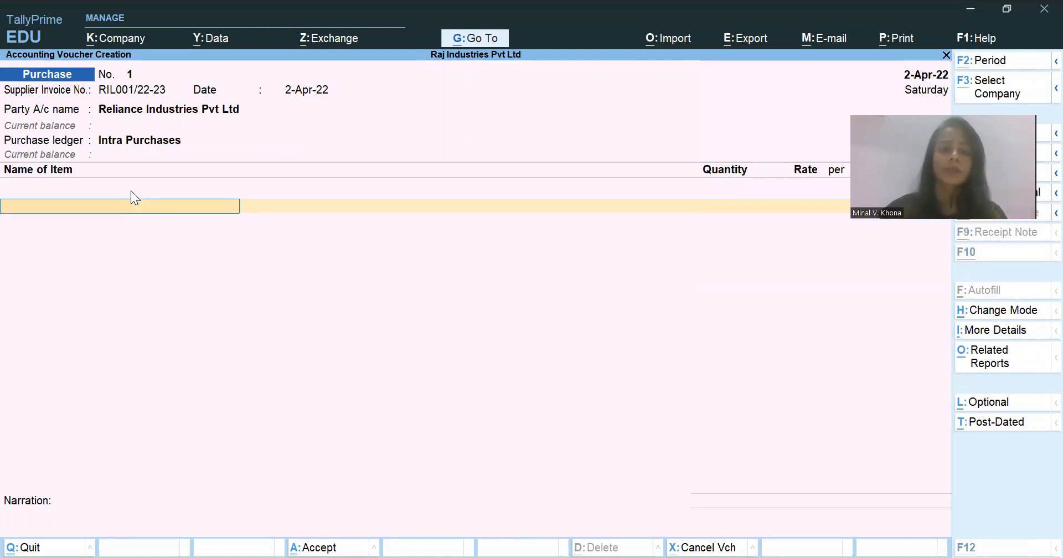
key("alt+Tab")
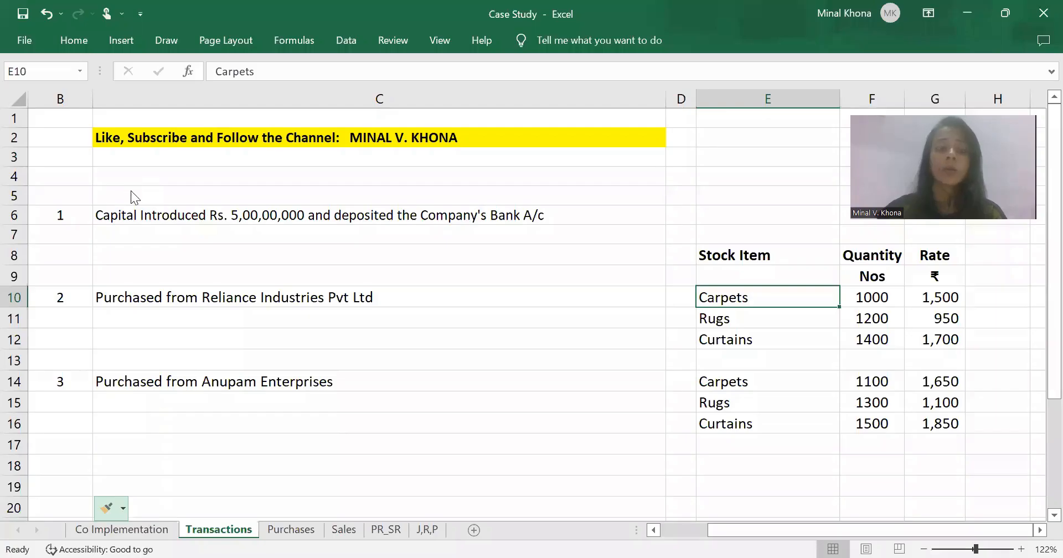
- Return to TallyPrime and add Carpets as the first item, with quantity 1000 Nos at a rate of 1500
key("alt+Tab")
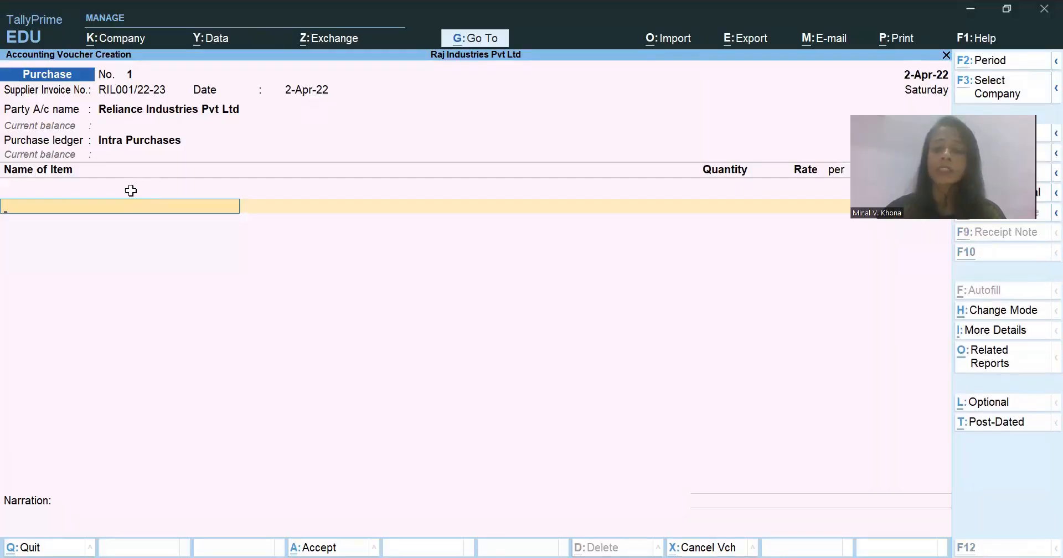
type("Ca")
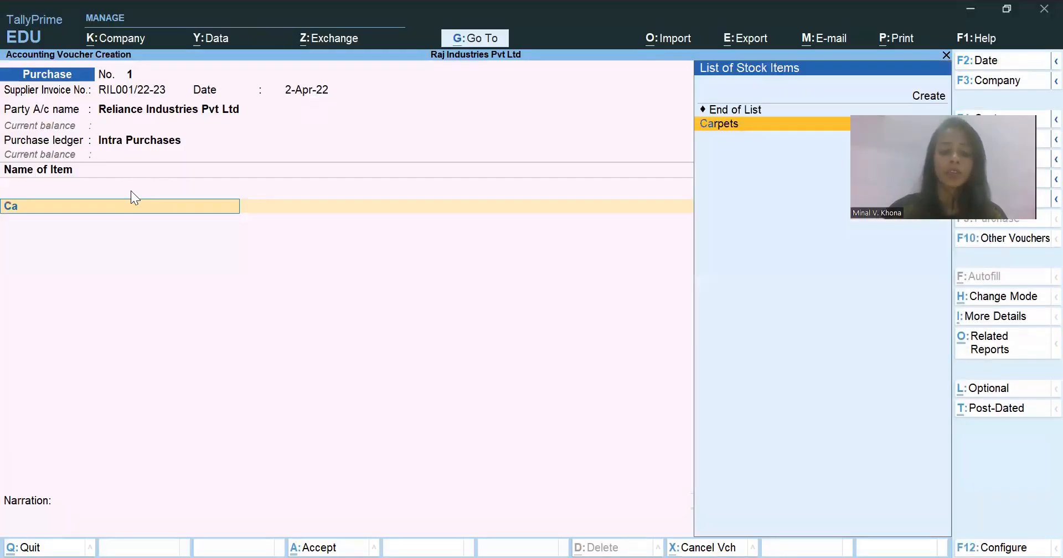
type("r")
key("Return")
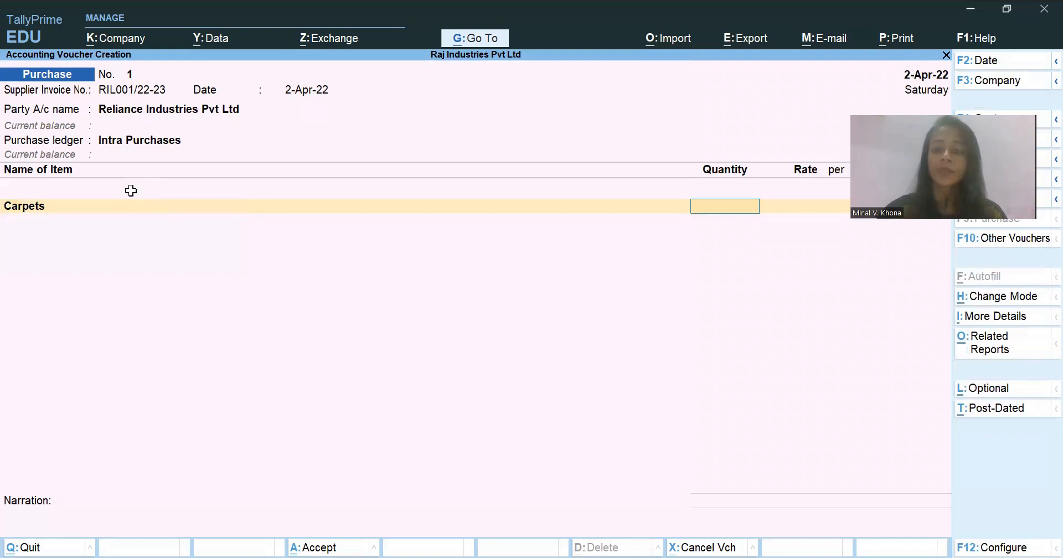
type("1000")
key("Return")
type("1,")
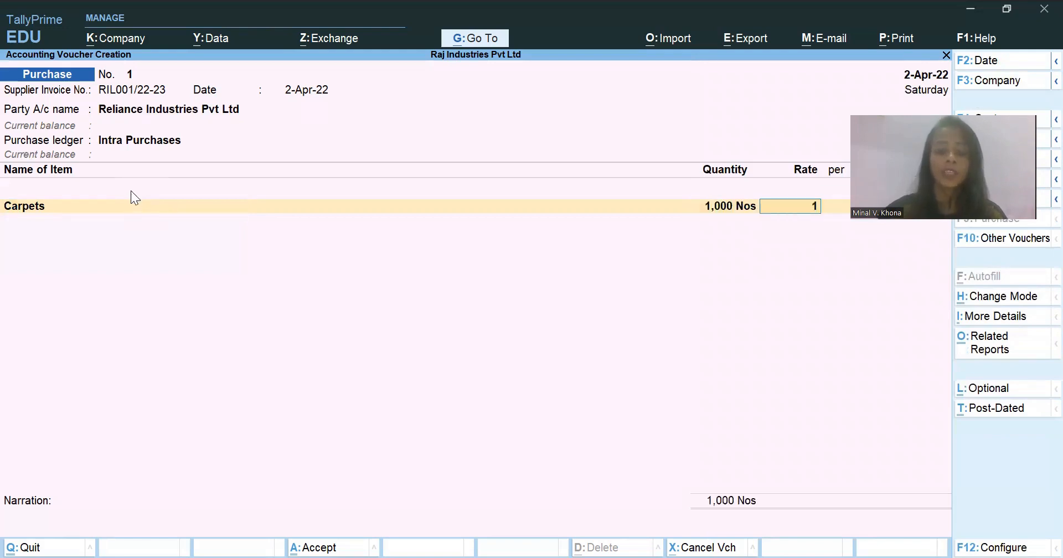
type("500")
key("Return")
key("Return")
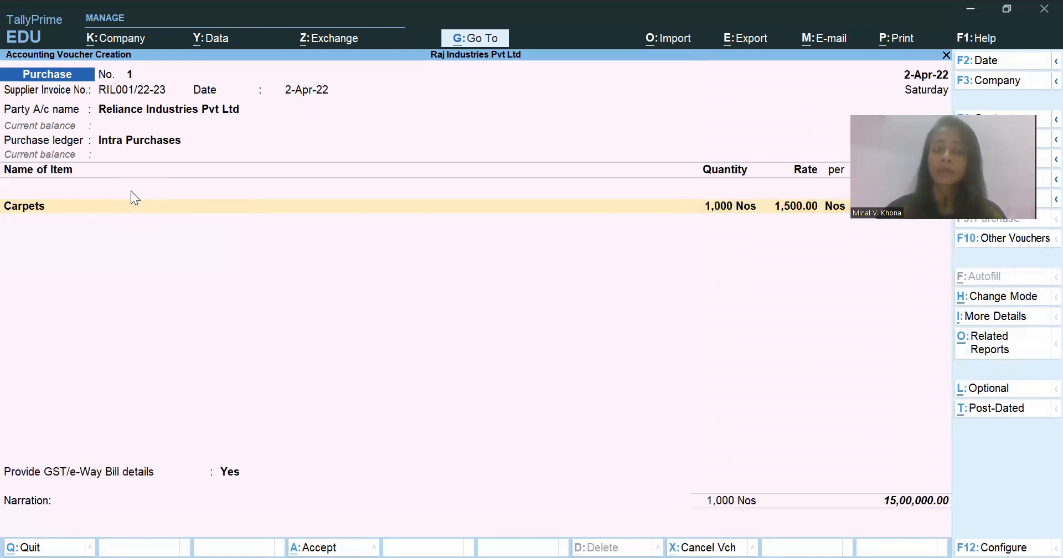
key("Return")
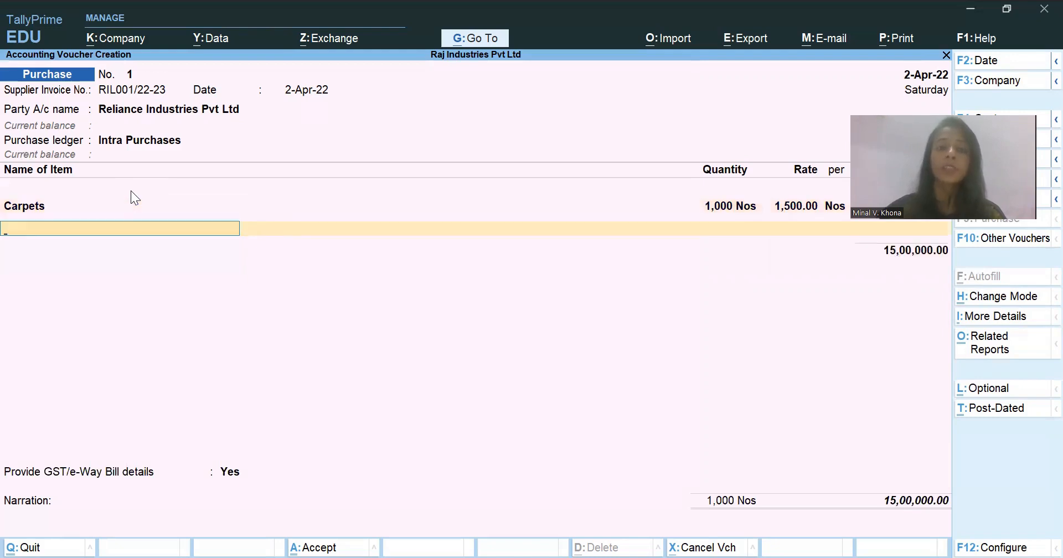
- Check the next purchased item in the Excel case study and select Rugs as the second stock item in TallyPrime
key("alt")
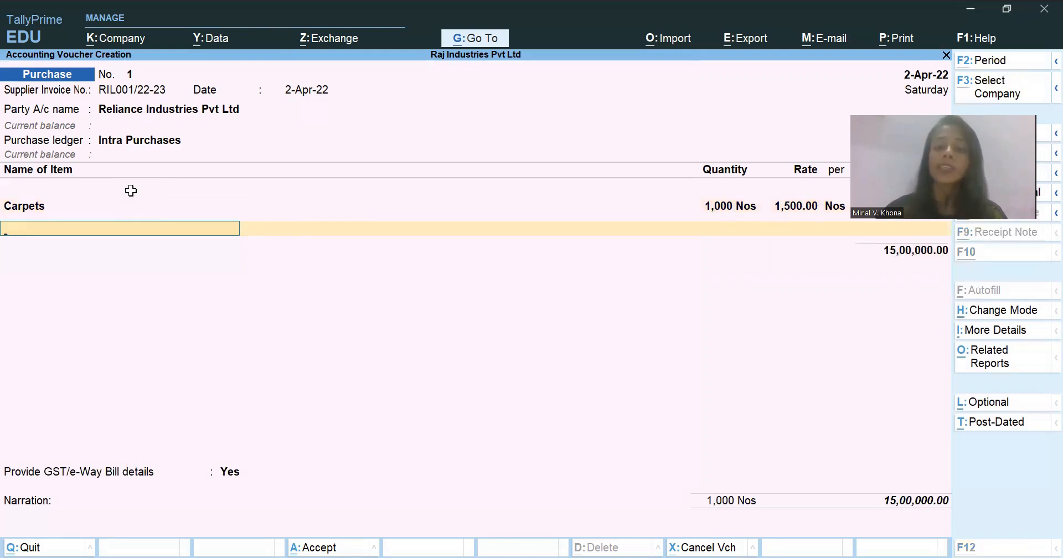
key("alt+Tab")
- Look up the Rugs line in the Excel case study and enter quantity 1200 Nos at a rate of 950 in TallyPrime
key("alt+Tab")
type("Ru")
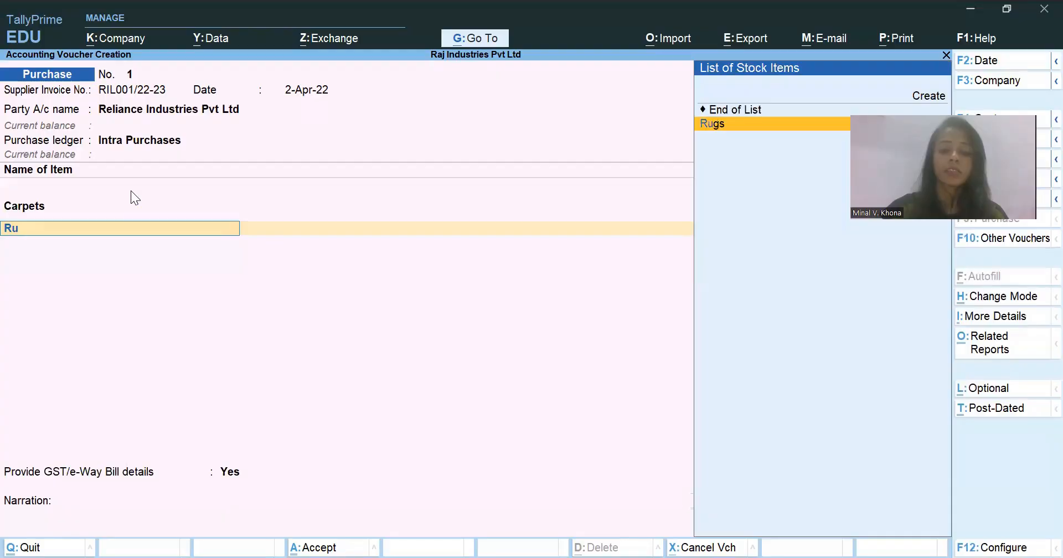
key("Return")
key("alt")
key("alt+Tab")
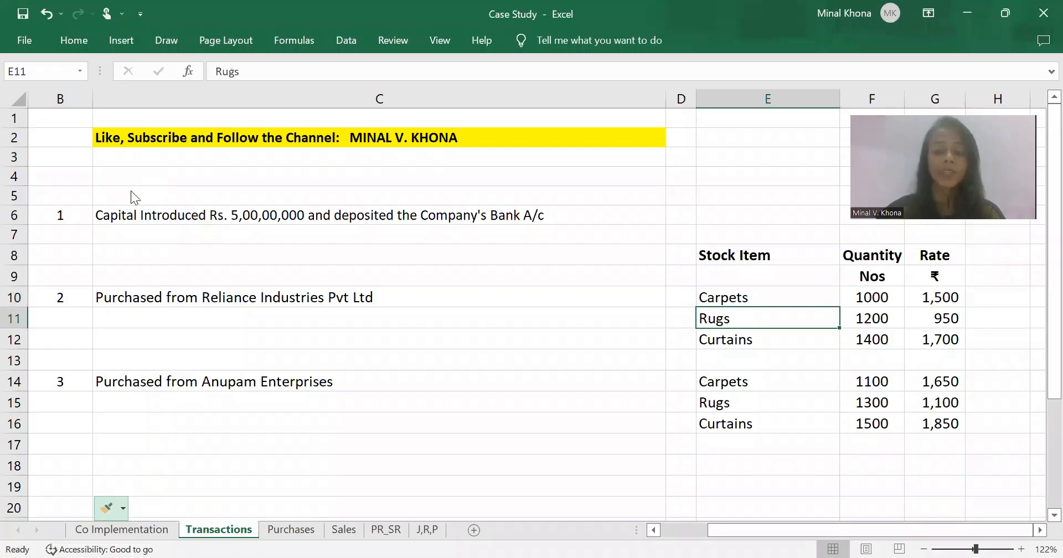
key("alt+Tab")
type("1200")
key("Return")
type("950")
key("Return")
key("Return")
key("Return")
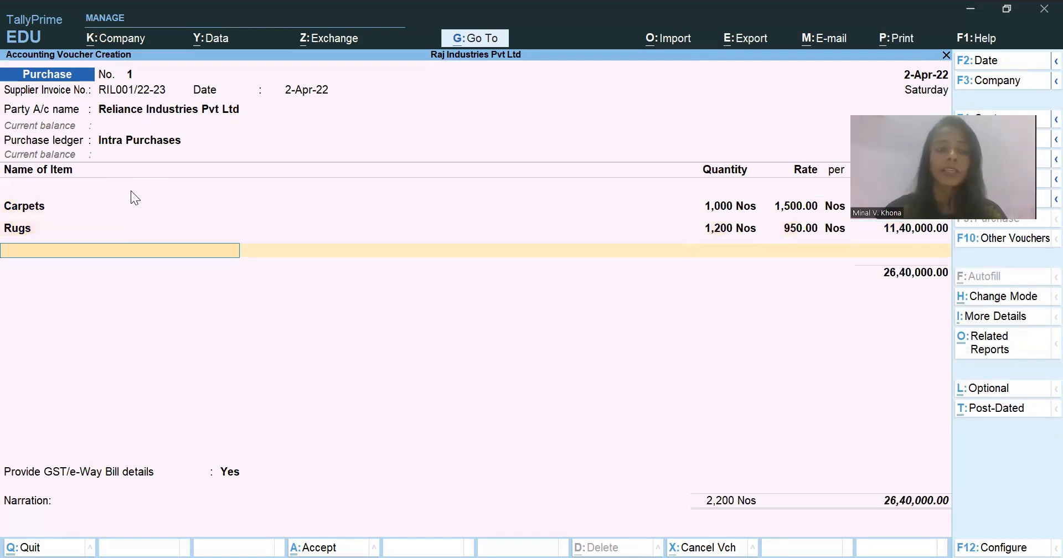
- Check the third purchased item in the Excel case study and select Curtains as the next stock item in TallyPrime
key("alt")
key("alt+Tab")
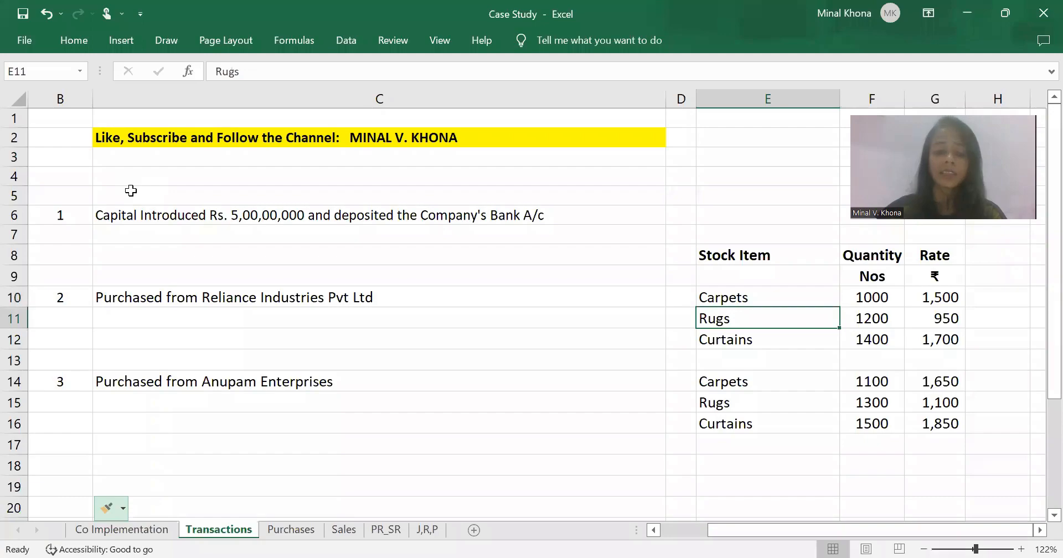
key("alt+Tab")
type("Cur")
key("Return")
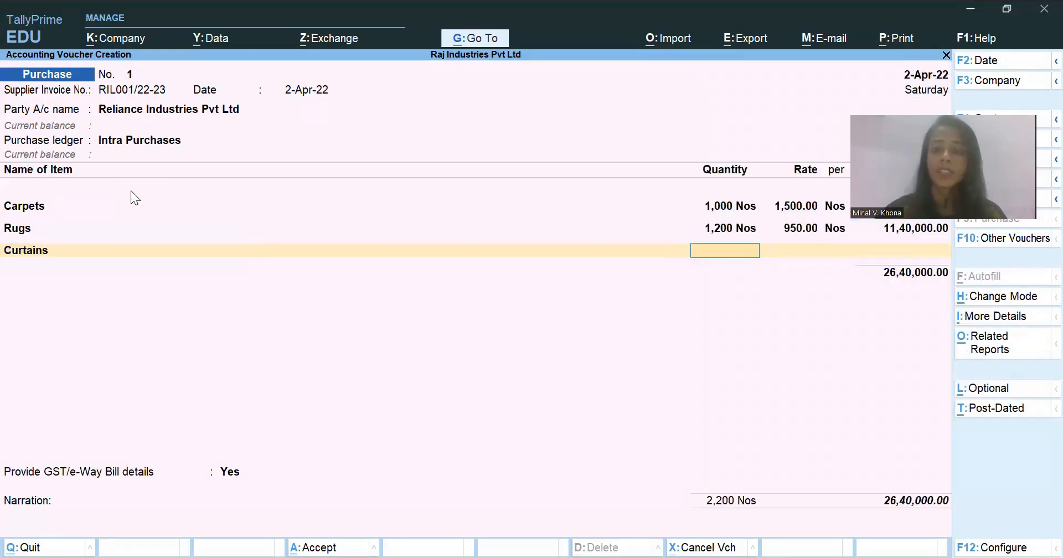
- Look up the Curtains line in the Excel case study and enter quantity 1400 Nos at a rate of 1700 in TallyPrime
key("alt+Tab")
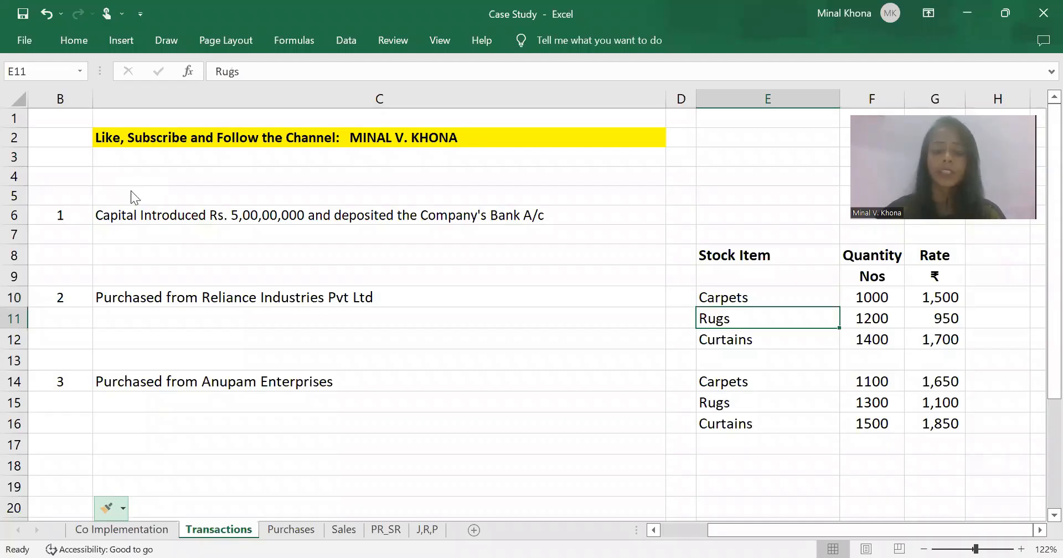
key("alt+Tab")
type("1400")
key("Return")
type("10")
key("BackSpace")
type("700")
key("Return")
key("Return")
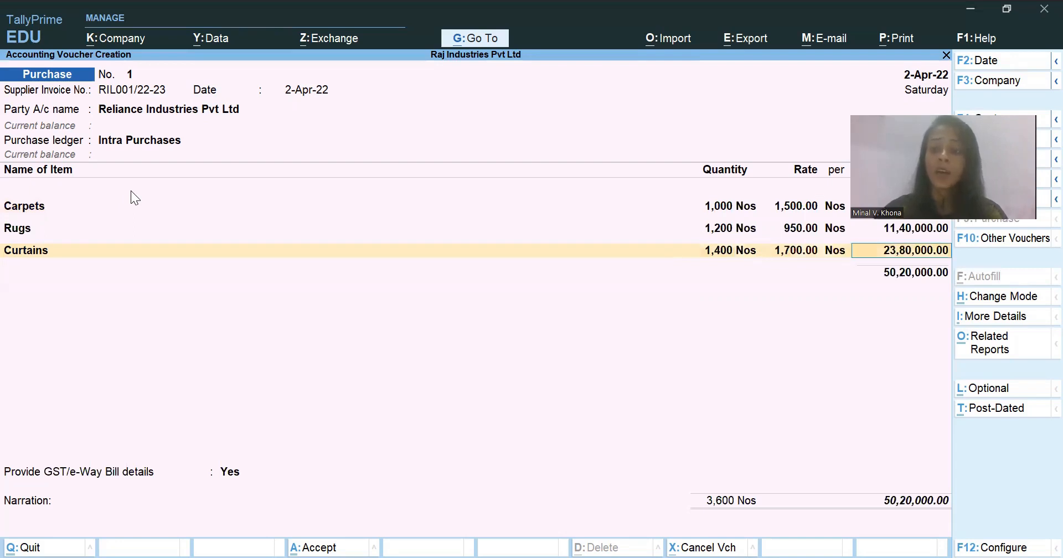
key("Return")
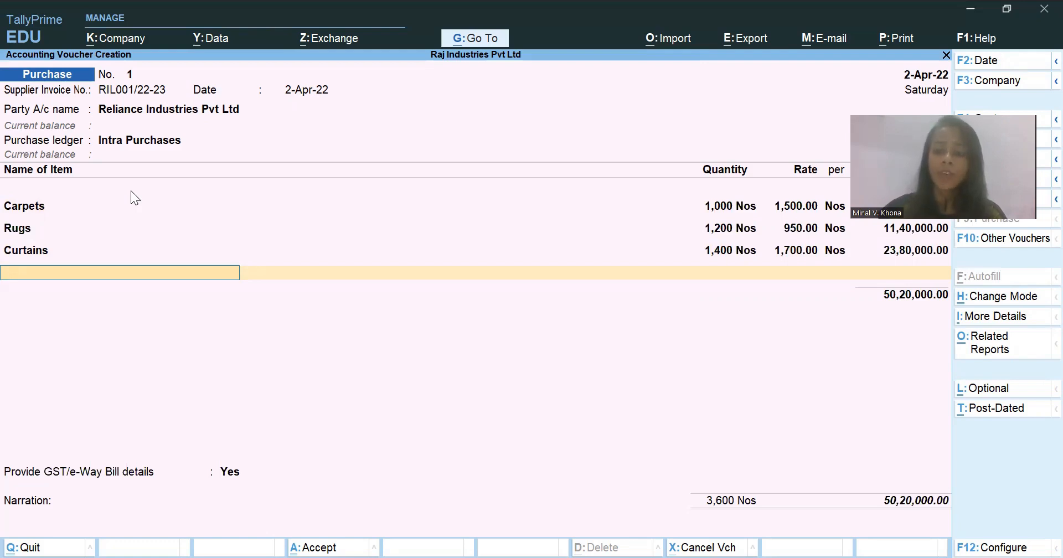
- End the stock item list and add the Input CGST and Input SGST ledgers to the purchase voucher
key("Return")
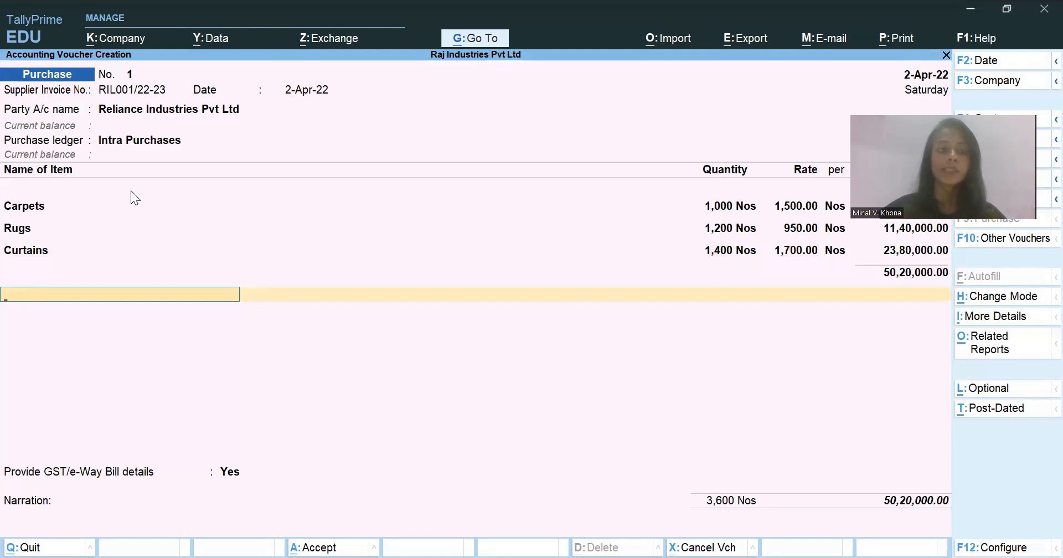
type("Input")
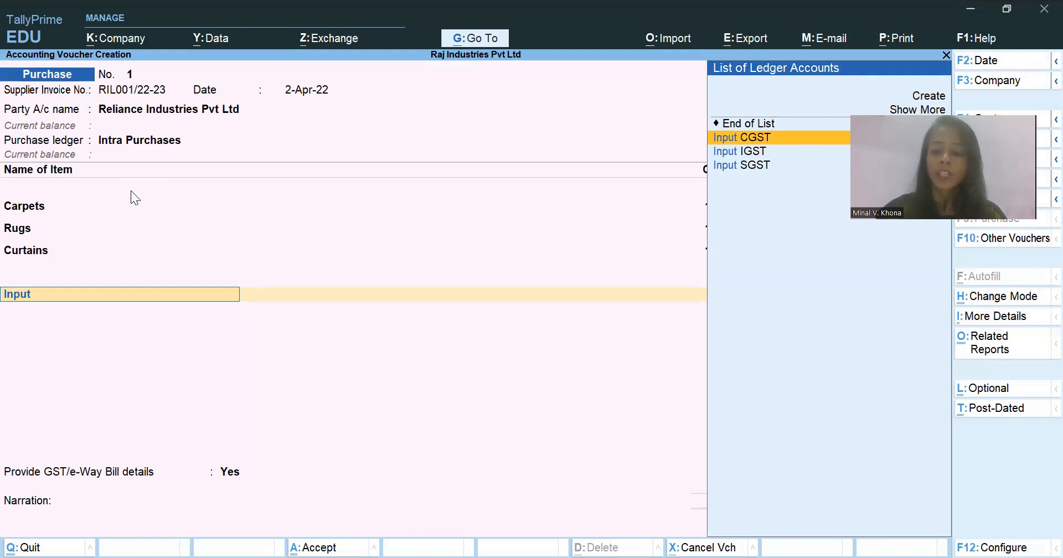
key("Return")
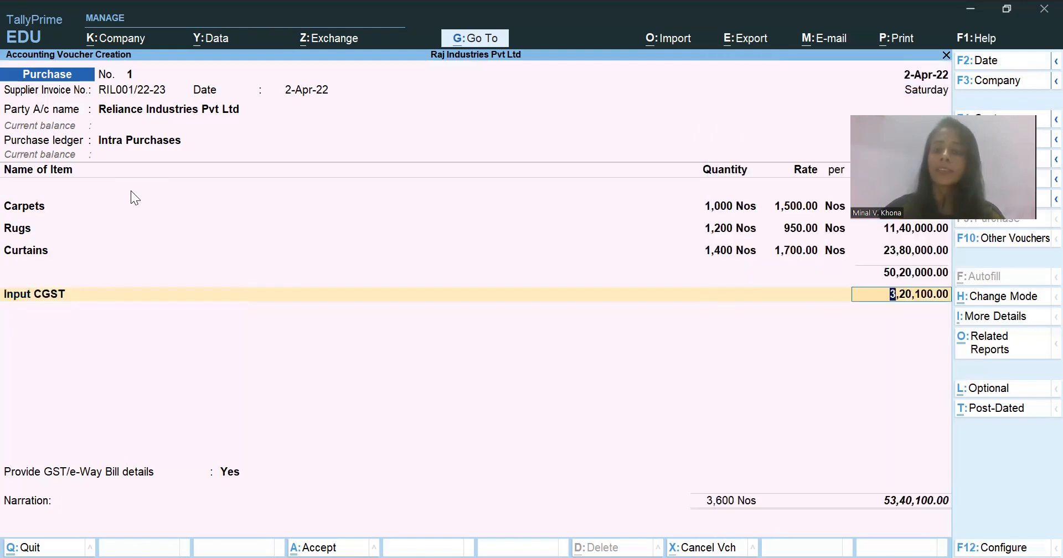
key("Return")
type("Input")
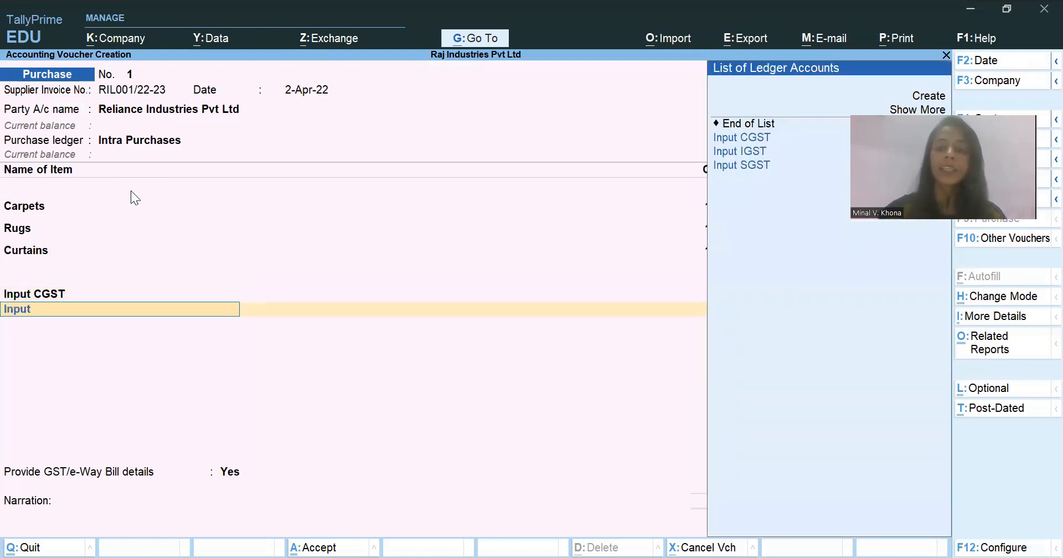
key("Down")
key("Down")
key("Down")
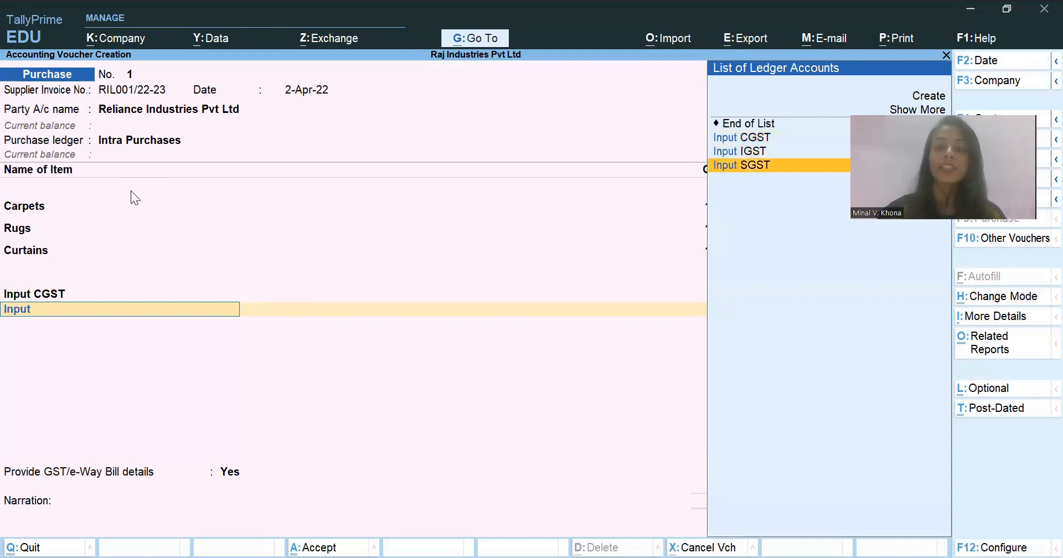
key("Return")
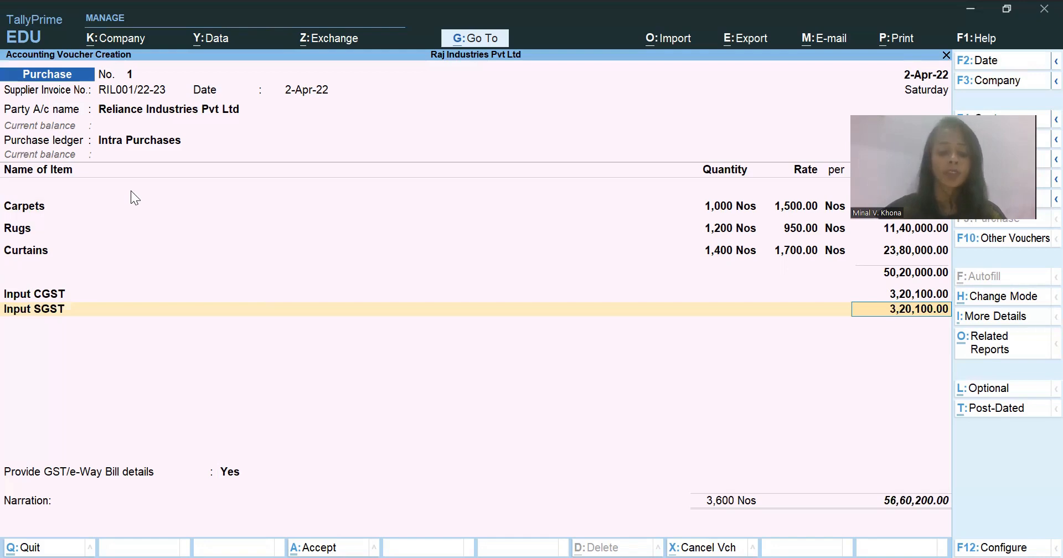
- Open the voucher's GST tax analysis in detailed form and examine the central and state tax on Carpets
key("alt")
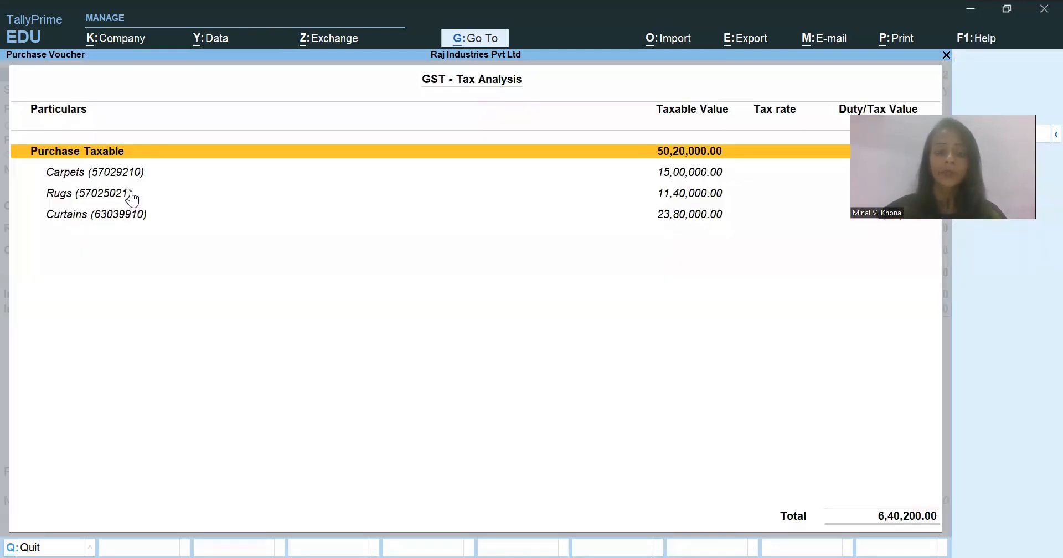
key("alt+F5")
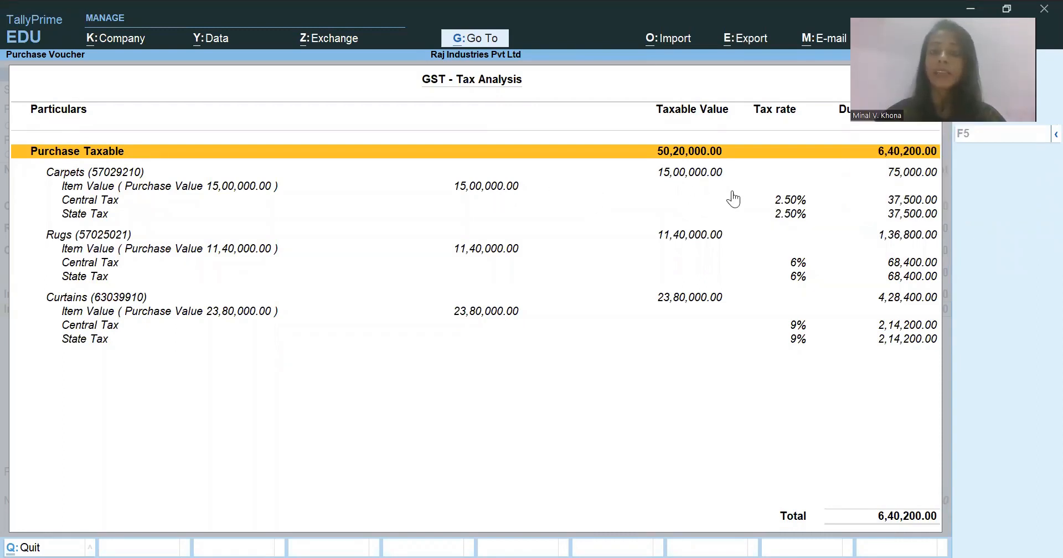
key("Down")
key("Down")
key("Up")
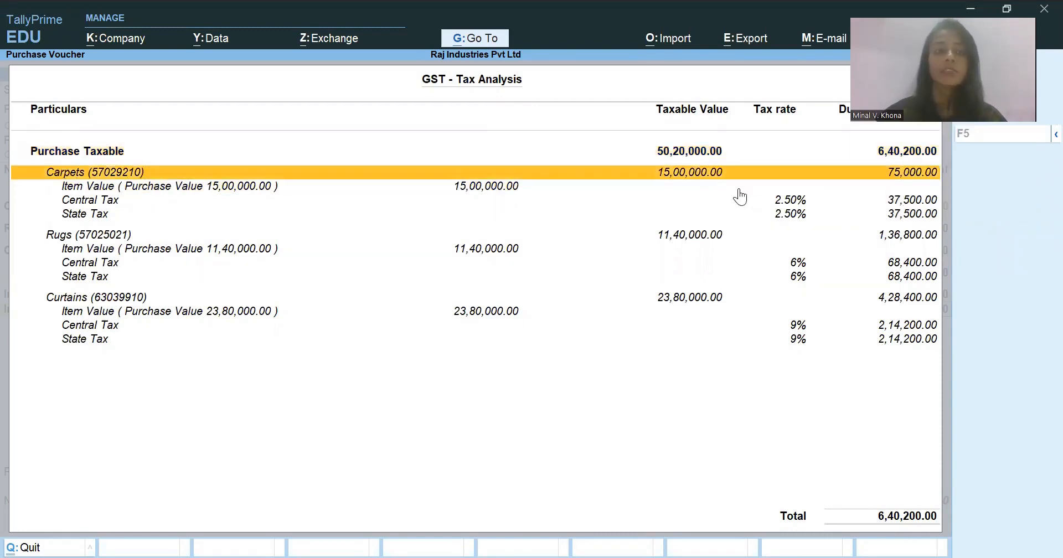
key("Down")
key("Down")
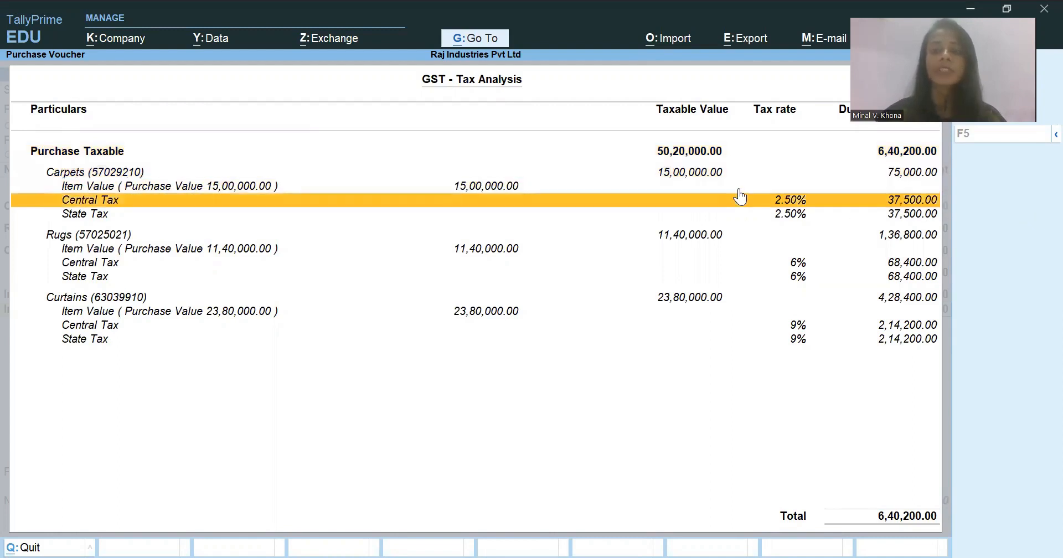
key("Down")
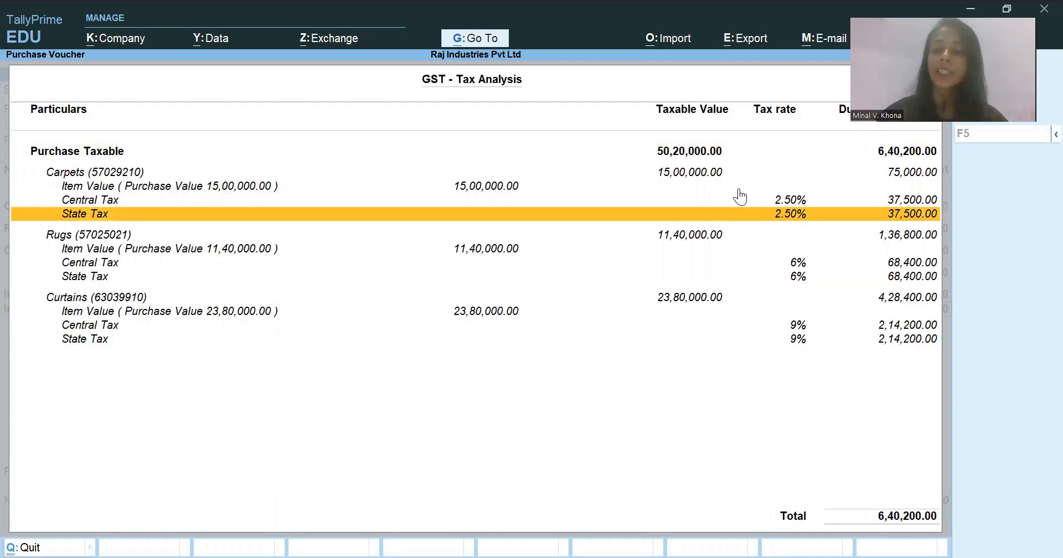
- Review the central and state tax on Rugs and Curtains in the tax analysis, and return to the voucher
key("Down")
key("Down")
key("Down")
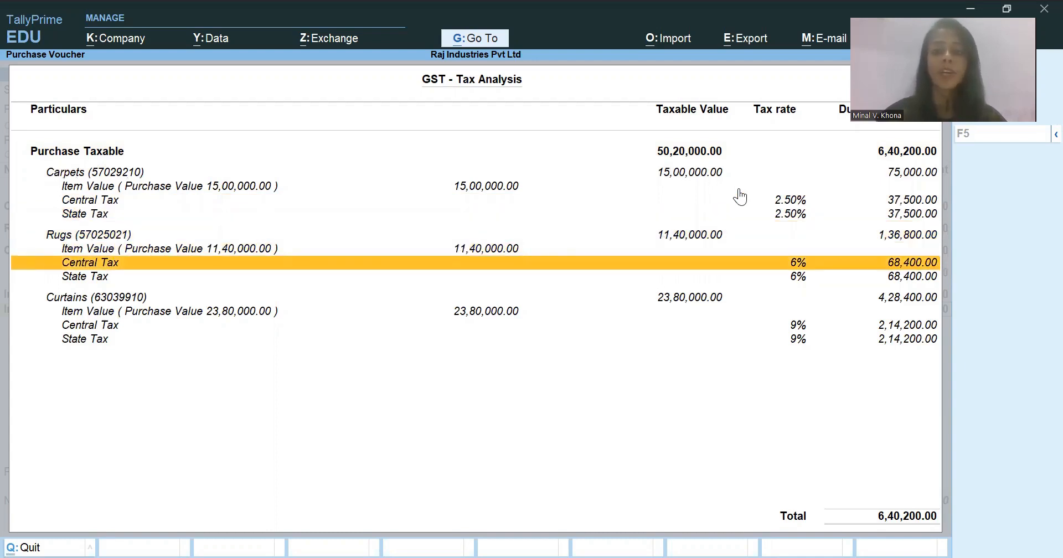
key("Down")
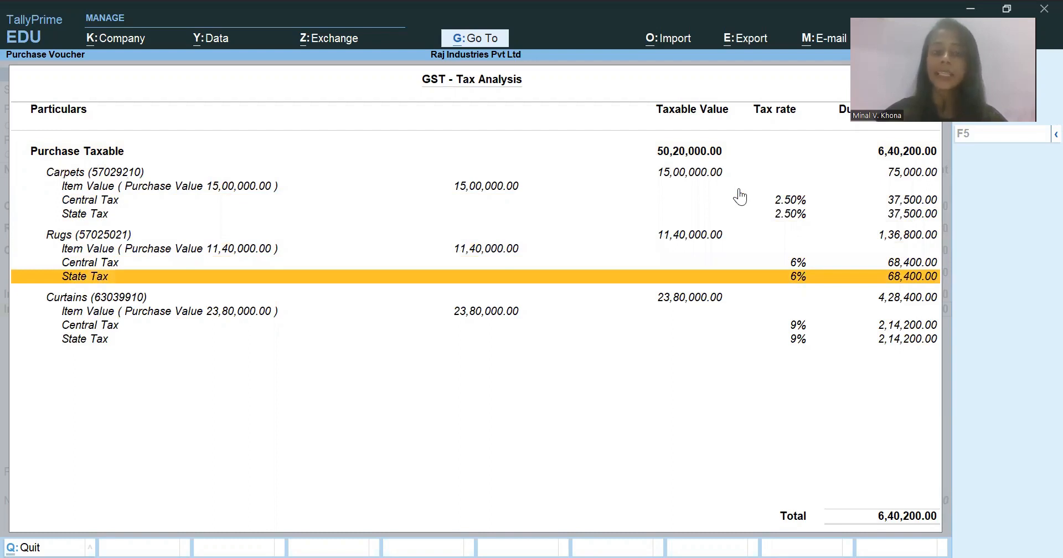
key("Down")
key("Down")
key("Down")
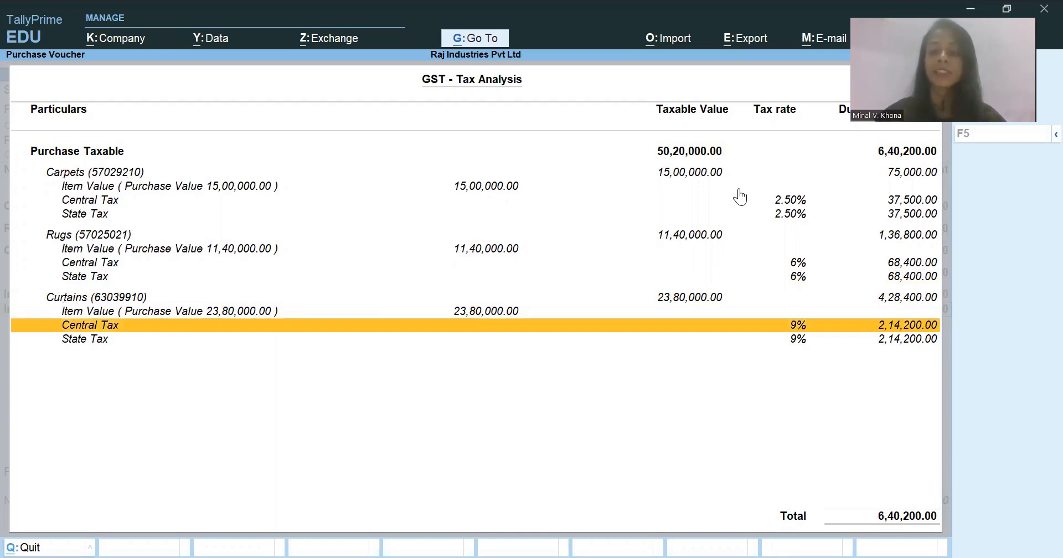
key("Up")
key("Up")
key("Up")
key("Up")
key("Up")
key("Up")
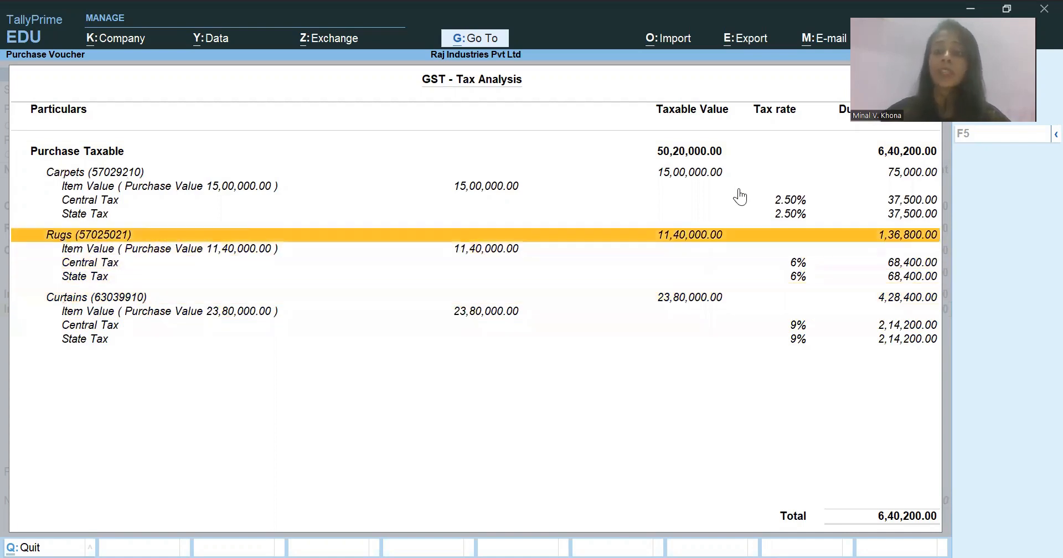
key("Up")
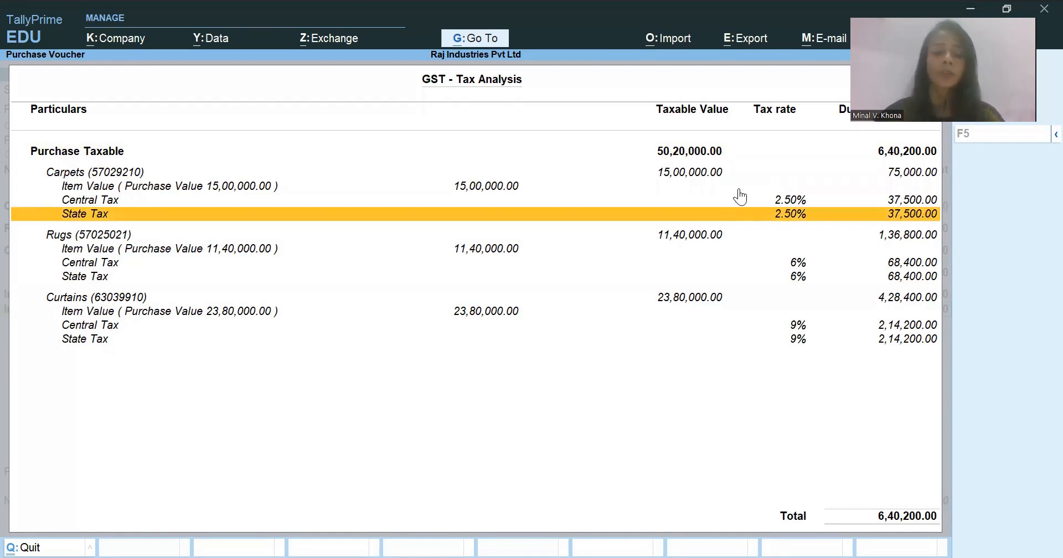
key("Escape")
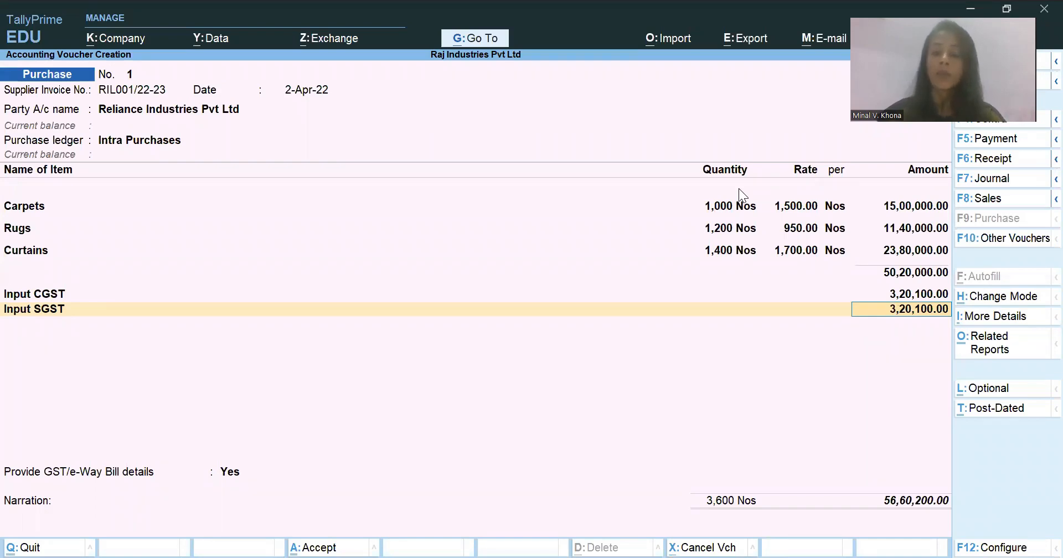
- Reopen GST - Tax Analysis from the related reports, compare its summary and detailed views, and close it
key("ctrl")
key("ctrl+o")
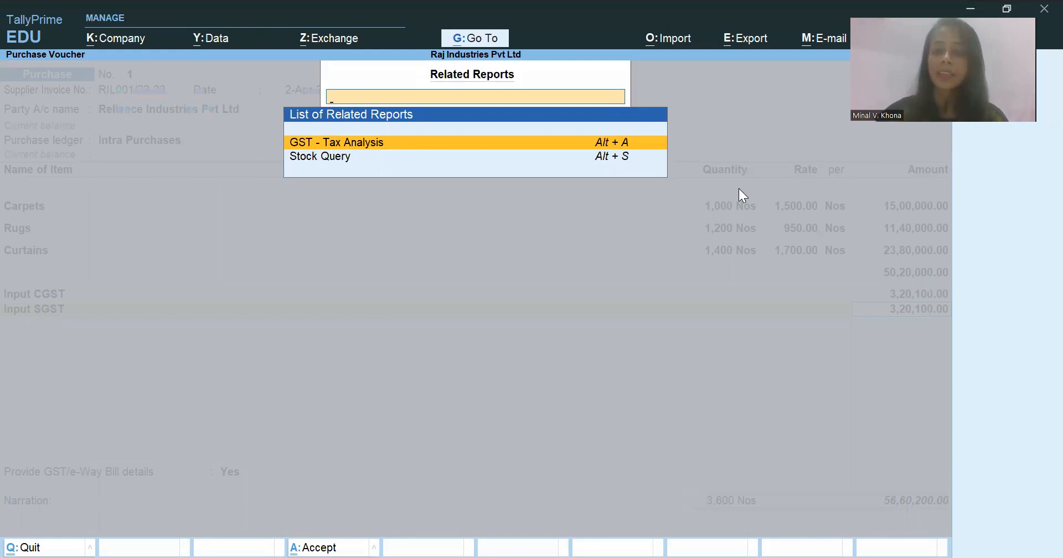
key("Return")
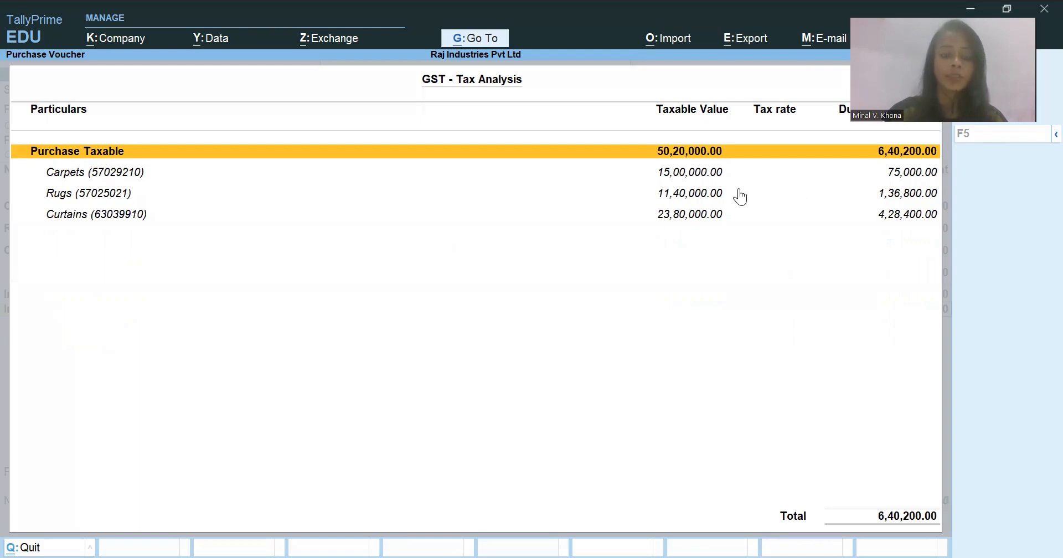
key("F5")
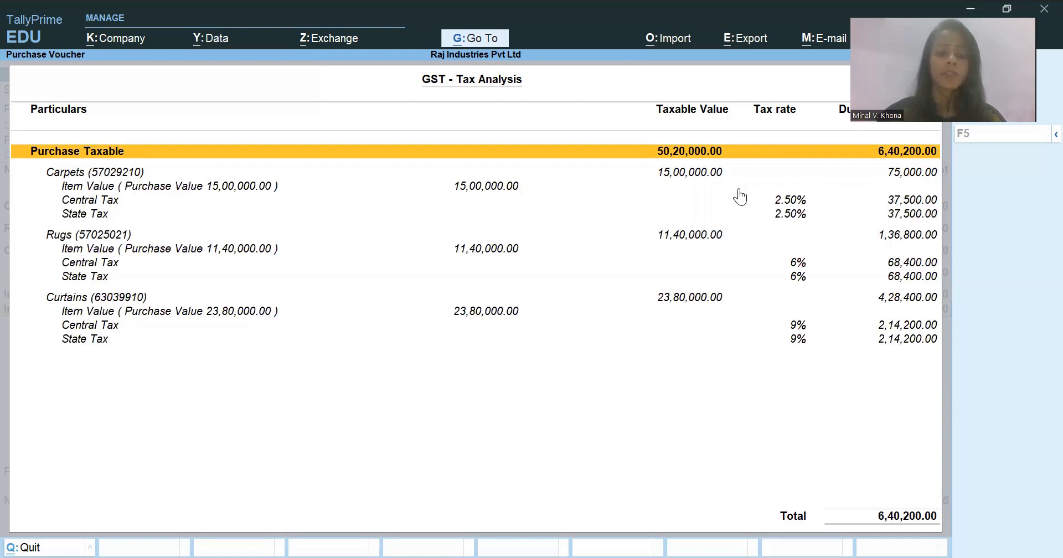
key("F5")
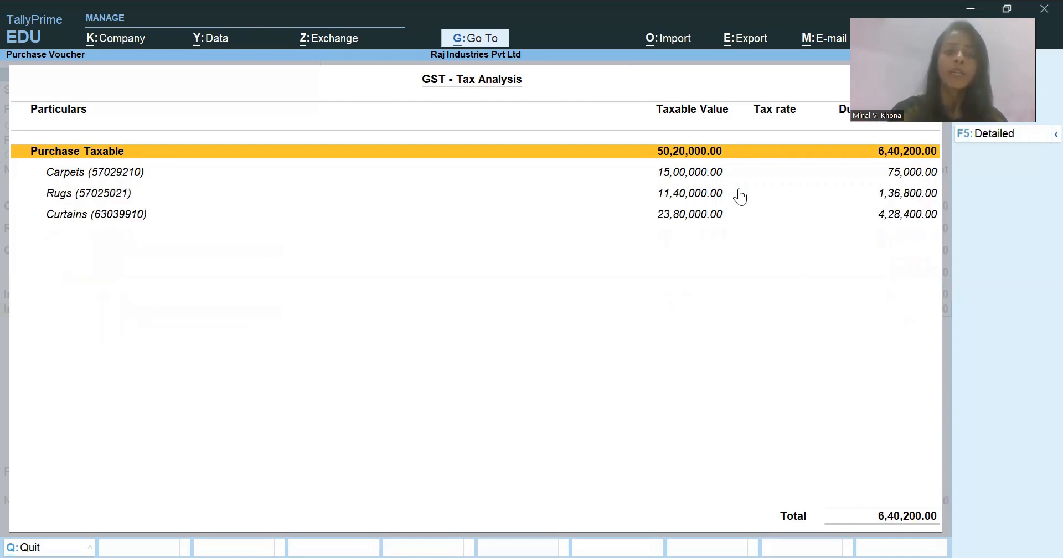
key("F5")
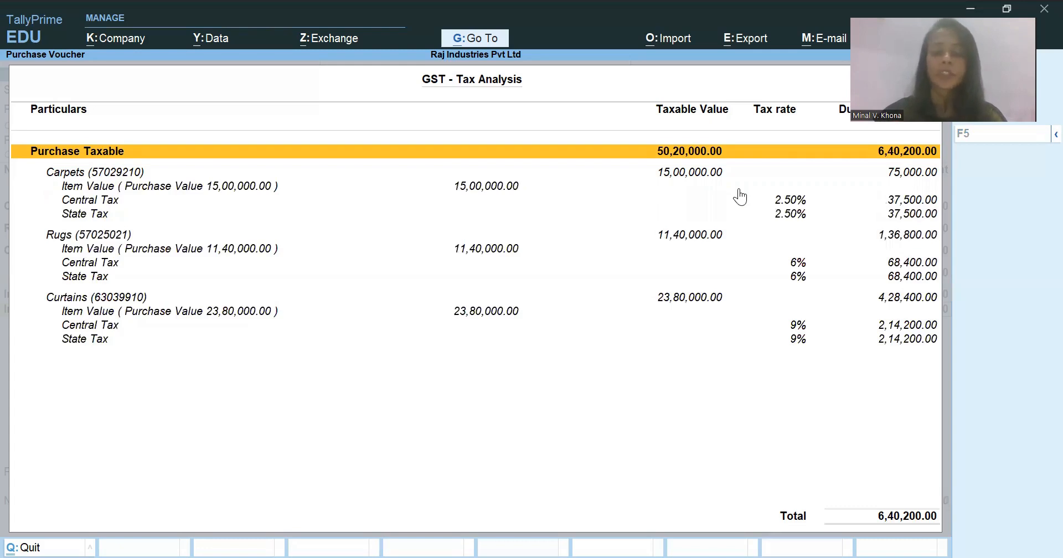
key("Escape")
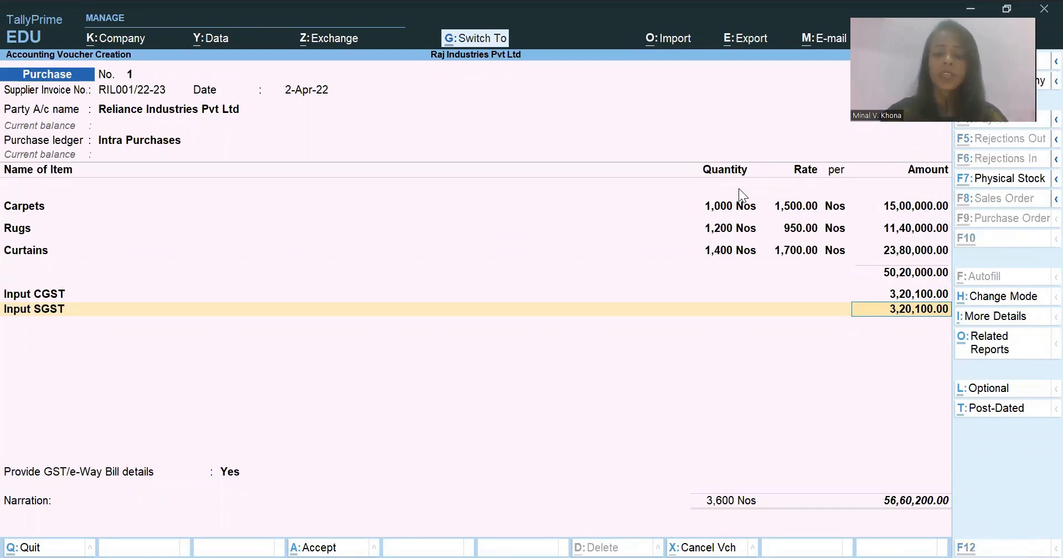
- View the Stock Query related report for Carpets and return to the purchase voucher
key("ctrl+o")
key("Down")
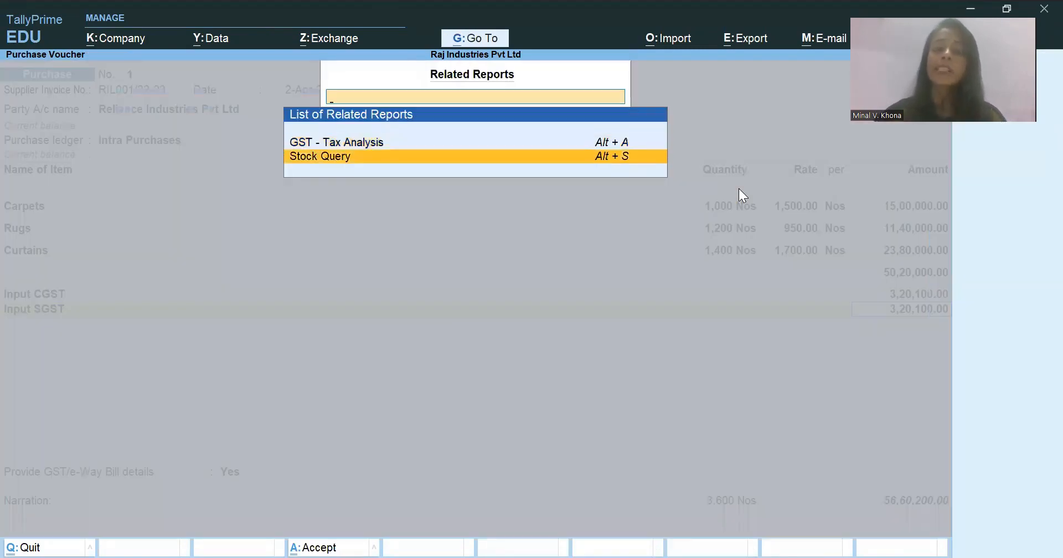
key("Return")
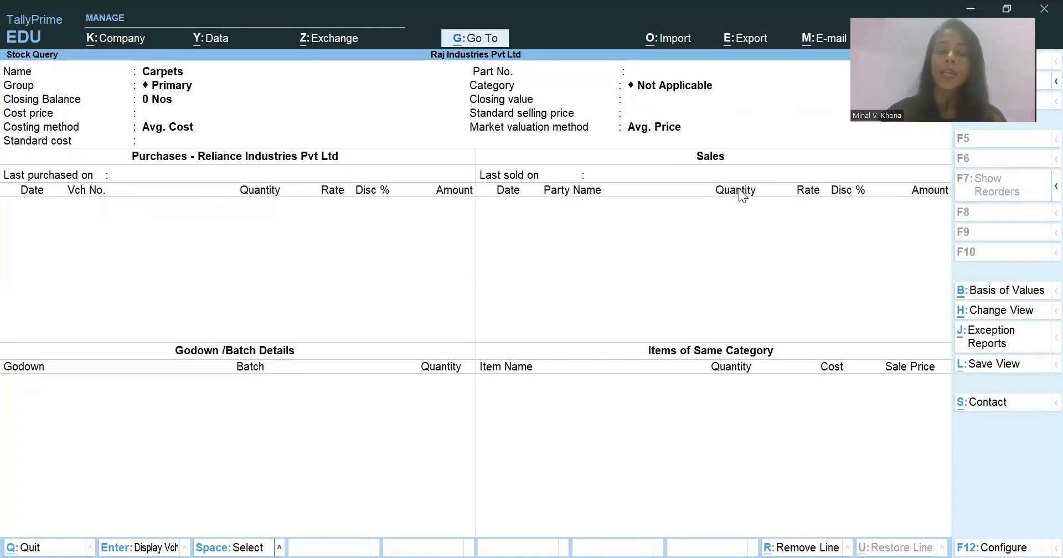
key("Escape")
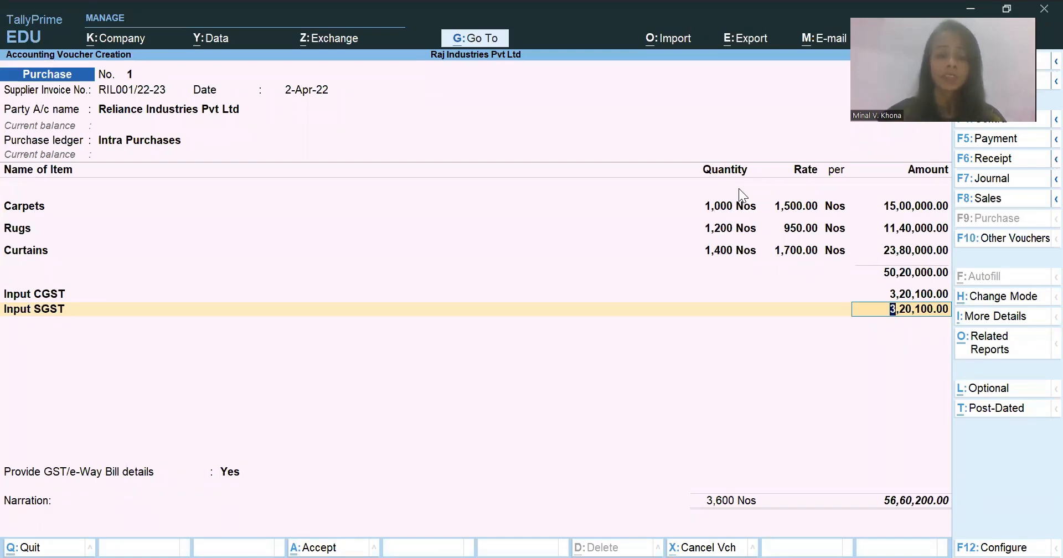
- Add the voucher narration "Being Purchases made." through the additional details of the purchase voucher
key("ctrl")
key("ctrl+i")
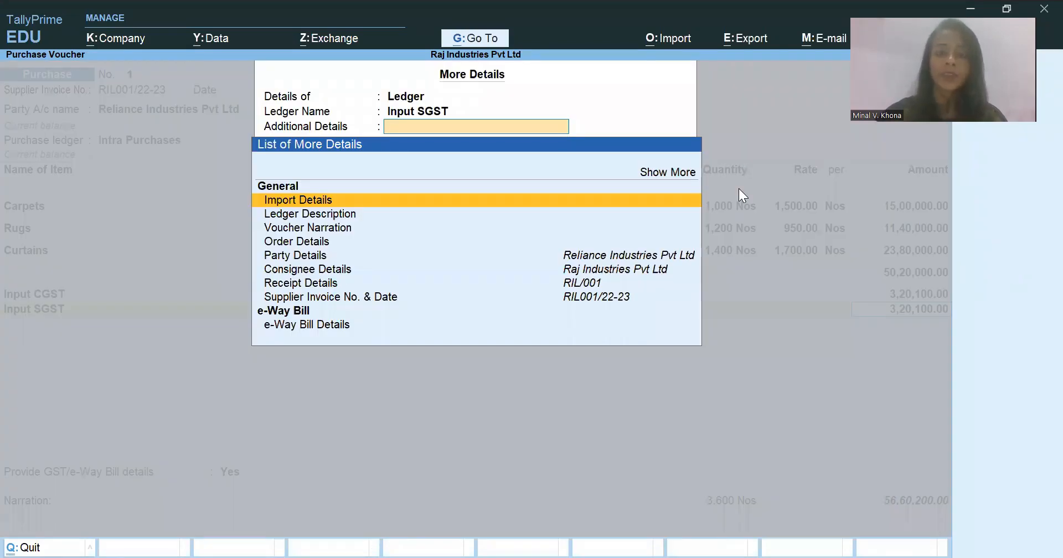
key("Down")
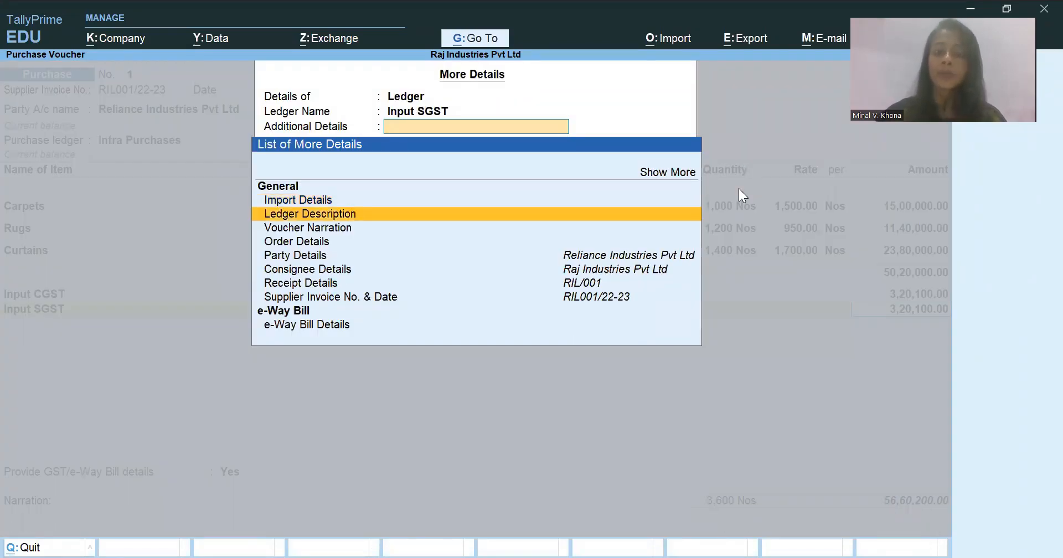
key("Down")
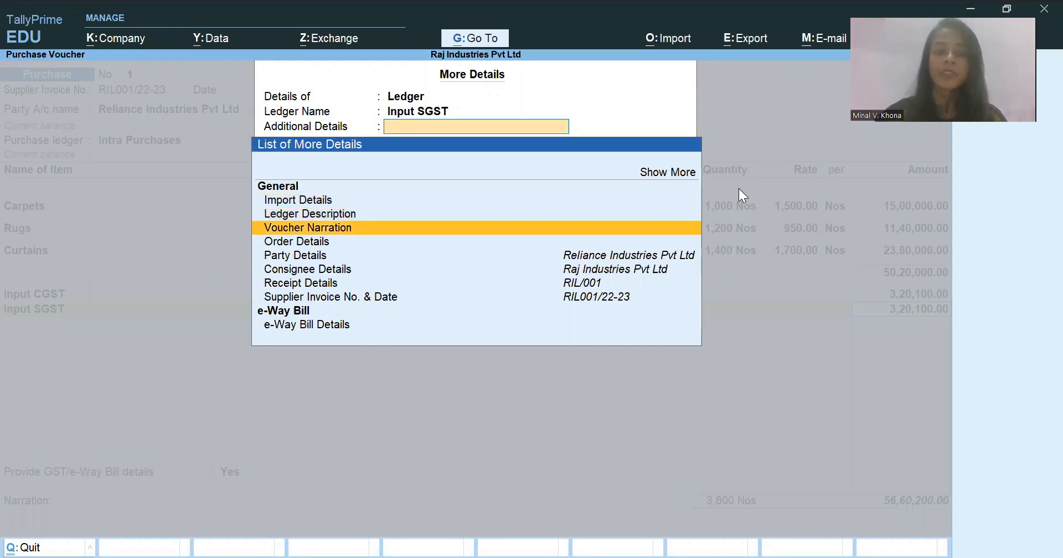
key("Return")
type("Being Purchases")
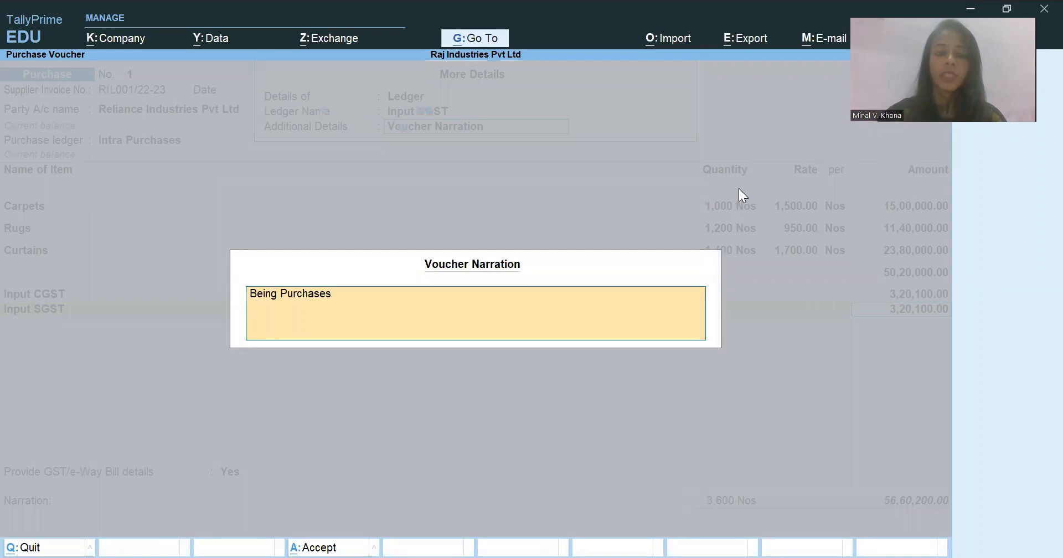
type(" made.")
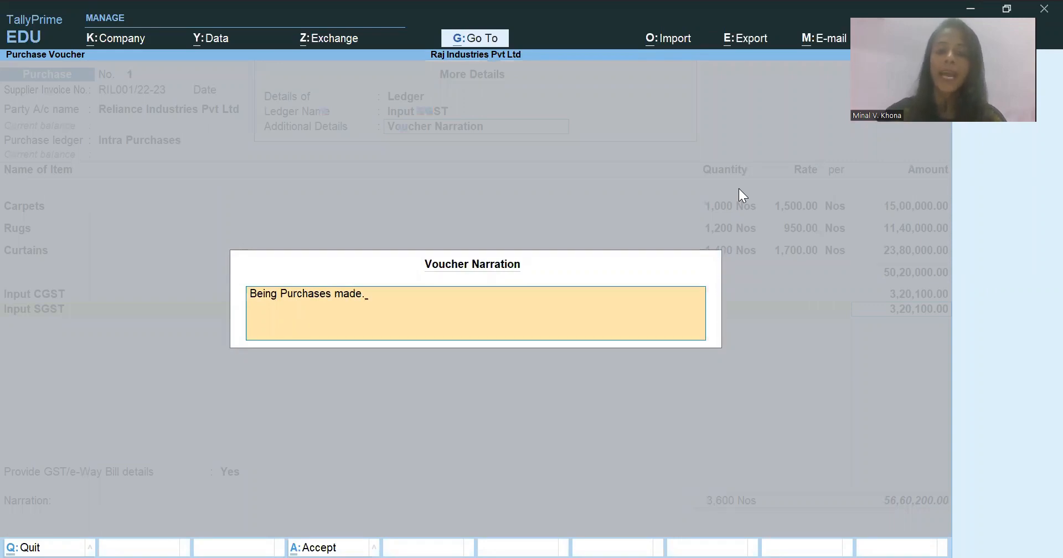
key("Return")
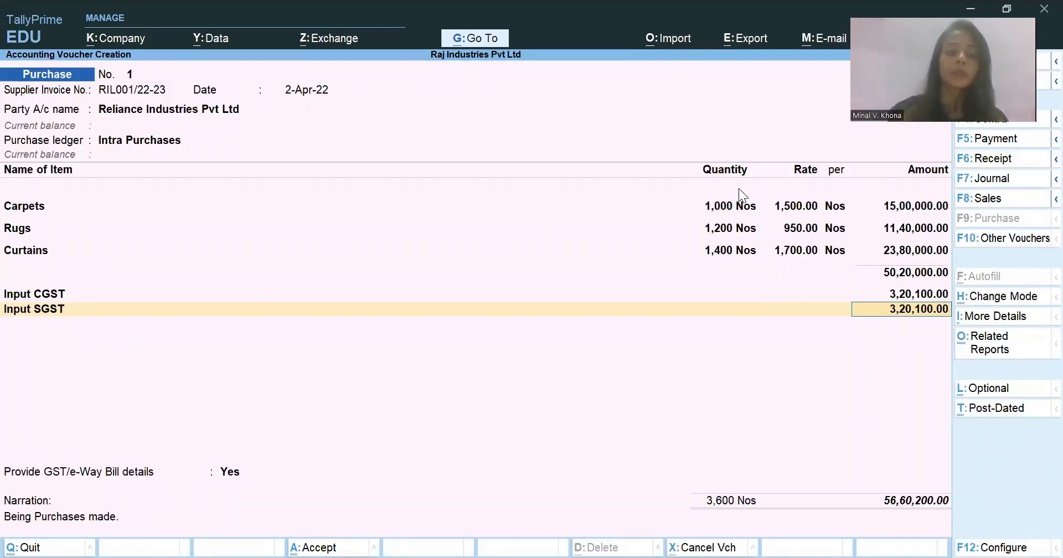
- Open Import Details from the voucher's additional details, go through its shipping, port and country fields, and quit without entering anything
key("ctrl+i")
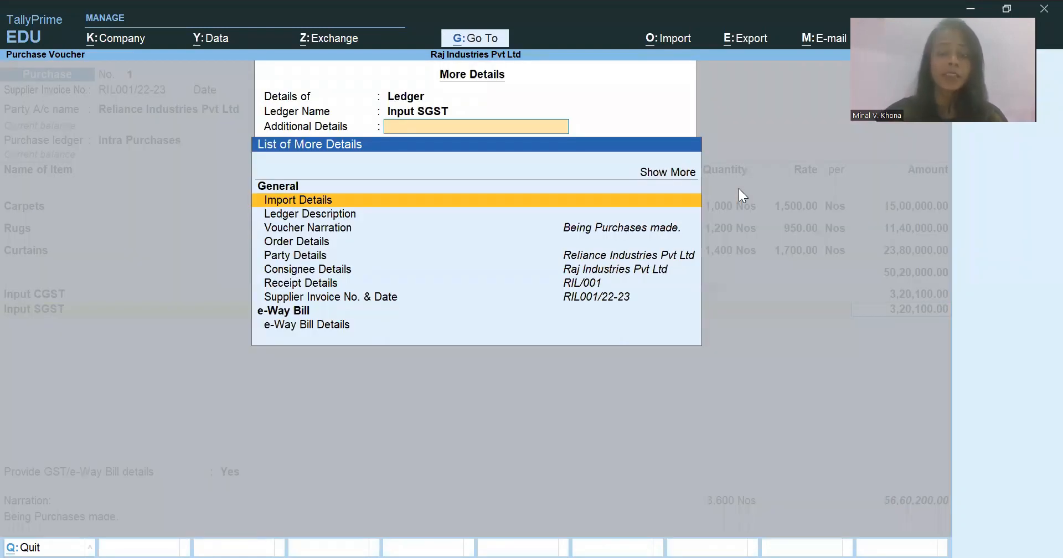
key("Return")
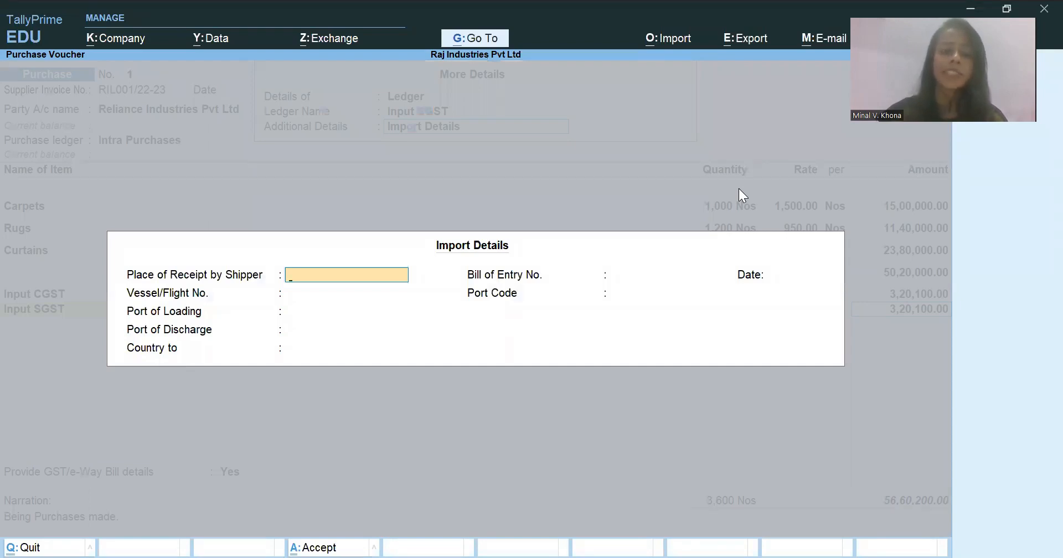
key("Return")
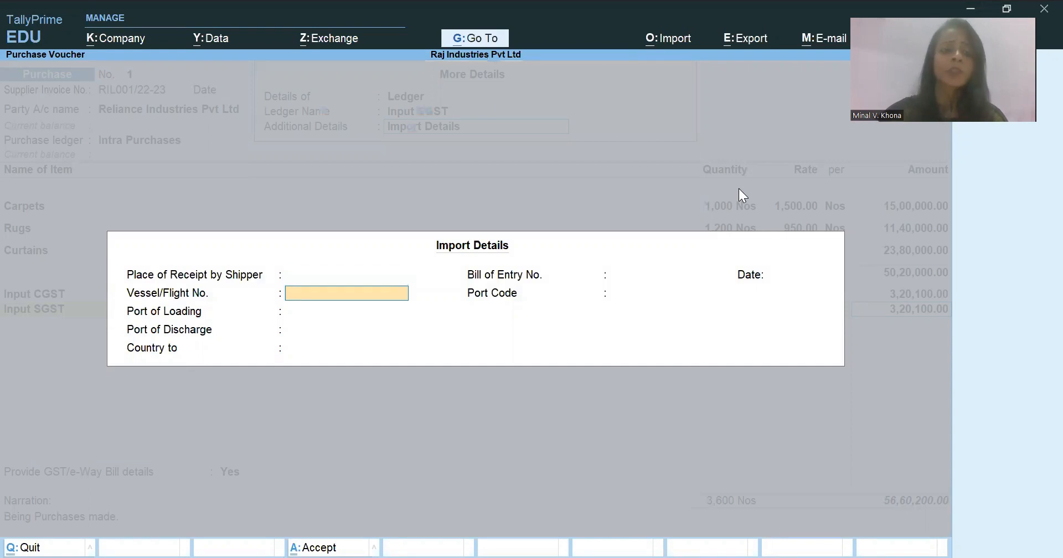
key("Return")
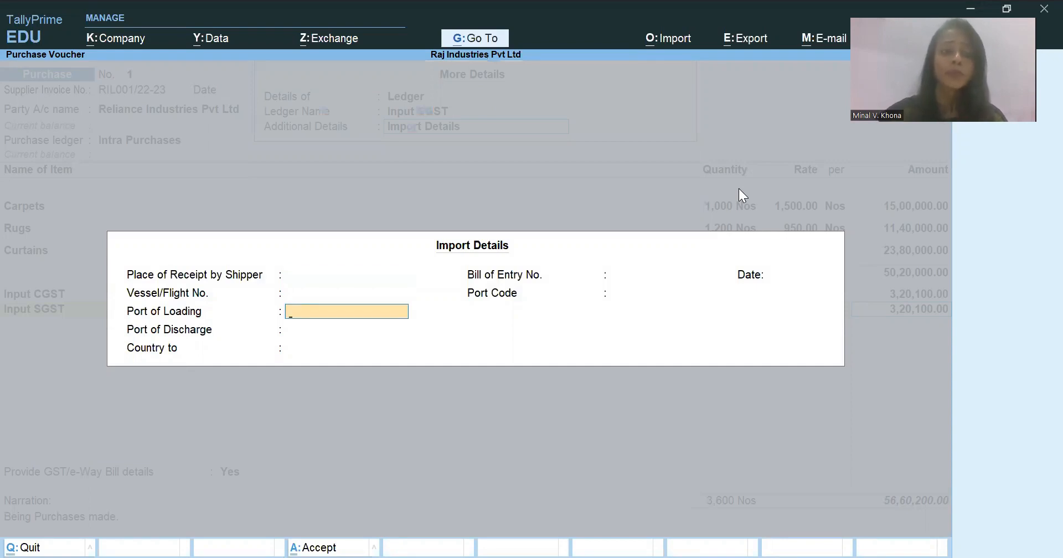
key("Return")
key("Return")
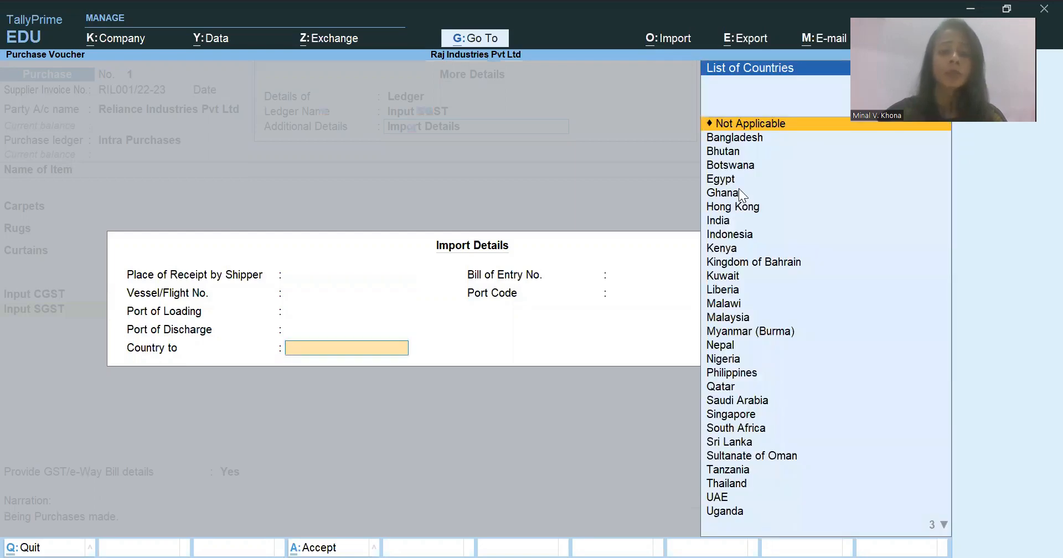
key("Escape")
key("y")
- Look through the default list of additional details, from Ledger Description to e-Way Bill Details
key("Down")
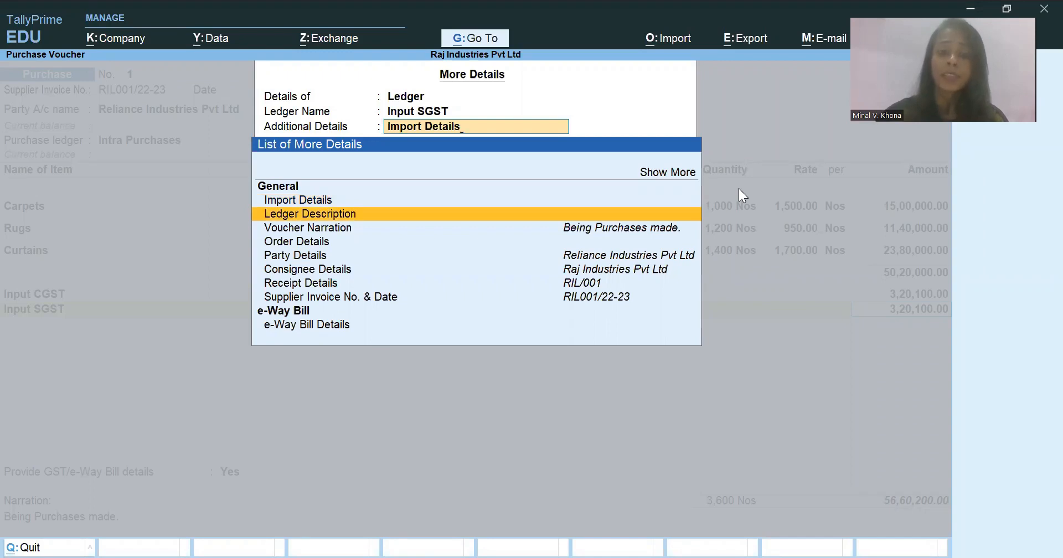
key("Down")
key("Down")
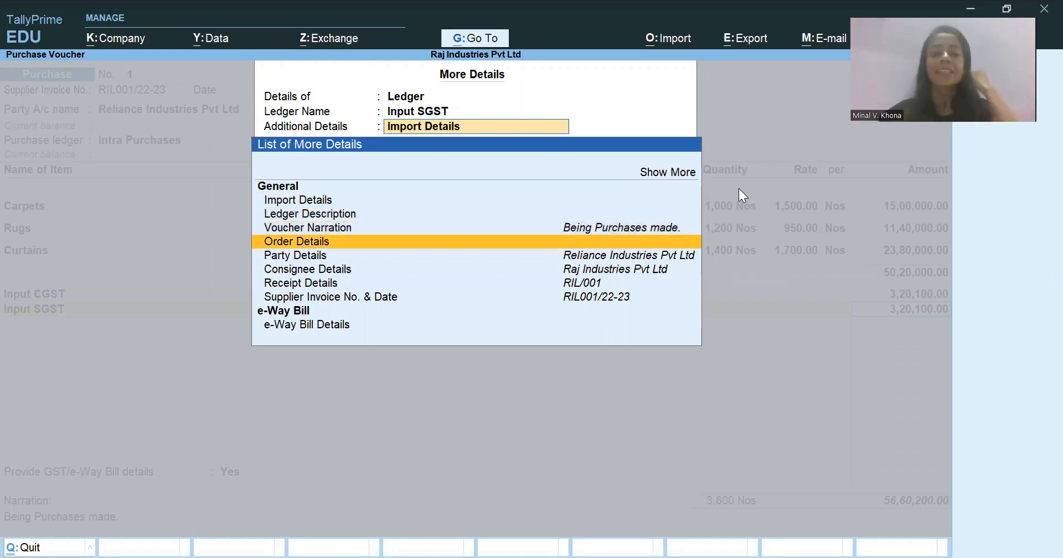
key("Down")
key("Down")
key("Down")
key("Down")
key("Down")
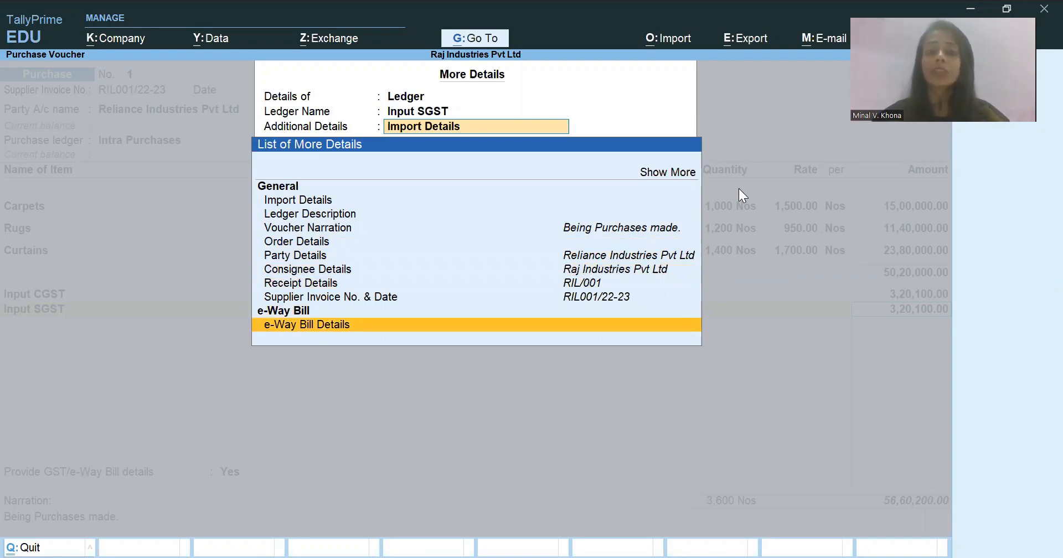
- Expand the additional details list to show more options, review them, and return to the purchase voucher
key("Up")
key("Up")
key("Up")
key("Up")
key("Up")
key("Up")
key("Up")
key("Up")
key("Up")
key("Up")
key("Up")
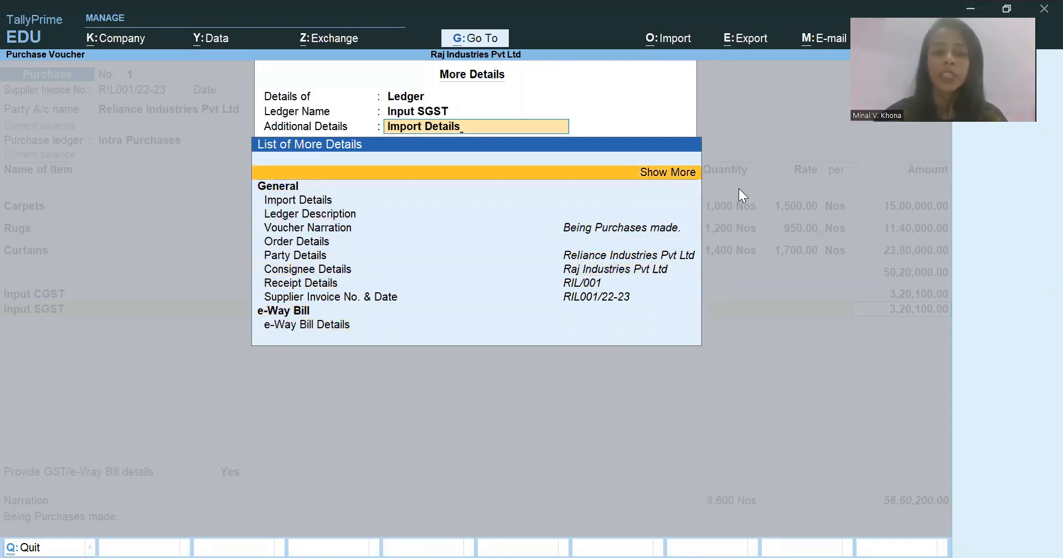
key("Return")
key("Down")
key("Down")
key("Down")
key("Down")
key("Down")
key("Down")
key("Down")
key("Down")
key("Down")
key("Down")
key("Down")
key("Down")
key("Down")
key("Down")
key("Down")
key("Down")
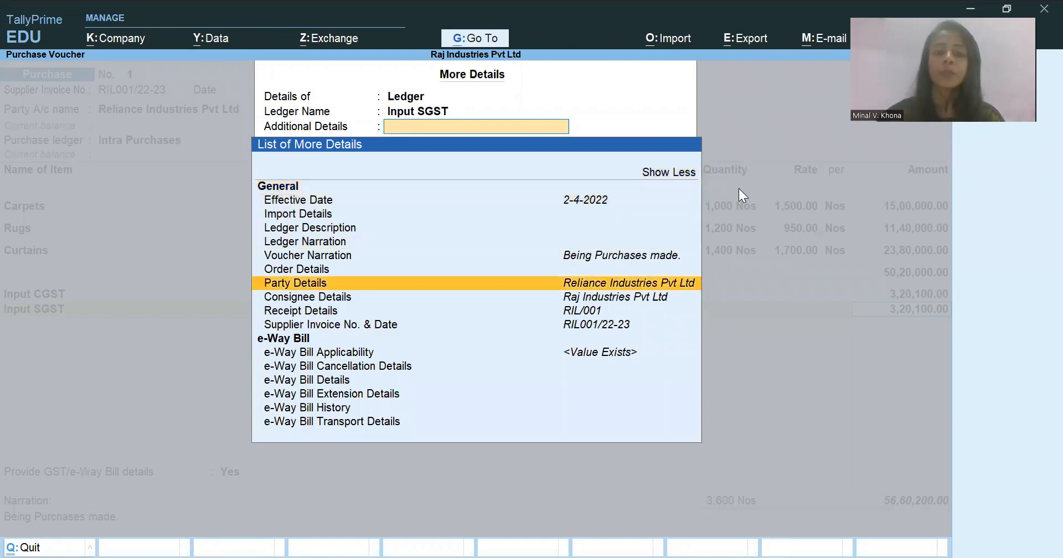
key("Up")
key("Up")
key("Up")
key("Up")
key("Up")
key("Up")
key("Up")
key("Up")
key("Up")
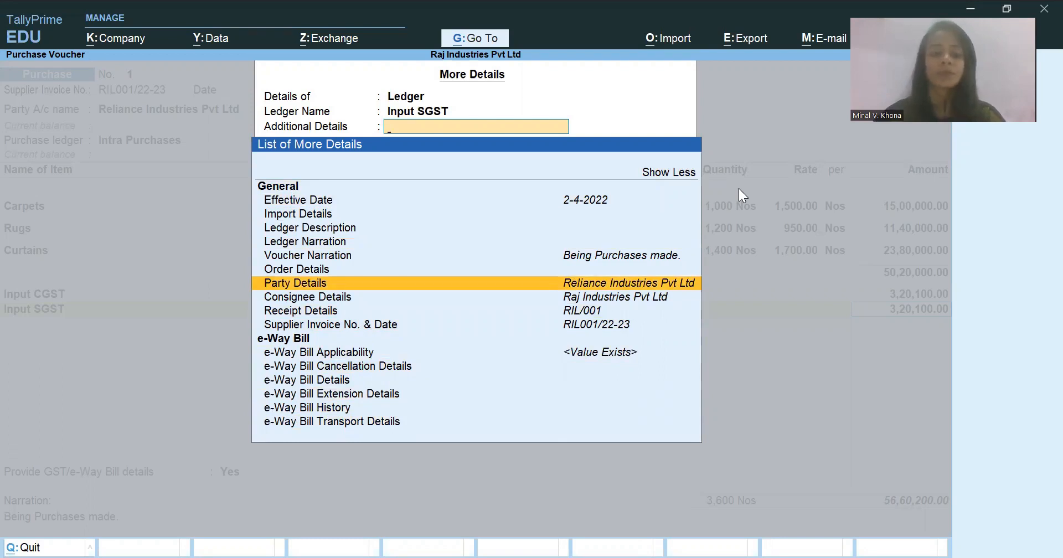
key("Escape")
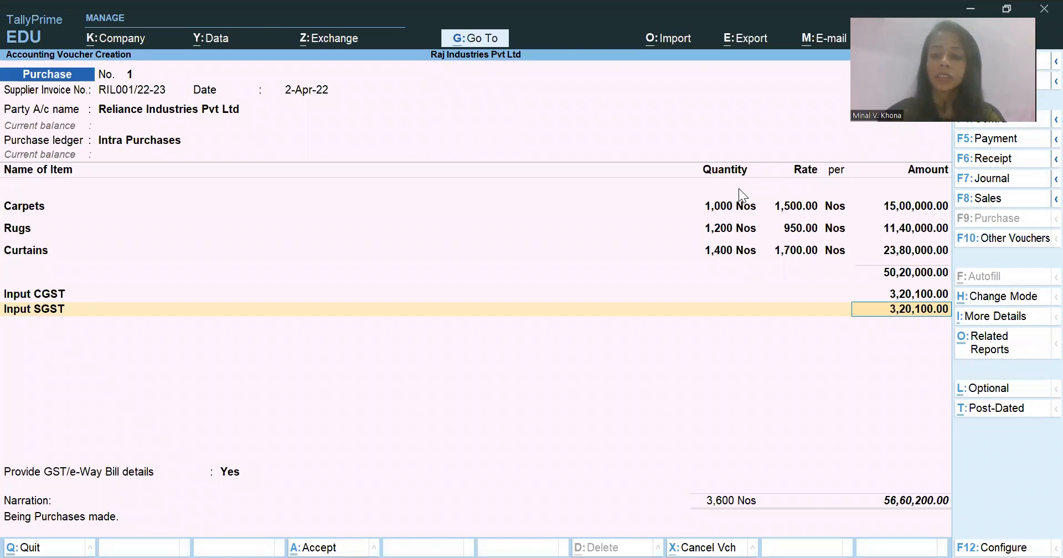
- Keep GST/e-Way Bill details set to Yes and open the additional details for the taxable purchase
key("Return")
key("Return")
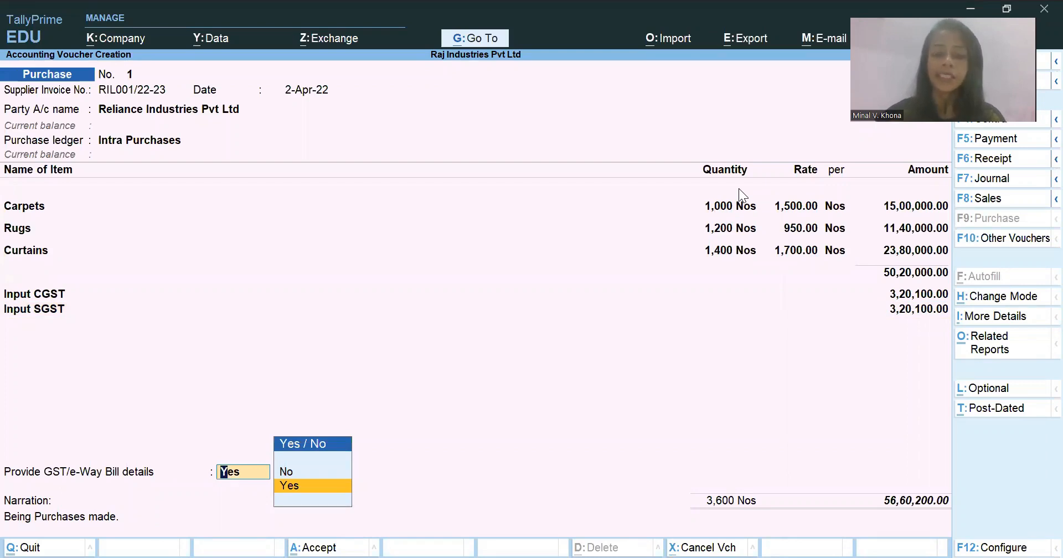
key("Return")
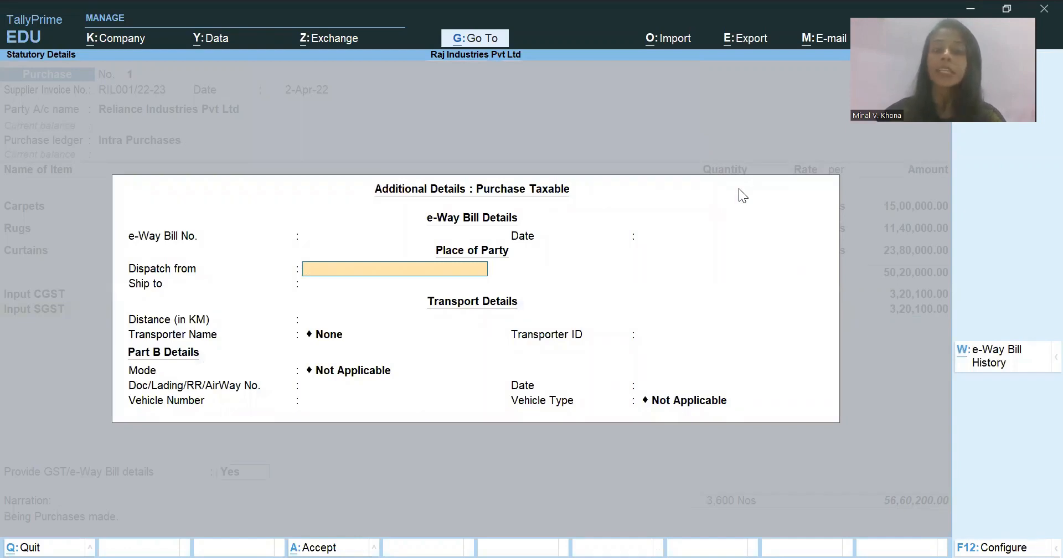
- Try 28192929 as the e-Way Bill number, and clear the entry
key("BackSpace")
key("BackSpace")
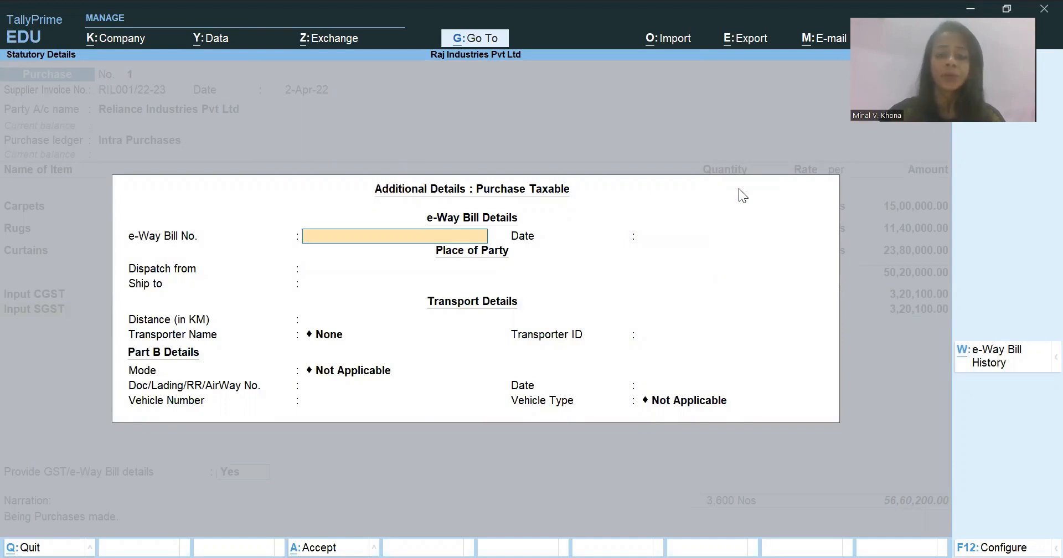
type("28")
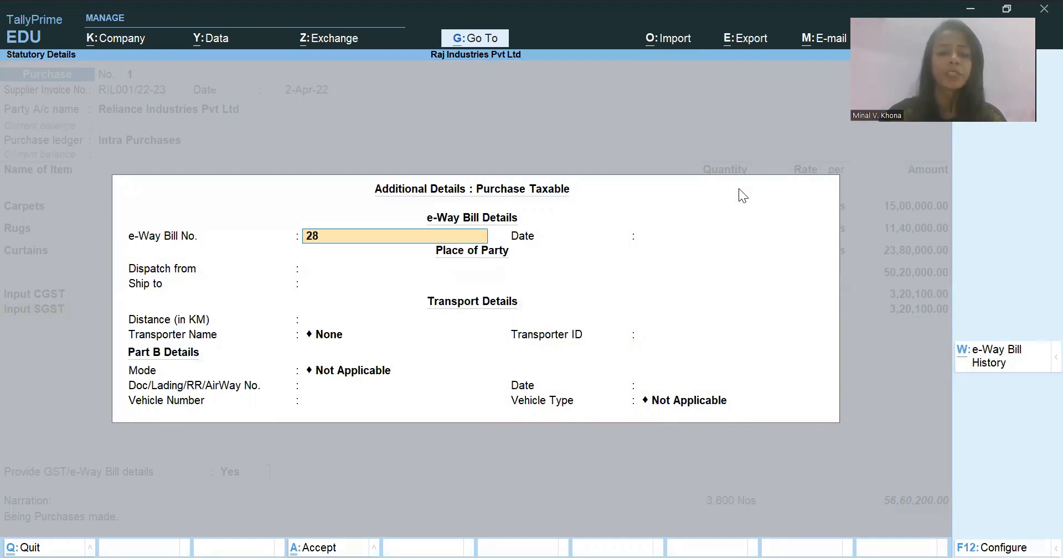
type("192929")
key("Return")
key("Escape")
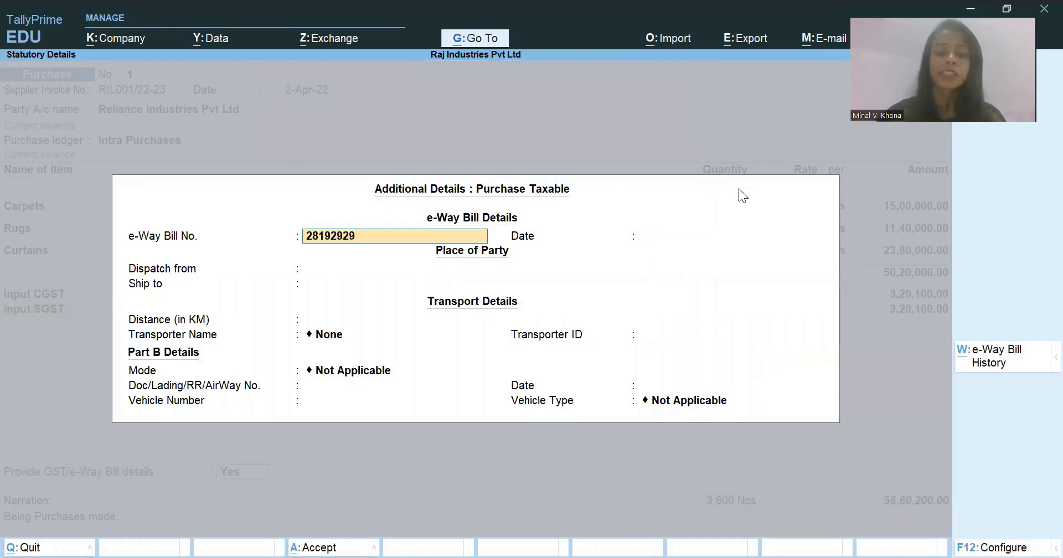
key("BackSpace")
key("BackSpace")
key("BackSpace")
key("BackSpace")
key("BackSpace")
key("BackSpace")
key("BackSpace")
key("BackSpace")
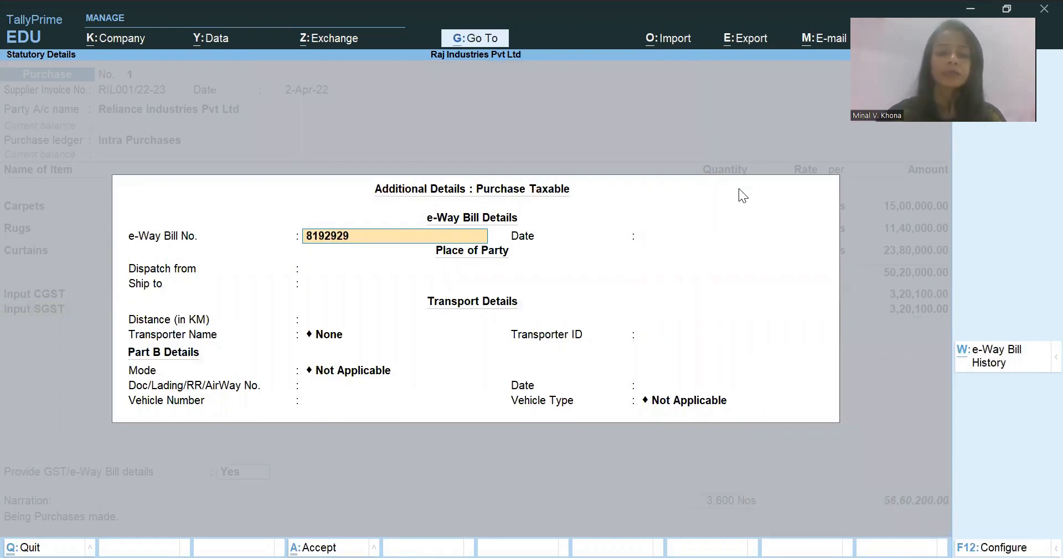
key("Return")
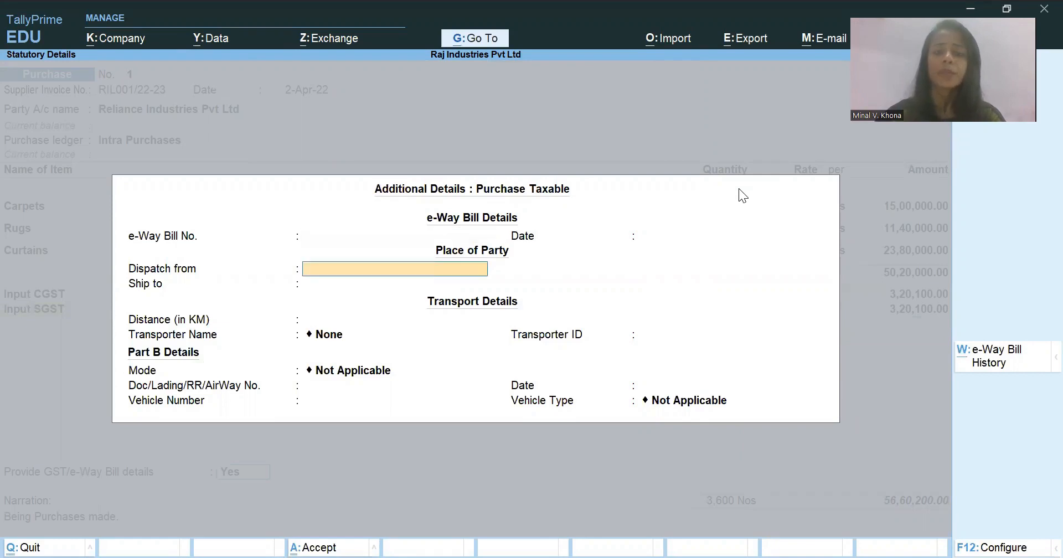
- Set the e-Way Bill date to 2-Apr-22, leave the dispatch, ship-to and distance fields blank, and keep the transporter as None
key("BackSpace")
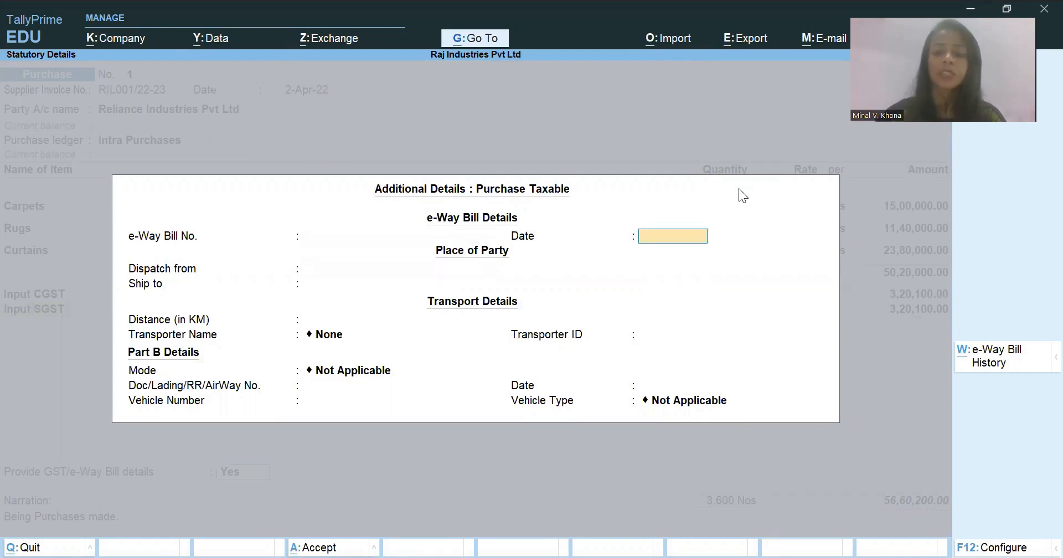
type("2")
key("Return")
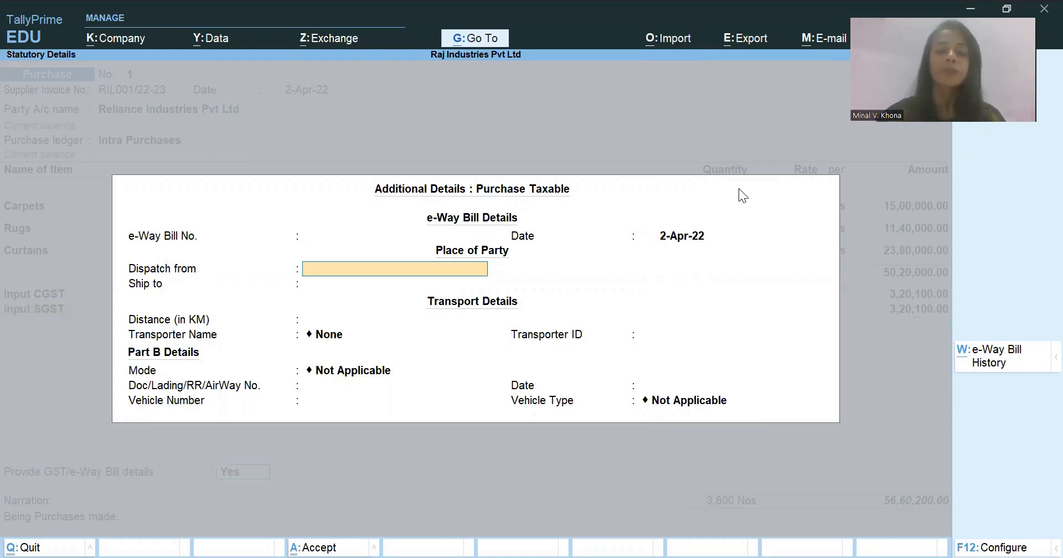
key("Return")
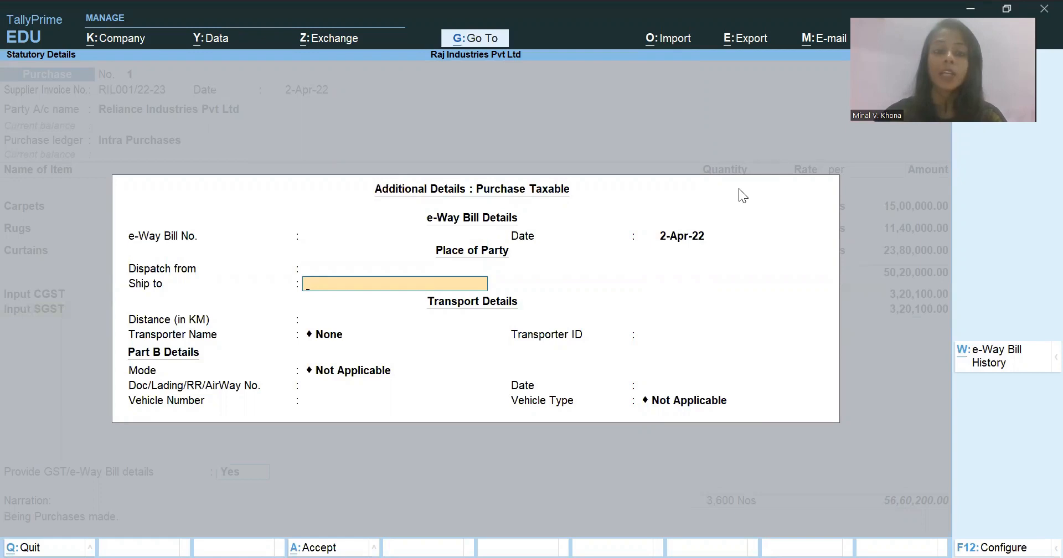
key("Return")
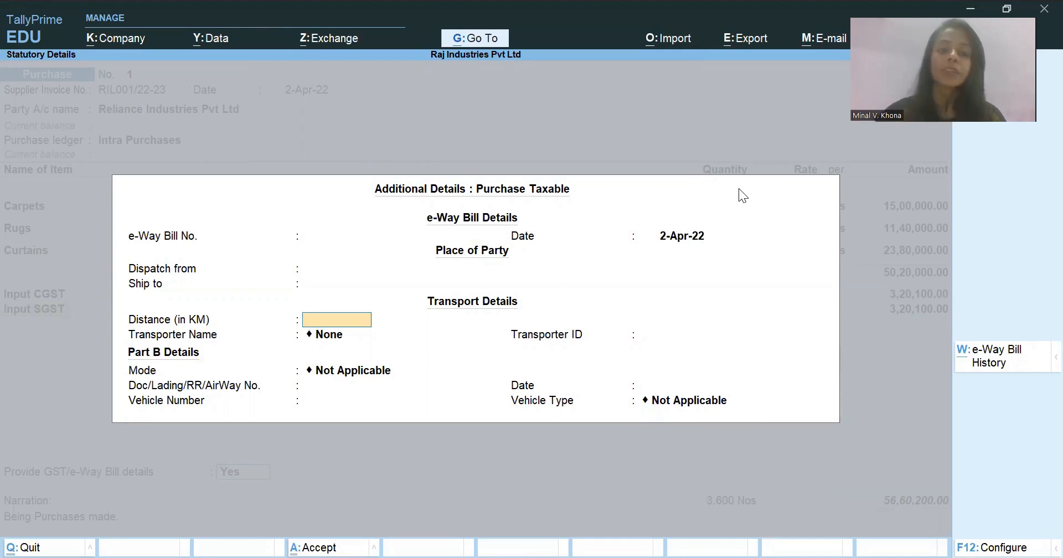
key("Return")
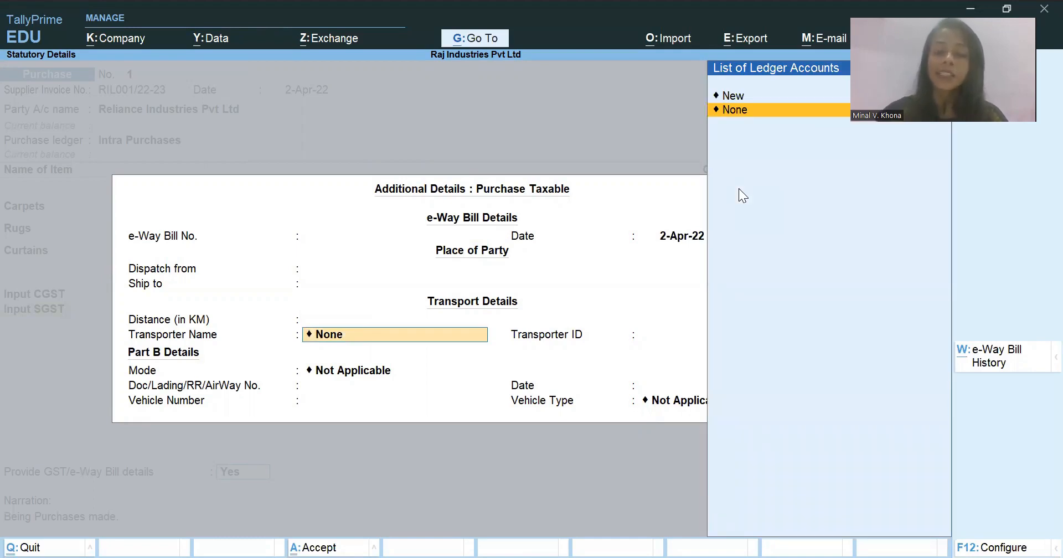
key("Return")
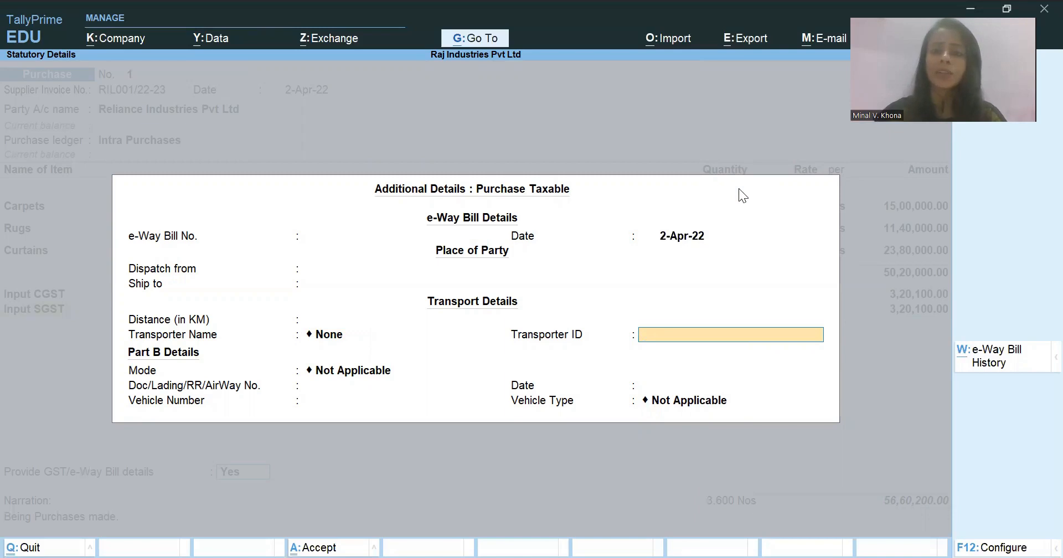
- Leave the transporter ID blank, review the available transport modes, keep Not Applicable, and return to the voucher
key("Return")
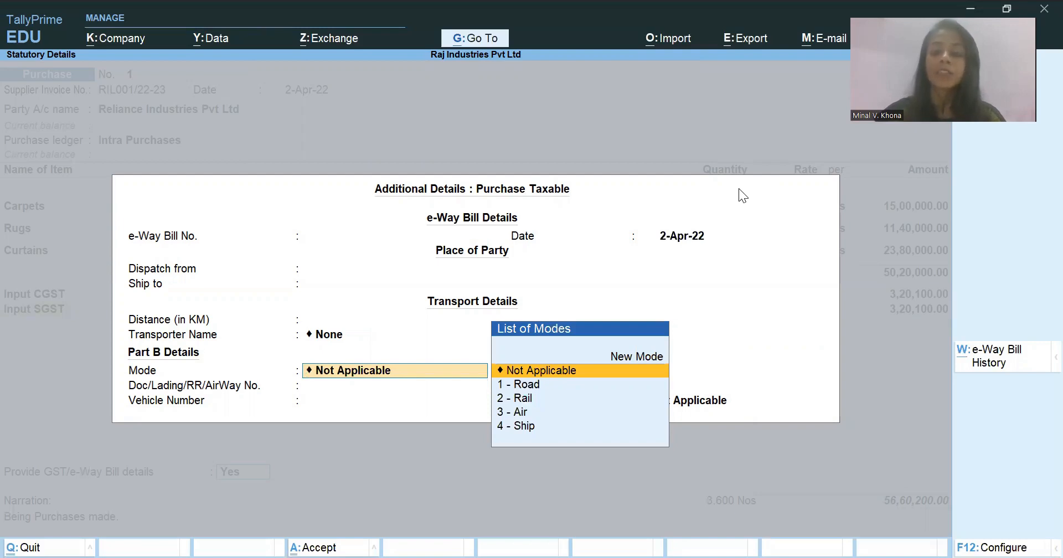
key("Down")
key("Down")
key("Down")
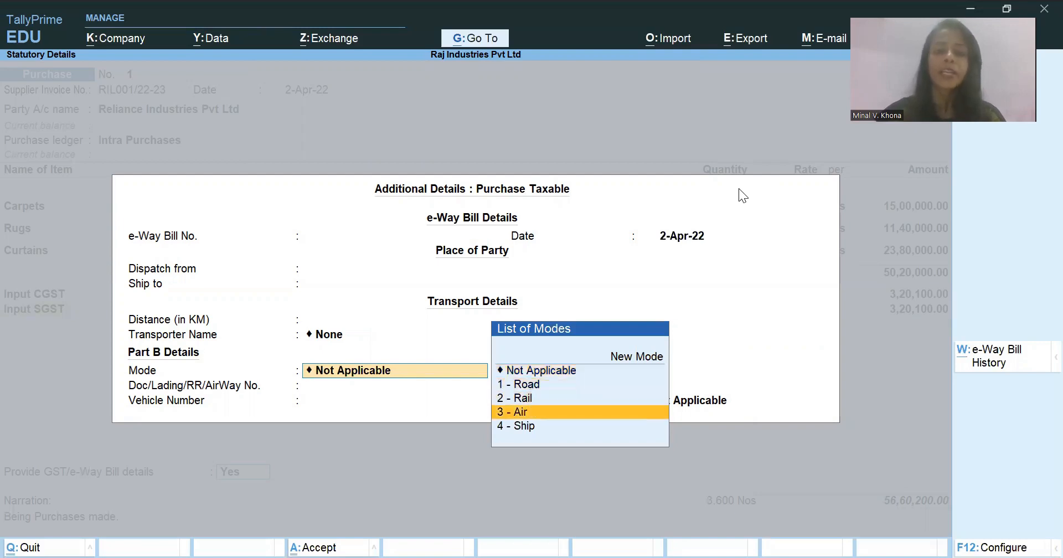
key("Down")
key("Up")
key("Up")
key("Up")
key("Up")
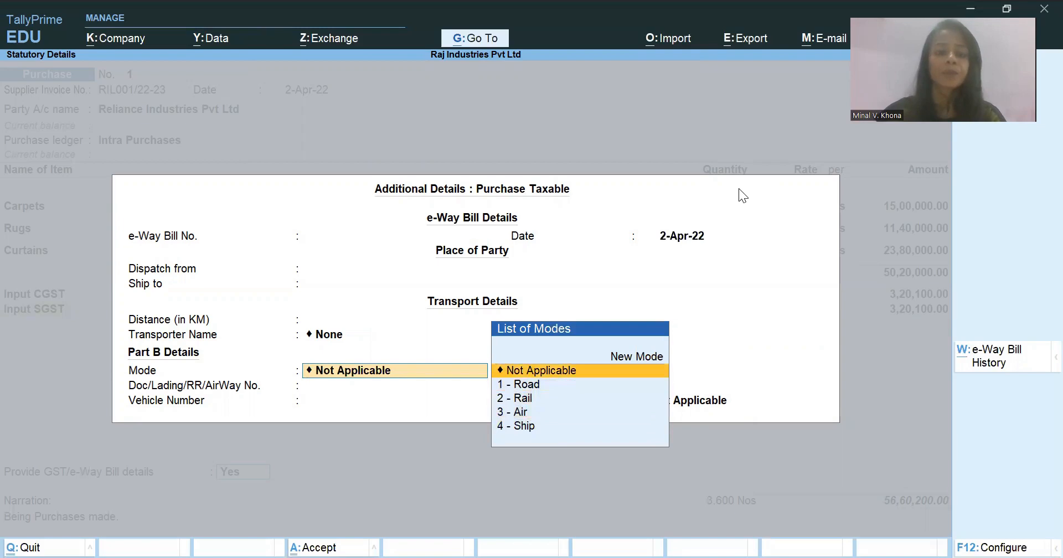
key("Return")
- Accept the additional details for the taxable purchase with the e-Way Bill number blank, and continue to the supplier's bill-wise details
key("Return")
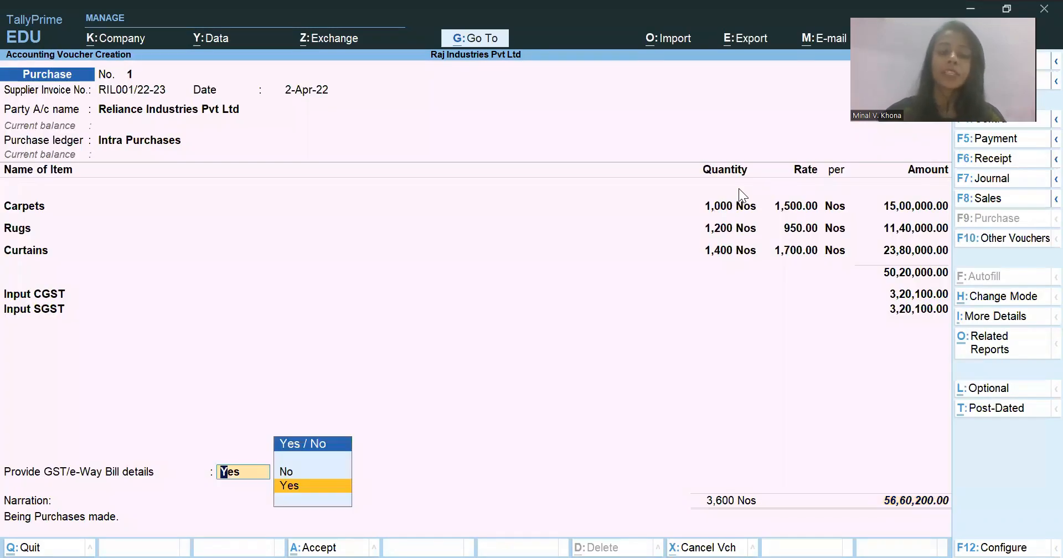
key("Return")
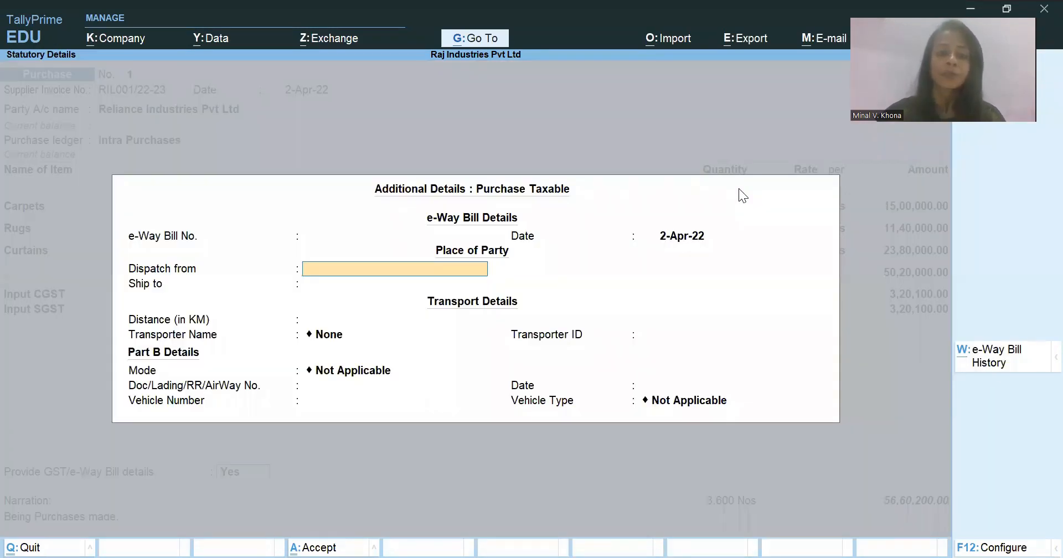
key("ctrl+a")
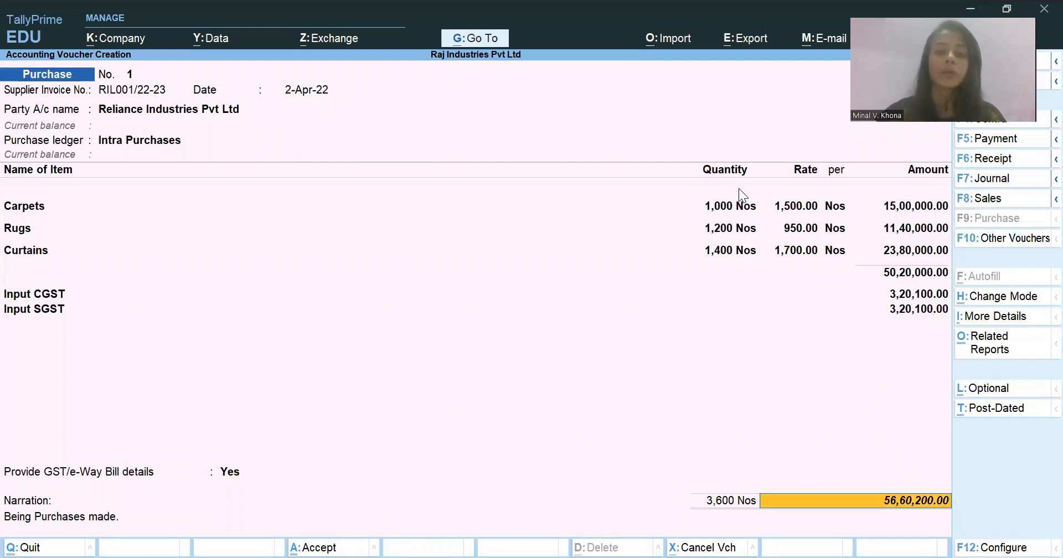
key("Return")
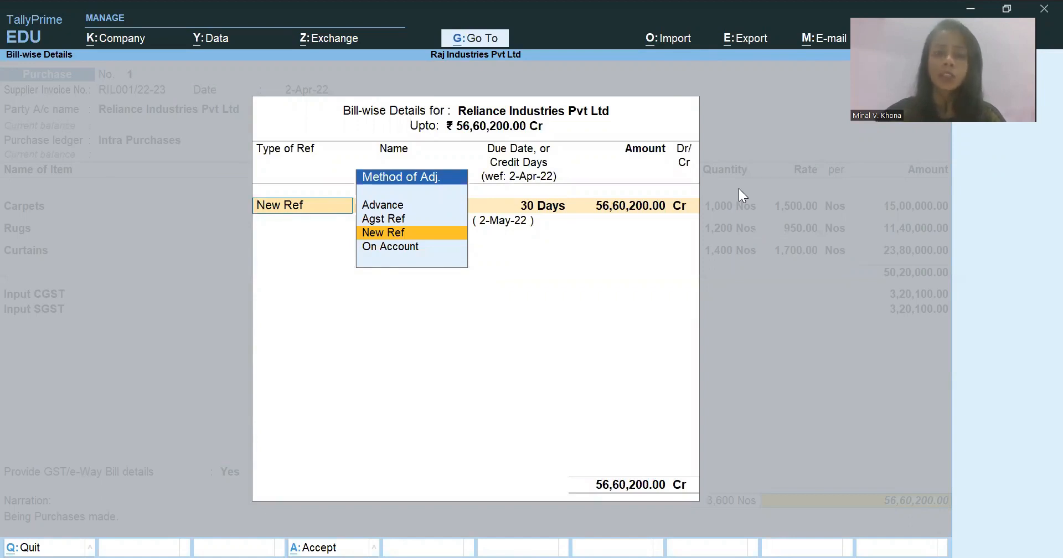
- Review the bill adjustment methods for Reliance Industries Pvt Ltd and keep New Ref as the type of reference
key("Down")
key("Up")
key("Up")
key("Up")
key("Down")
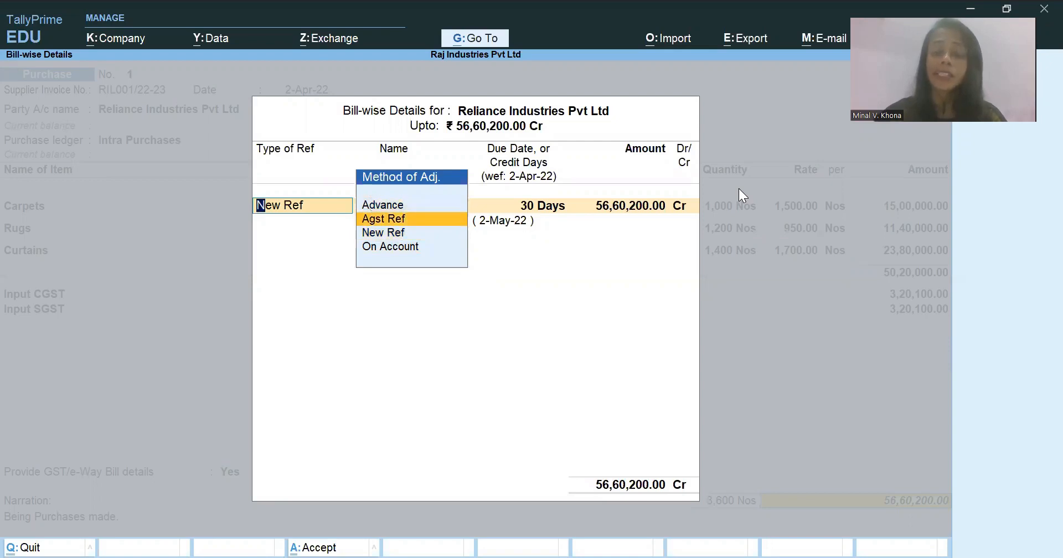
key("Down")
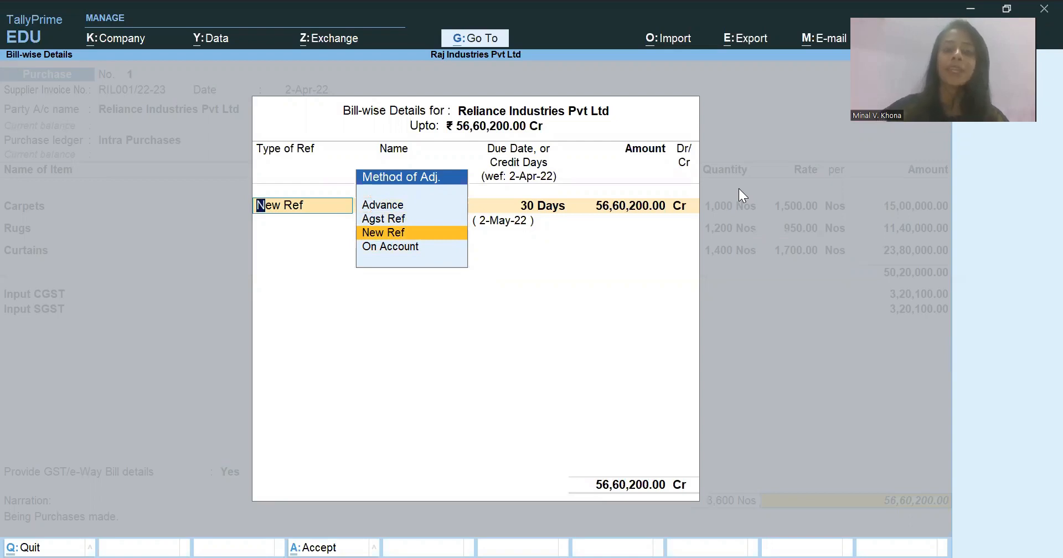
key("Up")
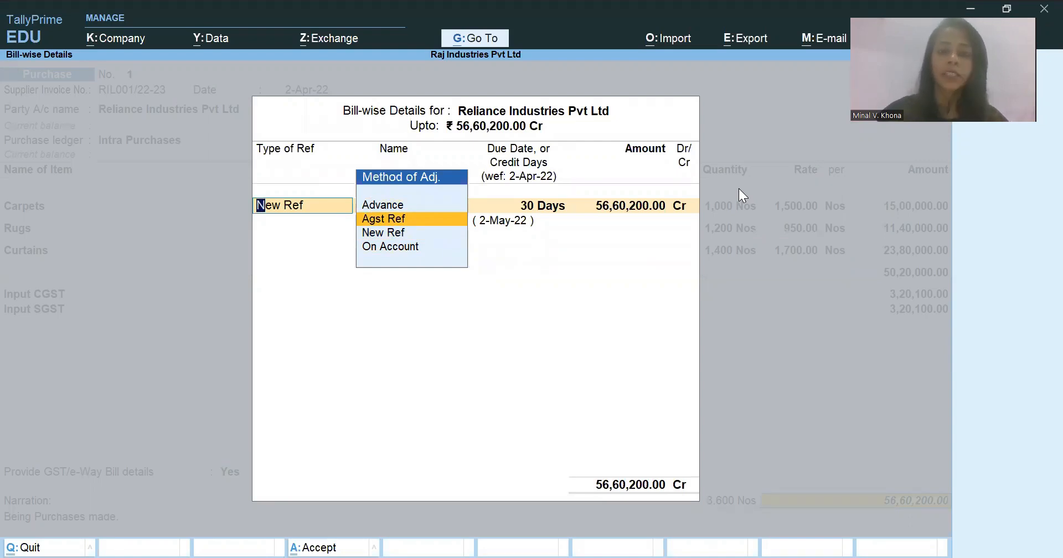
key("Down")
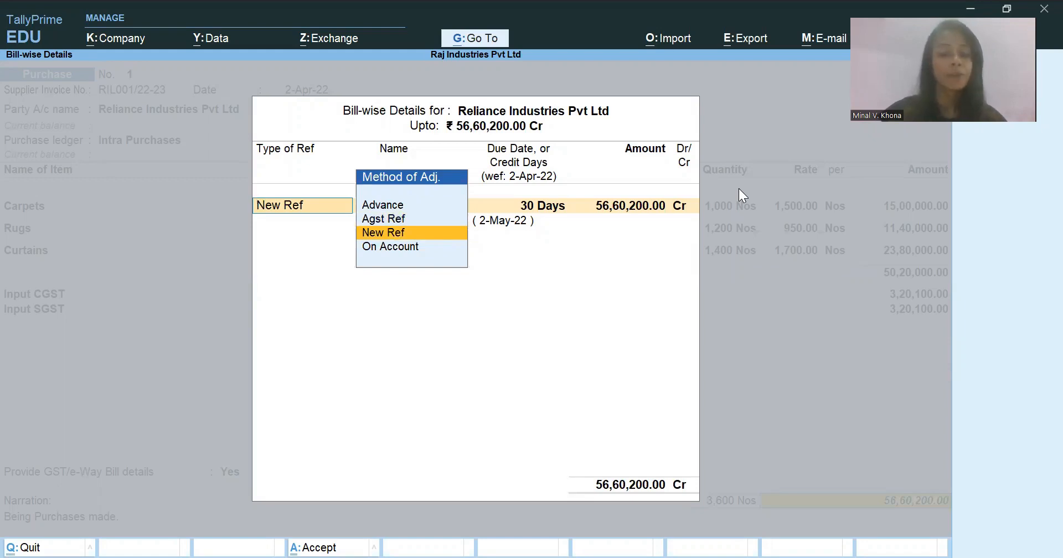
key("Return")
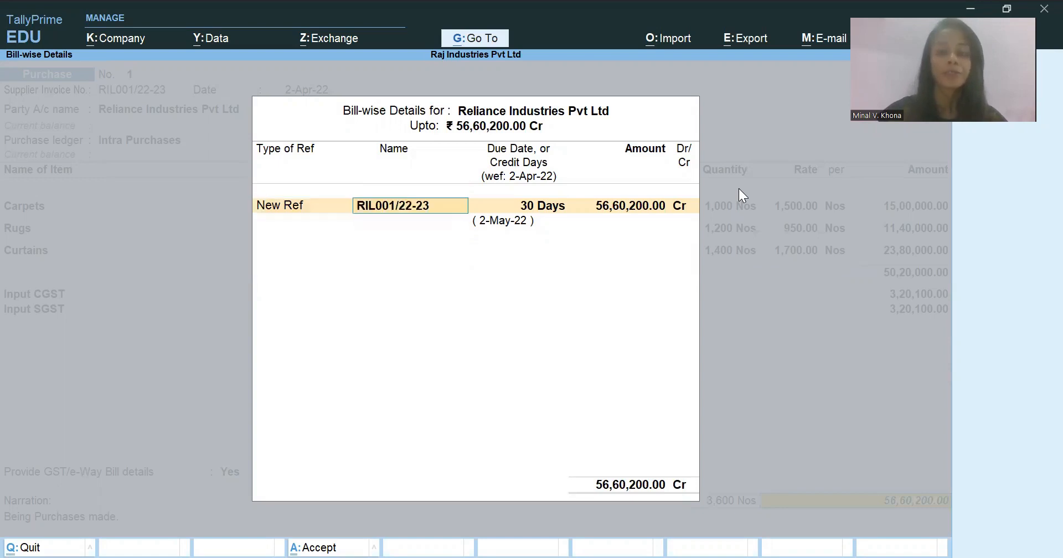
- Keep bill reference RIL001/22-23 with 30 days' credit for the full credit amount, and save the purchase voucher with its narration
key("Return")
key("Return")
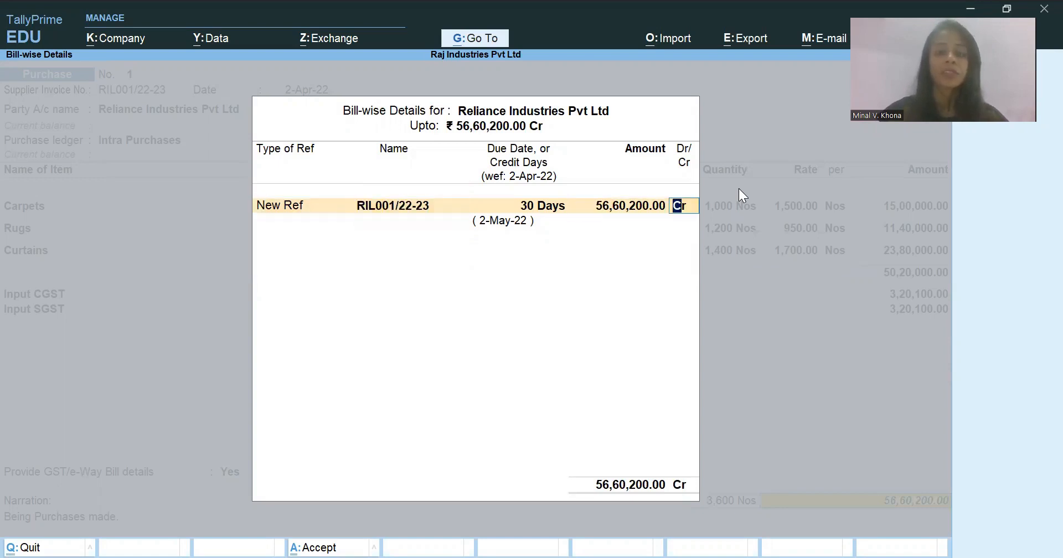
key("Return")
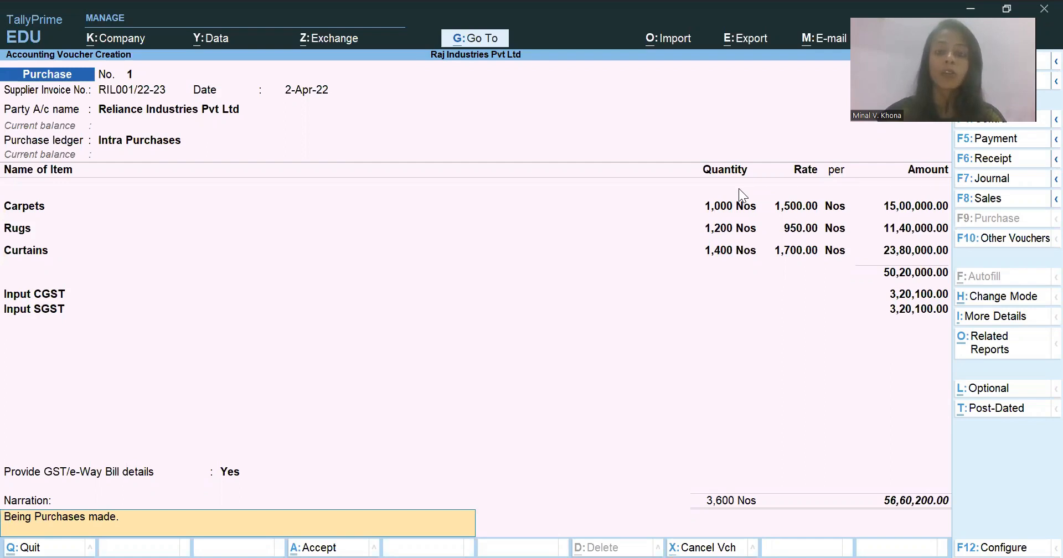
key("Return")
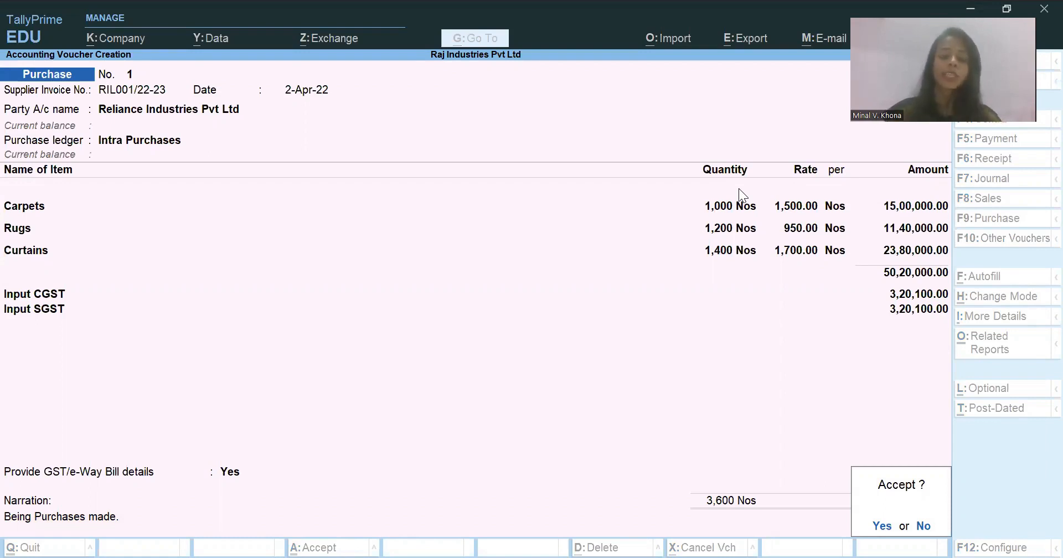
key("Return")
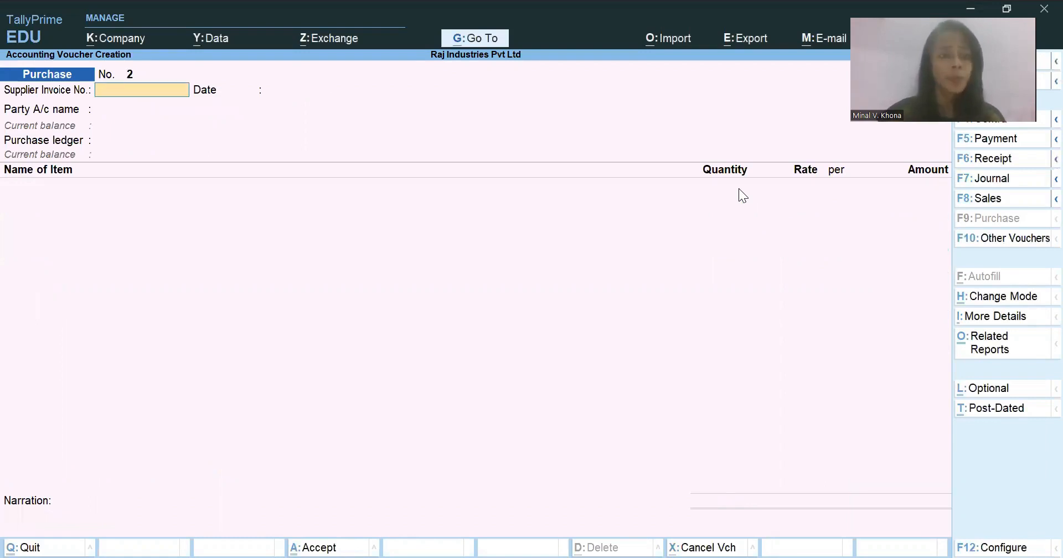
- Switch to the Excel case study, examine the items, quantities and rates purchased from Anupam Enterprises, and return to TallyPrime
key("alt")
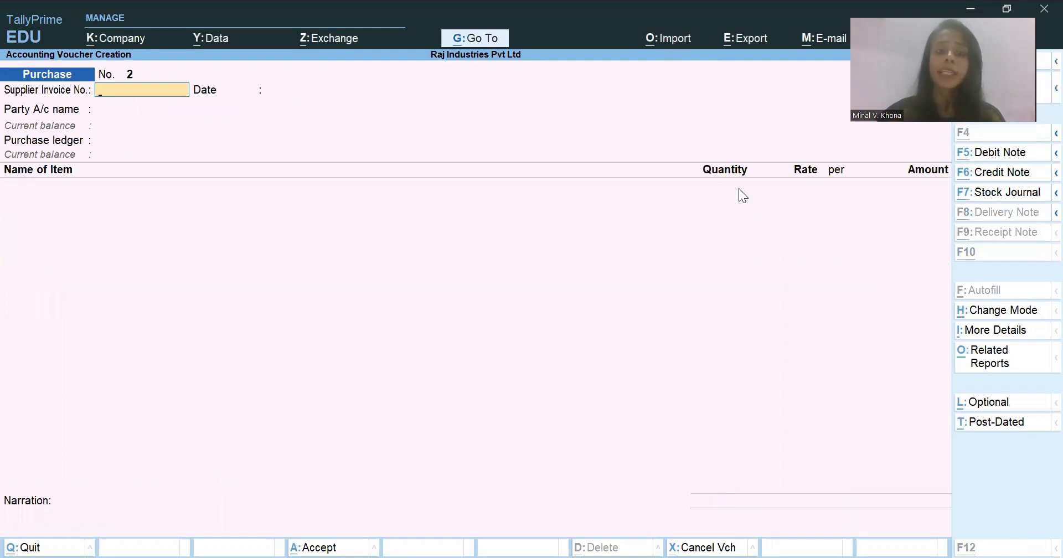
key("alt+Tab")
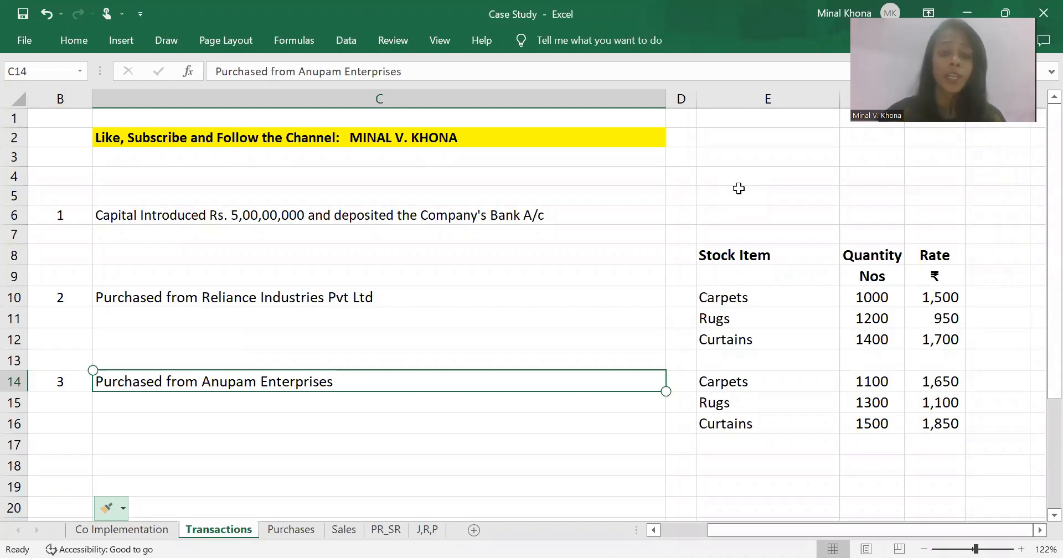
key("Right")
key("Right")
key("Down")
key("Down")
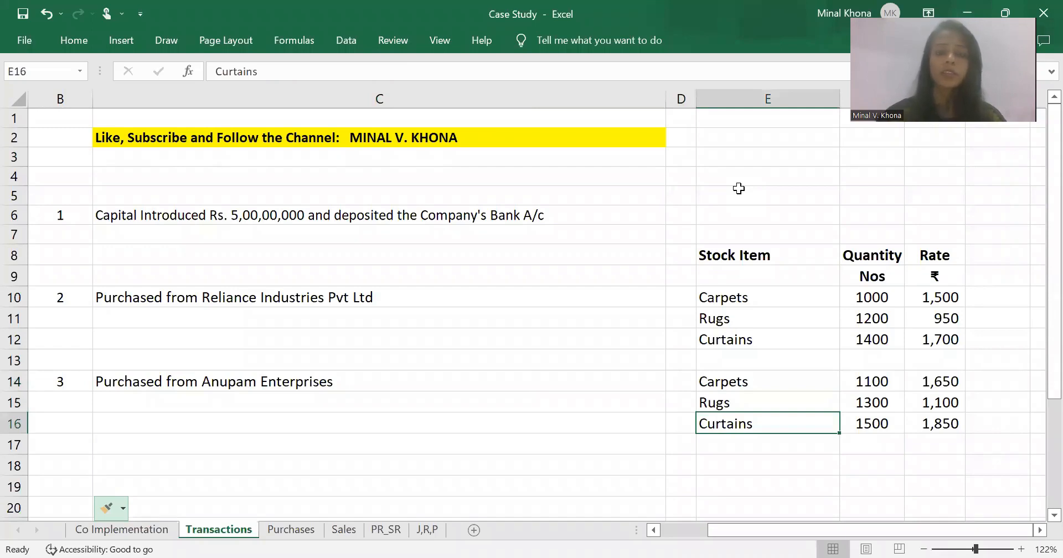
key("alt+Tab")
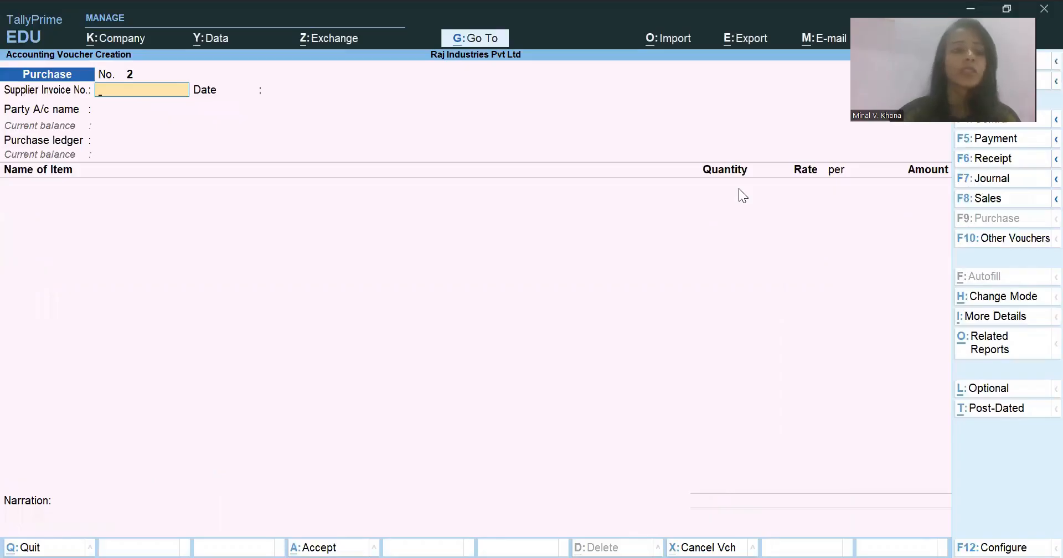
- Date the new purchase voucher 2-Apr-22 and enter supplier invoice number AP001/22-23 with the same invoice date
key("F2")
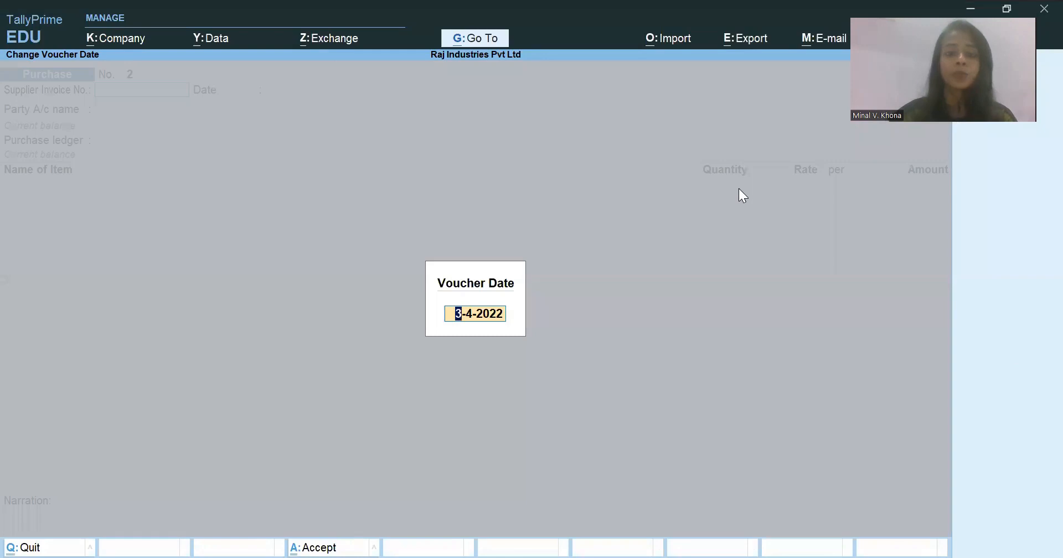
key("BackSpace")
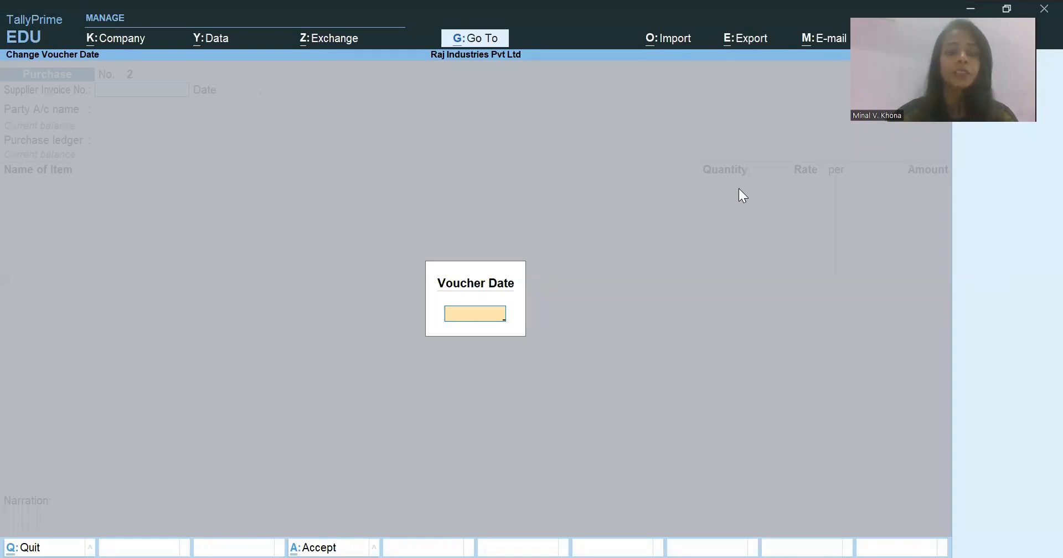
key("Return")
type("A")
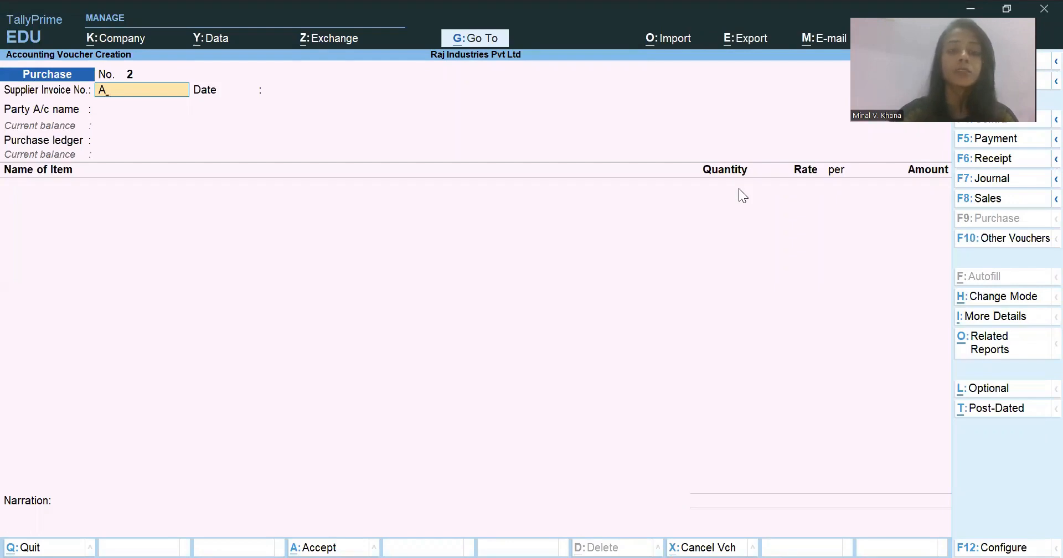
type("P001/22-23")
key("Return")
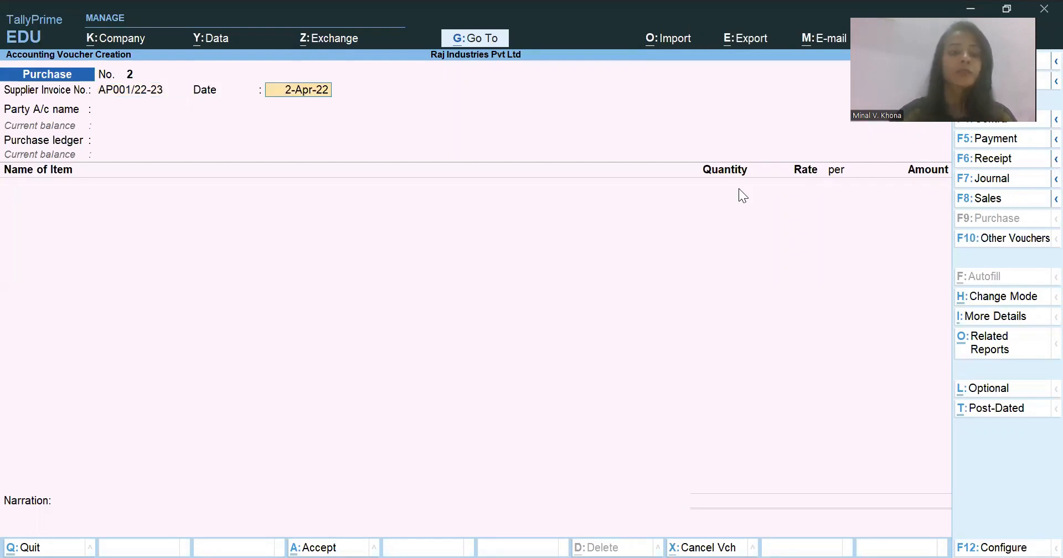
key("Return")
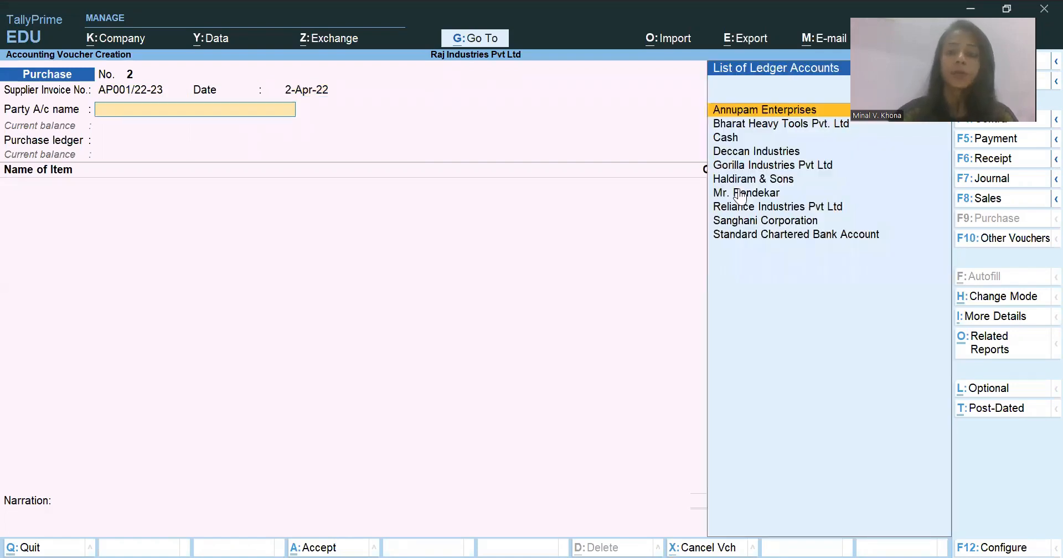
- Choose Annupam Enterprises as the party with blank receipt details and Haryana as state, and use the Inter Purchases ledger
key("Return")
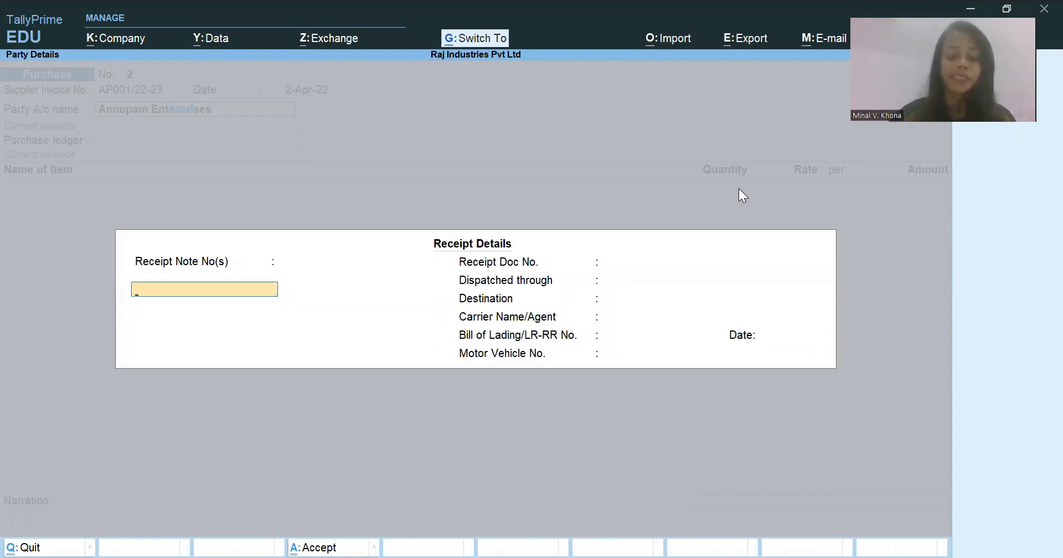
key("ctrl+a")
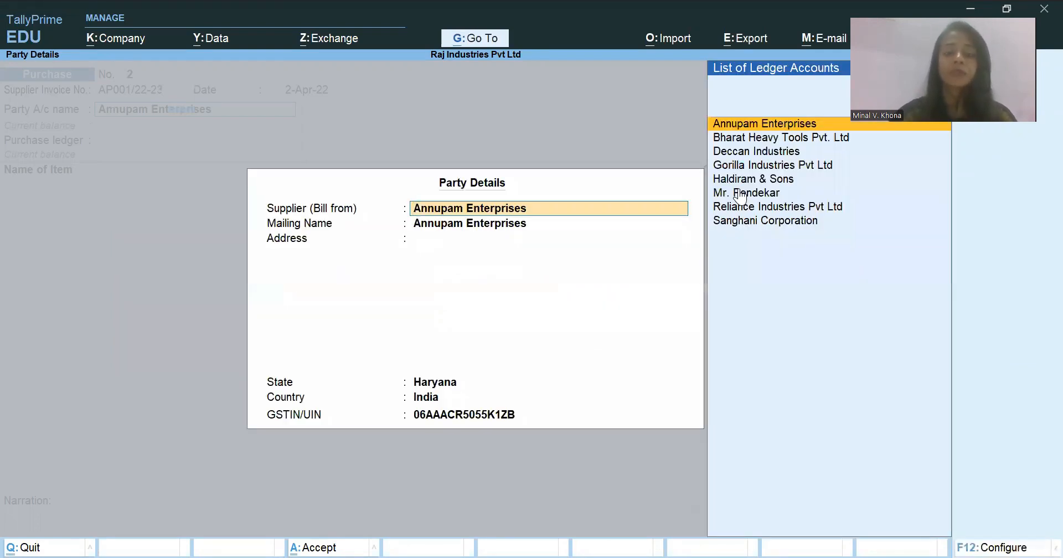
key("Return")
key("Return")
key("Return")
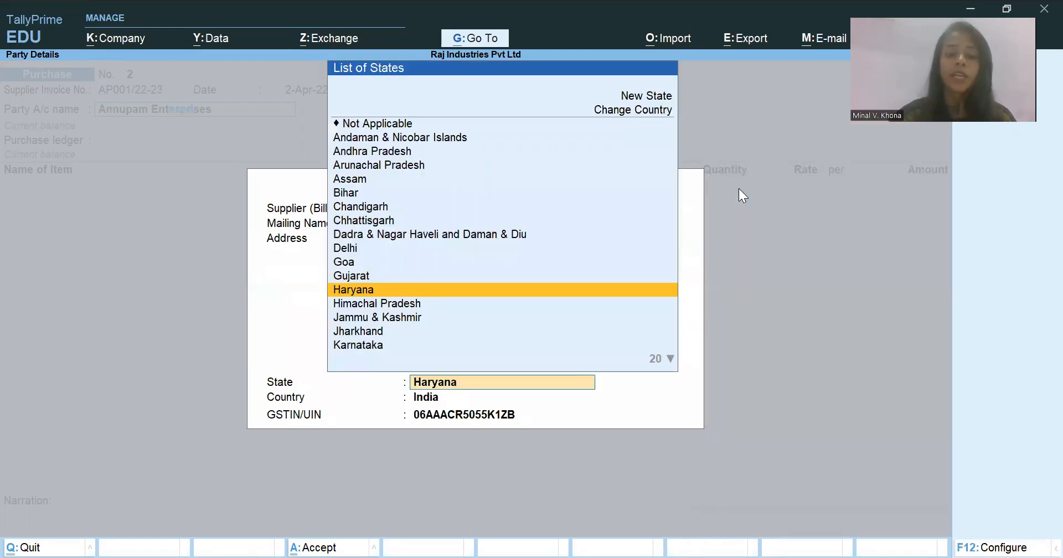
key("Return")
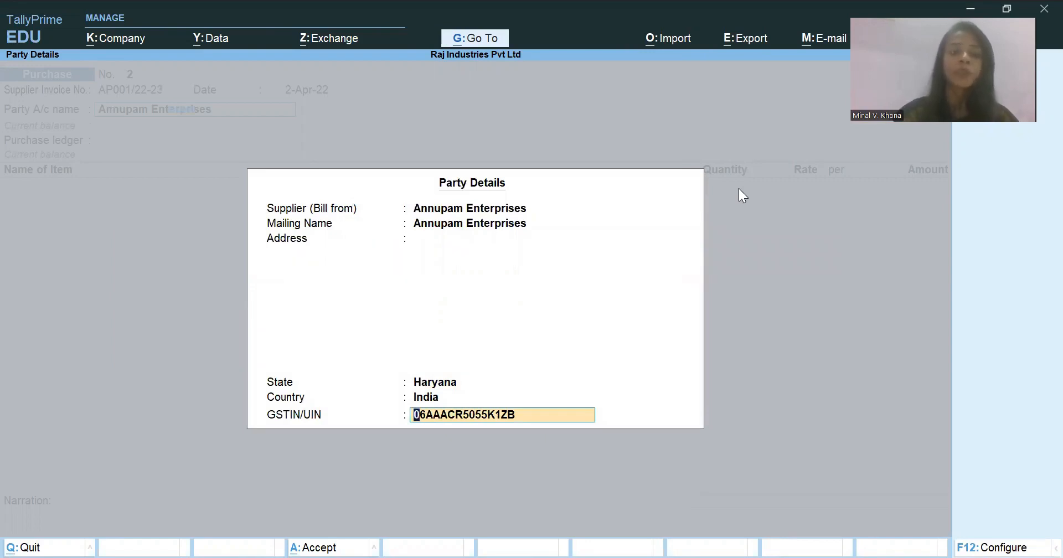
key("Return")
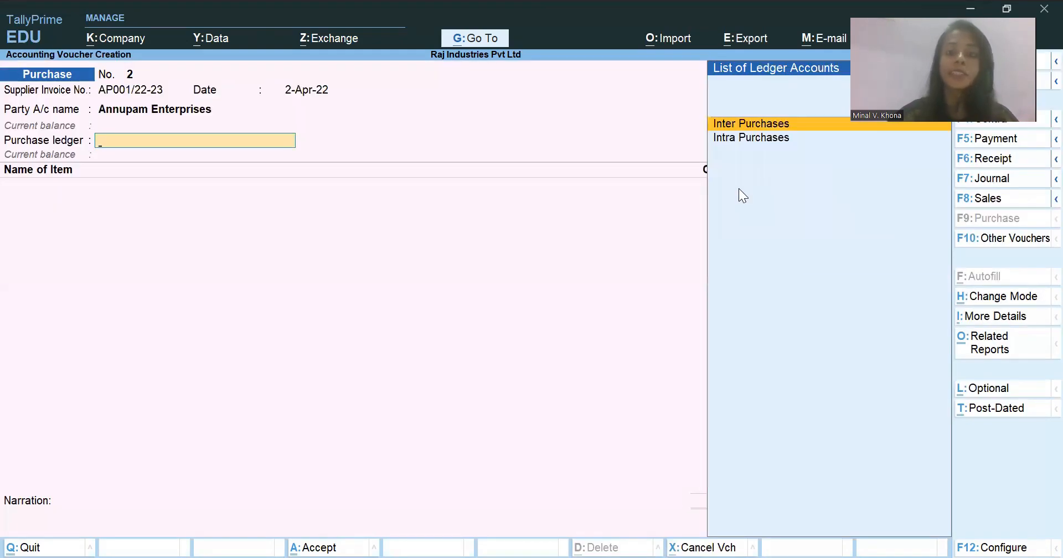
key("Return")
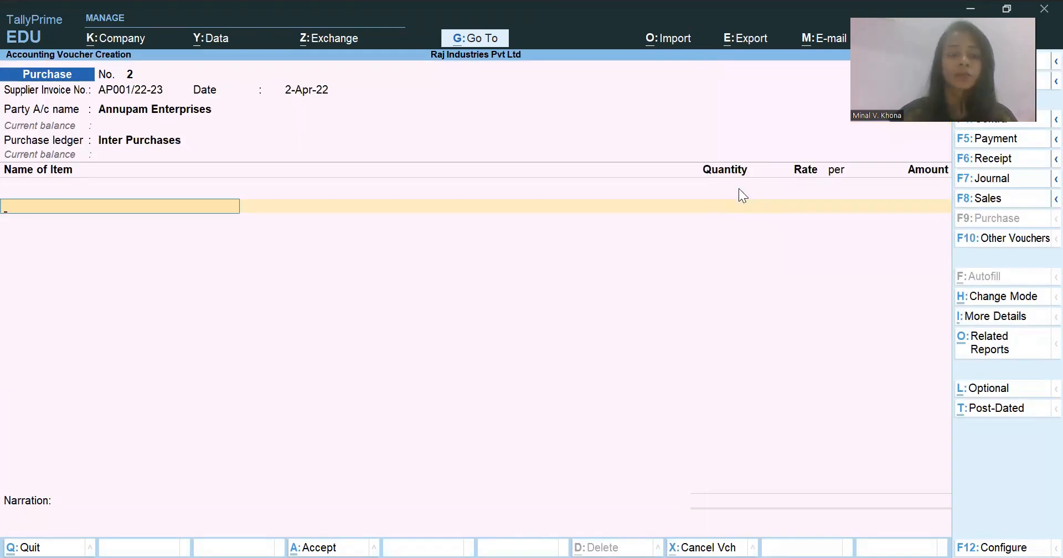
- Add Carpets as the first item, with a quantity of 1,100 Nos at a rate of 1,650, checking the Excel case study for the values
key("ctrl")
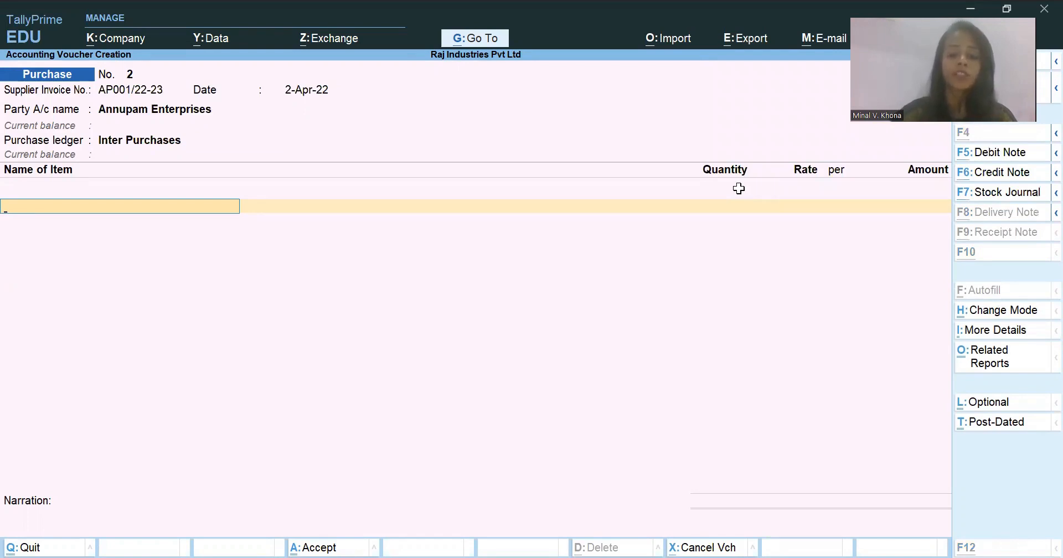
key("Return")
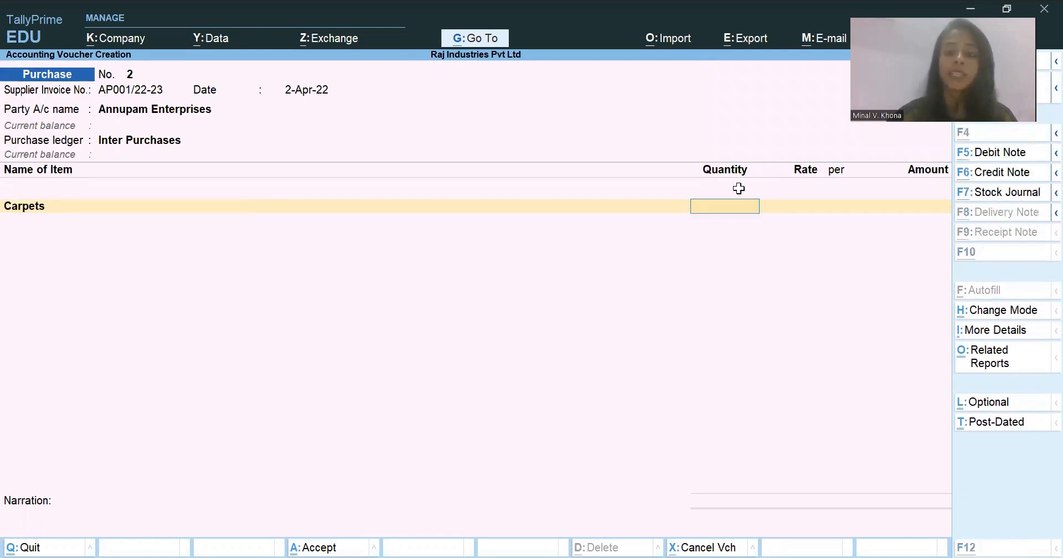
type("1100")
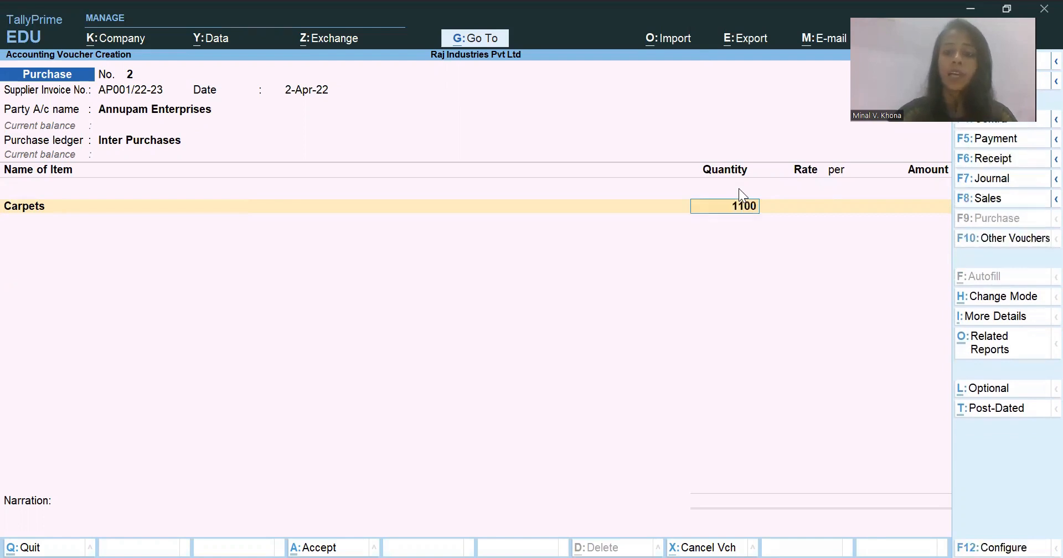
key("Return")
key("ctrl")
key("alt+Tab")
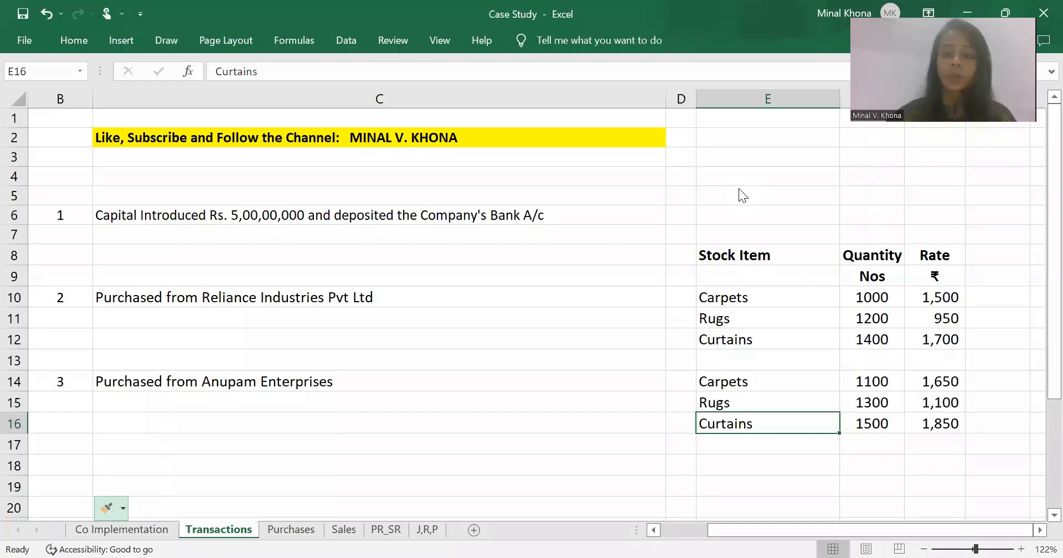
key("alt+Tab")
type("1650")
key("Return")
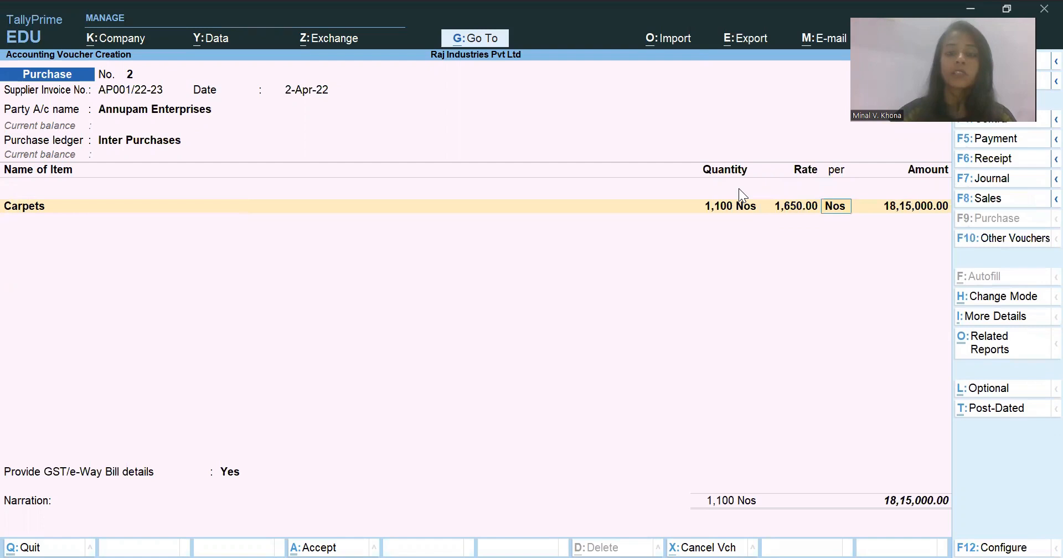
key("Return")
- Add Rugs as the second item, with a quantity of 1,300 Nos at a rate of 1,100, checking the Excel case study for the values
type("Ru")
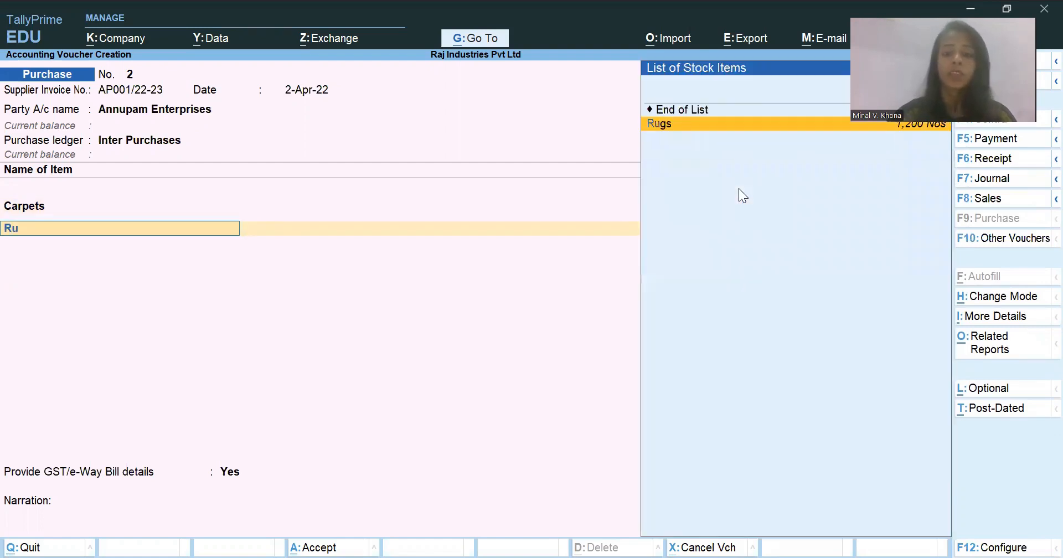
key("Return")
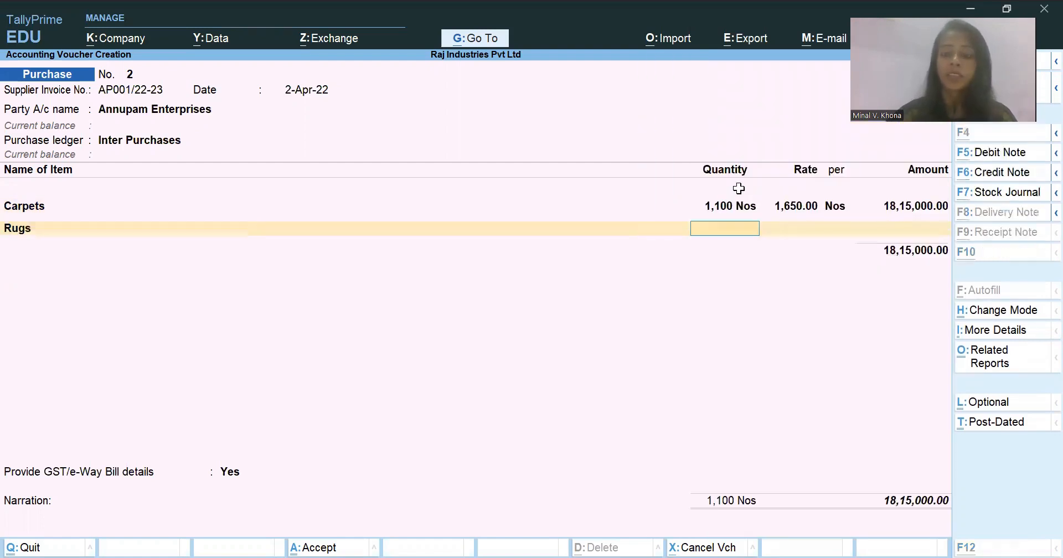
key("alt+Tab")
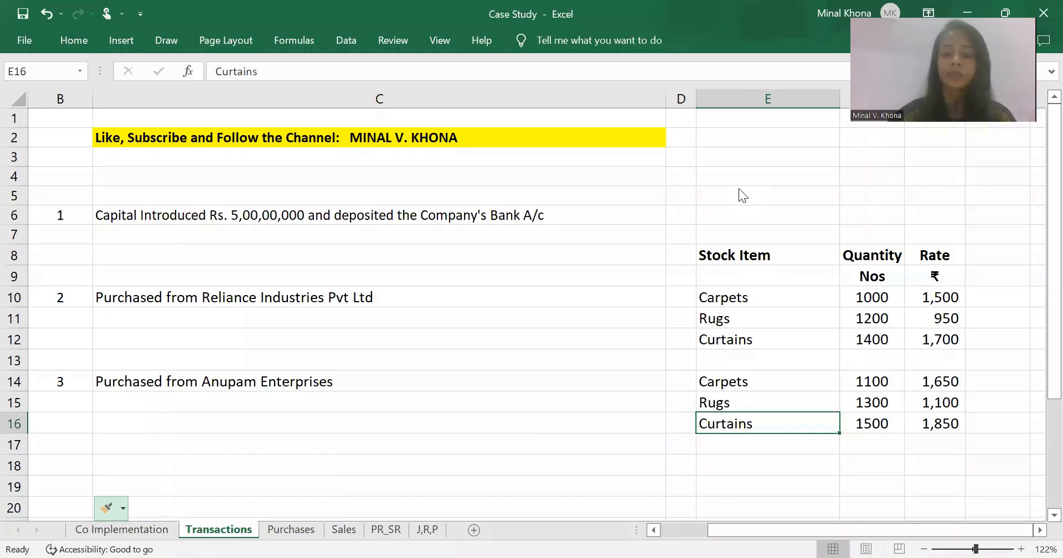
key("alt+Tab")
type("1100")
key("Return")
key("Return")
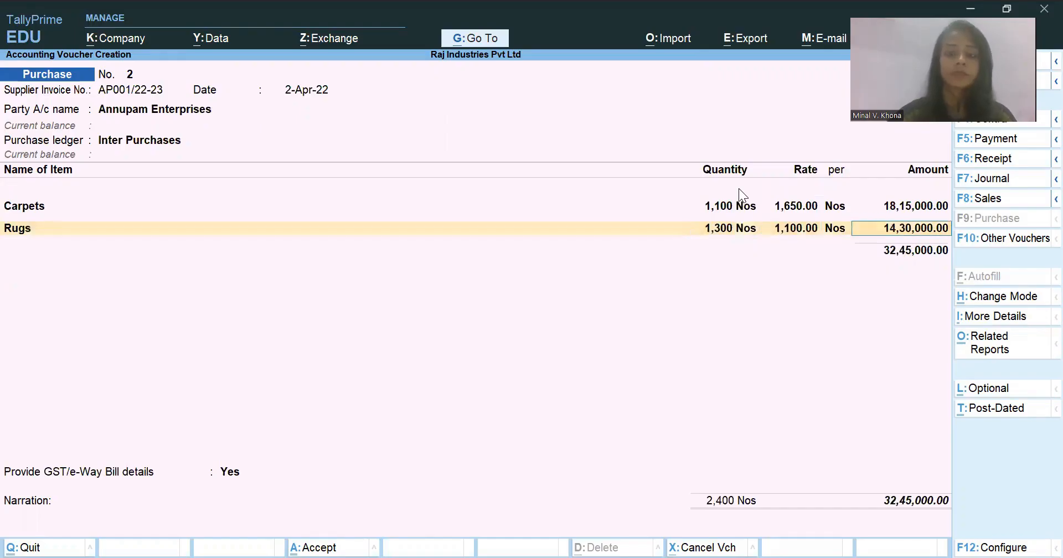
- Add Curtains as the third item, with a quantity of 1,500 Nos at a rate of 1,850
key("Return")
type("Cu")
key("Return")
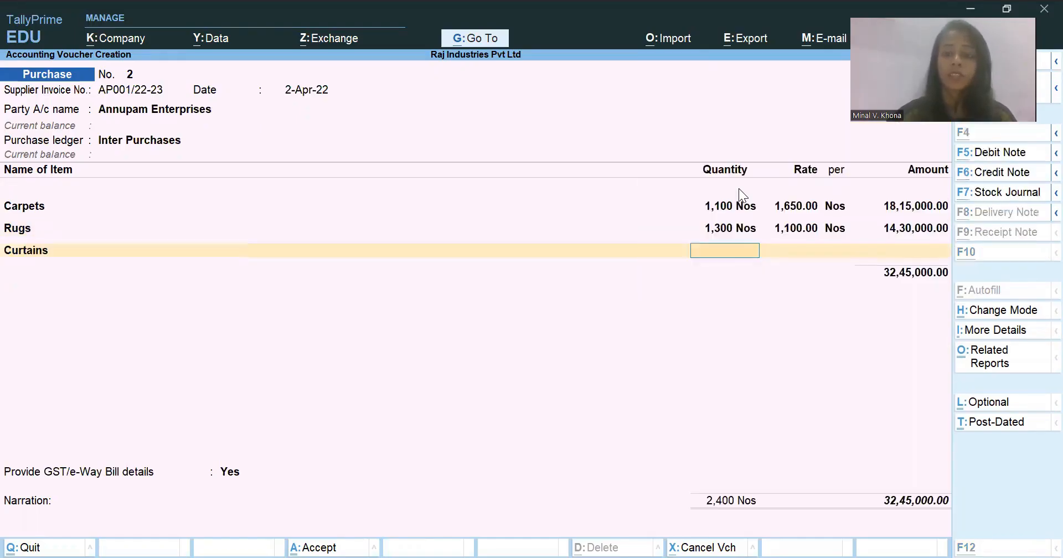
type("1500")
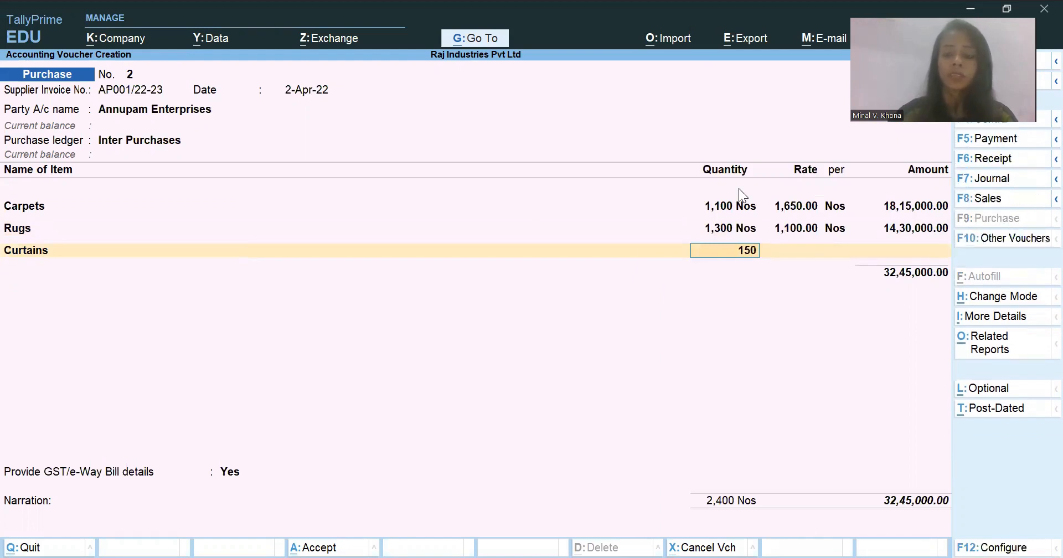
key("Return")
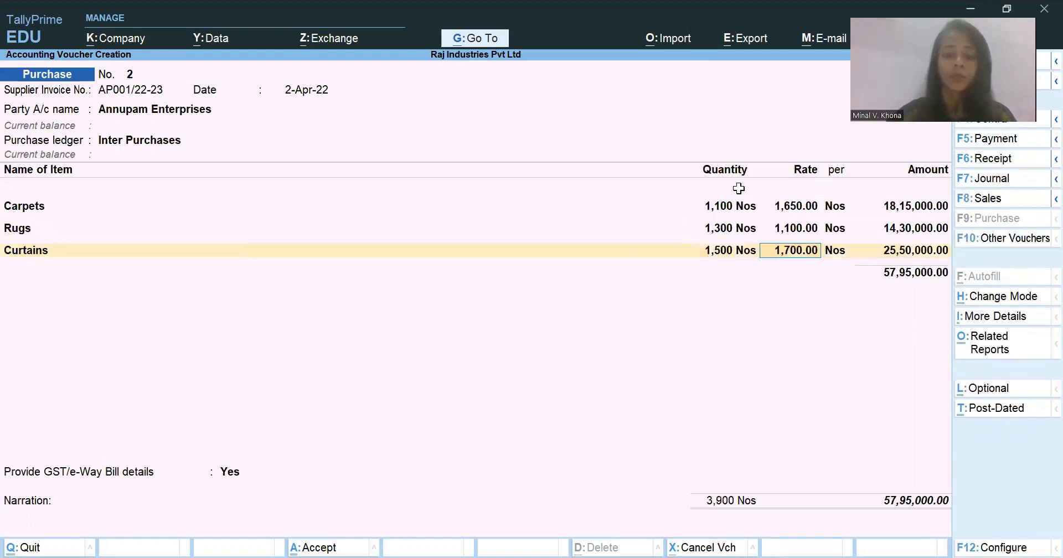
type("1850")
key("Return")
key("Return")
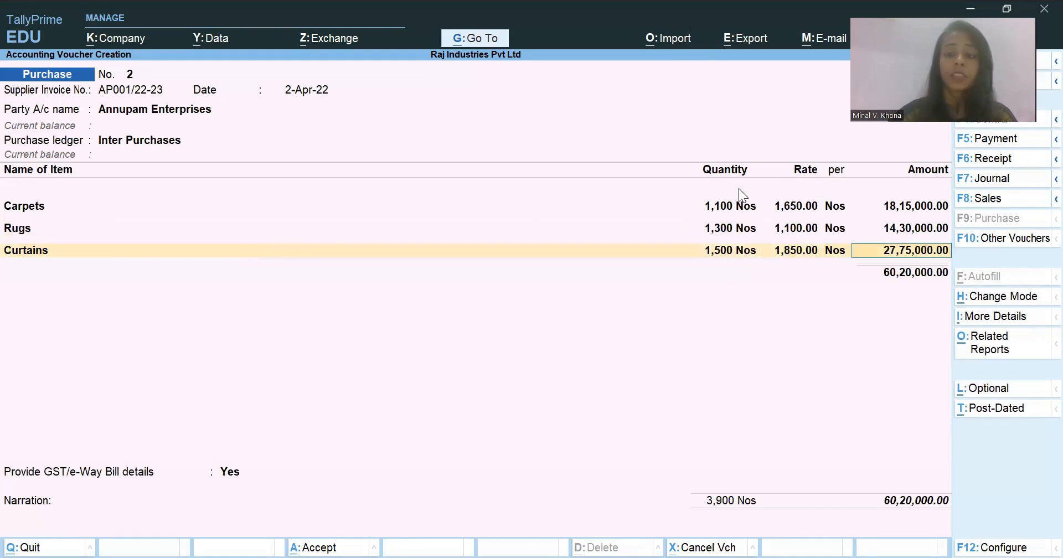
key("Return")
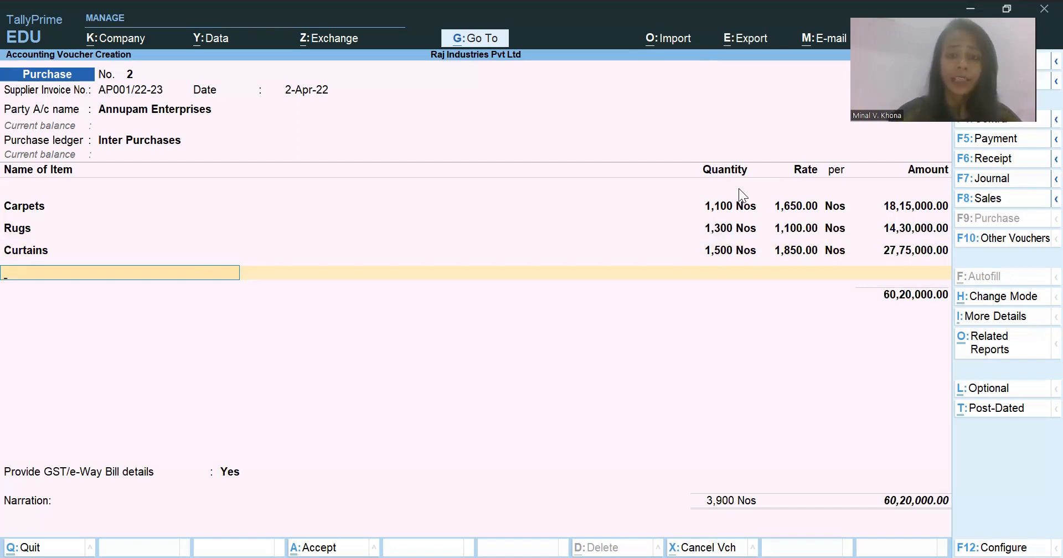
- End the item list and add the Input IGST ledger as the tax line below the items
key("Return")
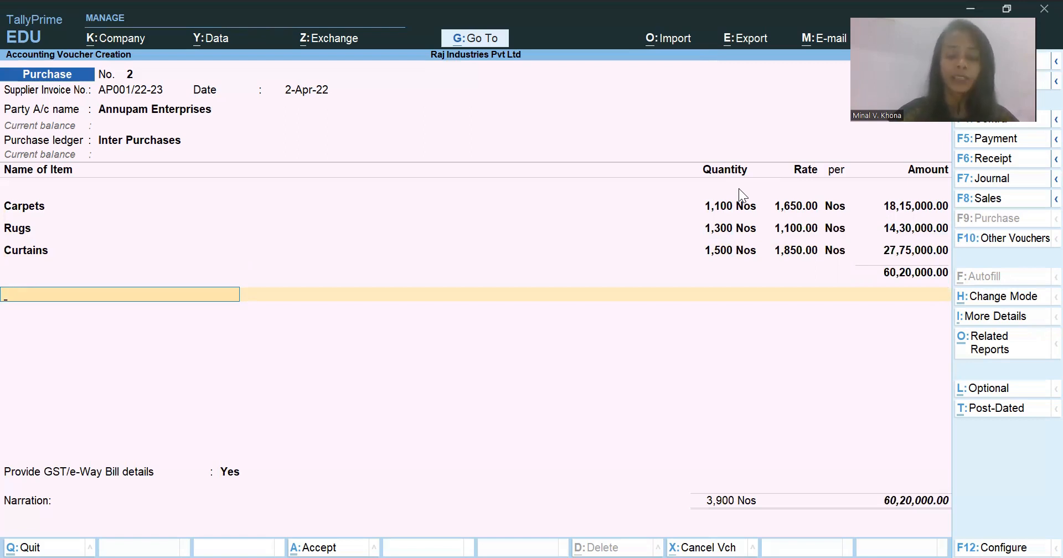
type("in")
key("Return")
key("Down")
key("Down")
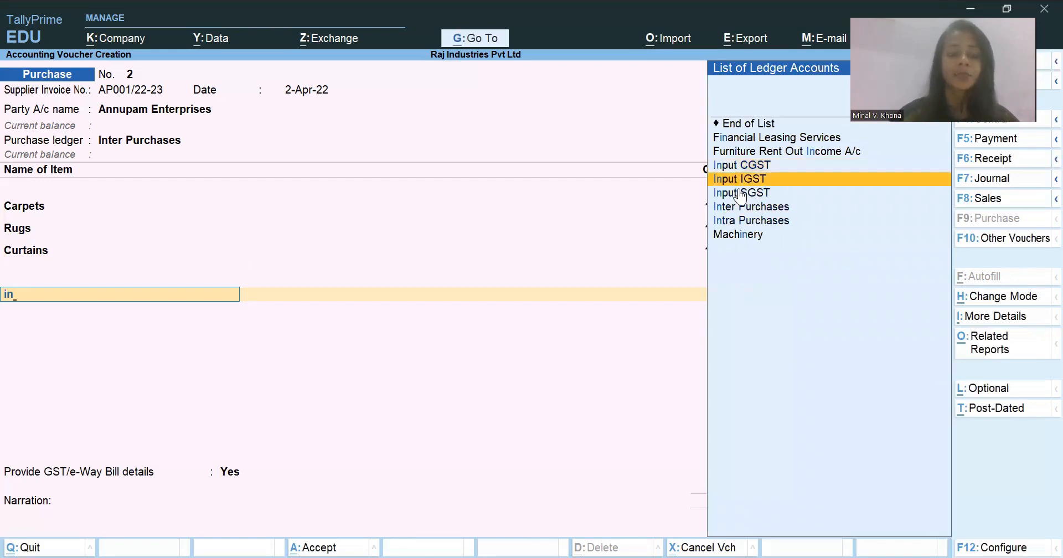
key("Return")
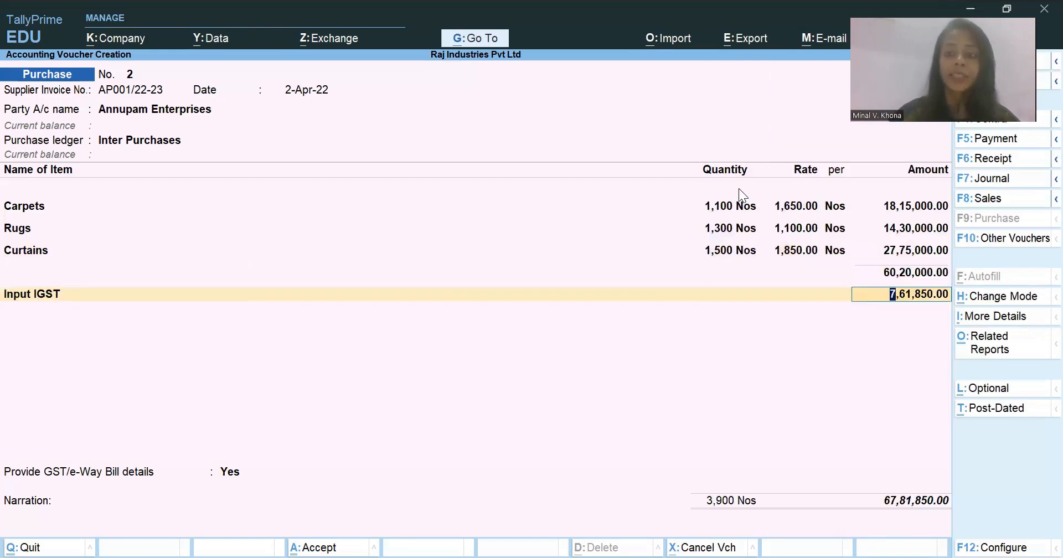
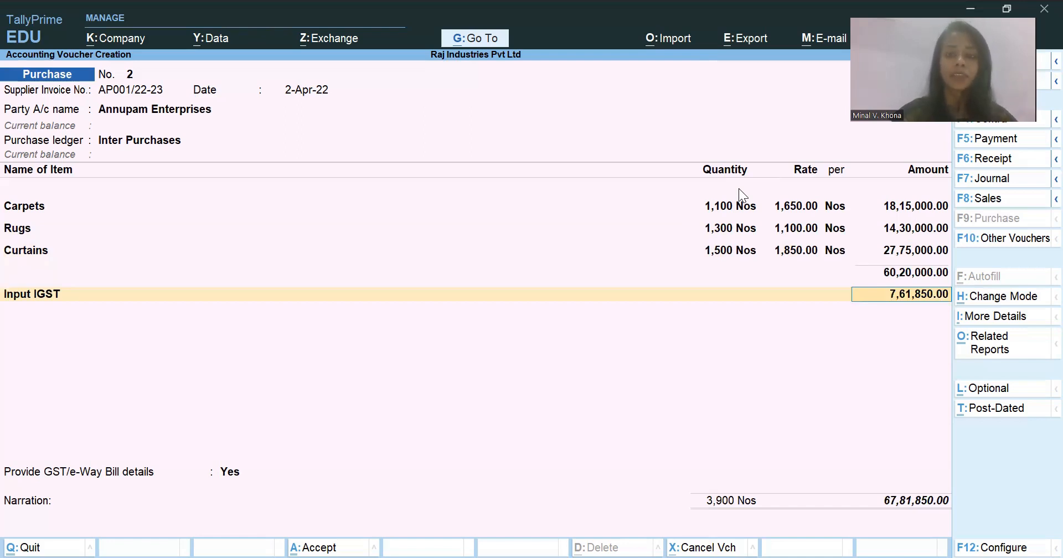
- Finish the ledger lines with Input IGST and set Provide GST/e-Way Bill details to No
key("Return")
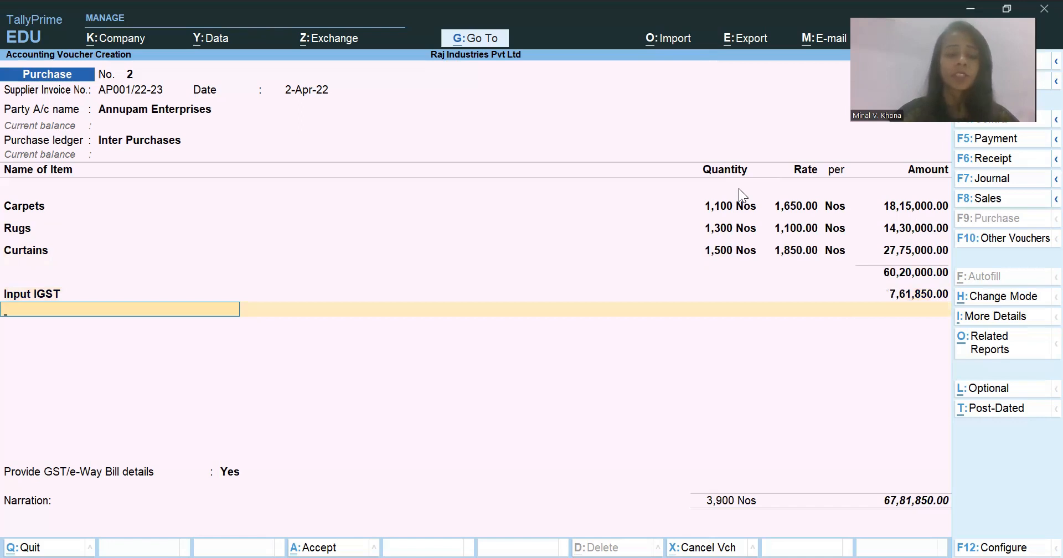
key("Return")
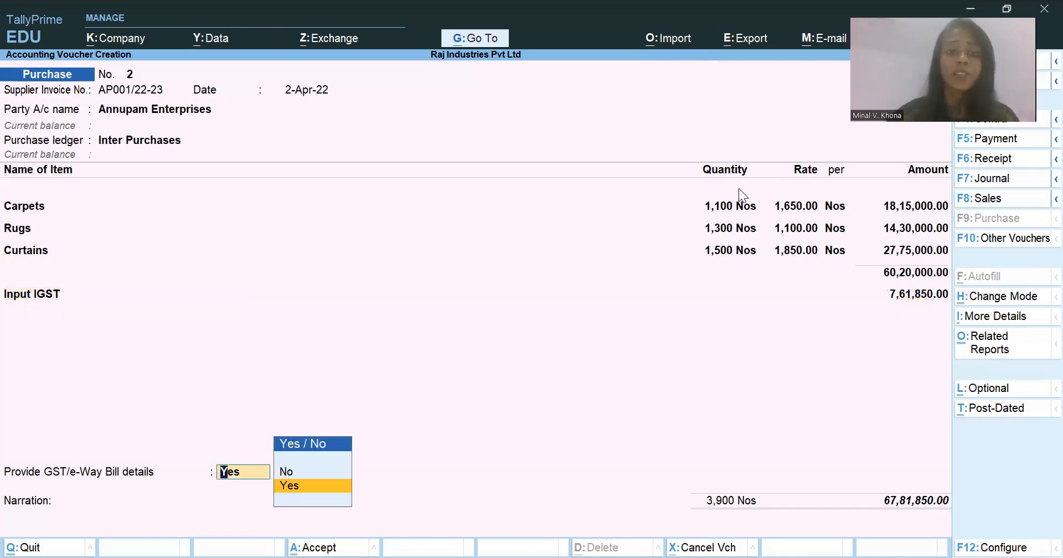
key("Up")
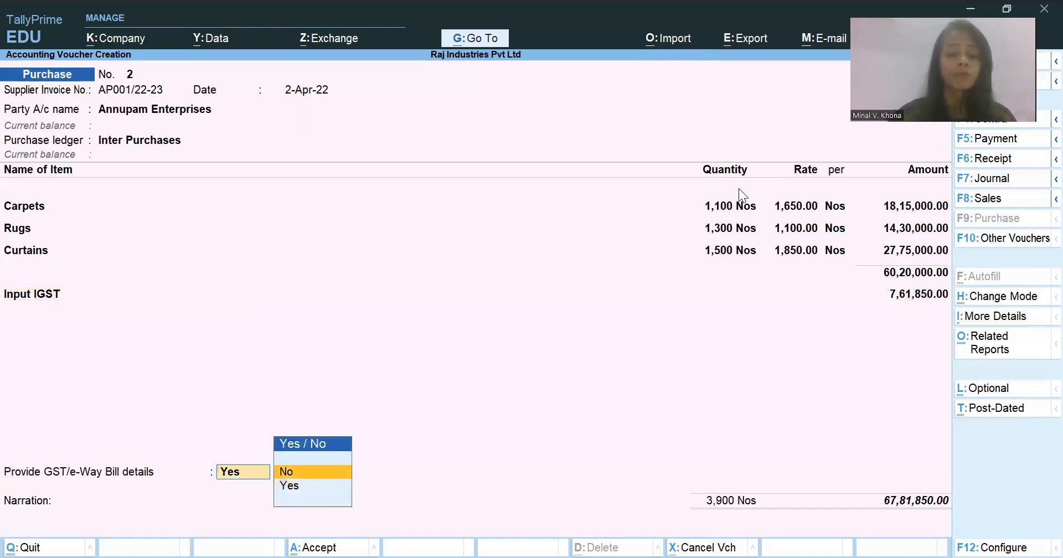
key("Return")
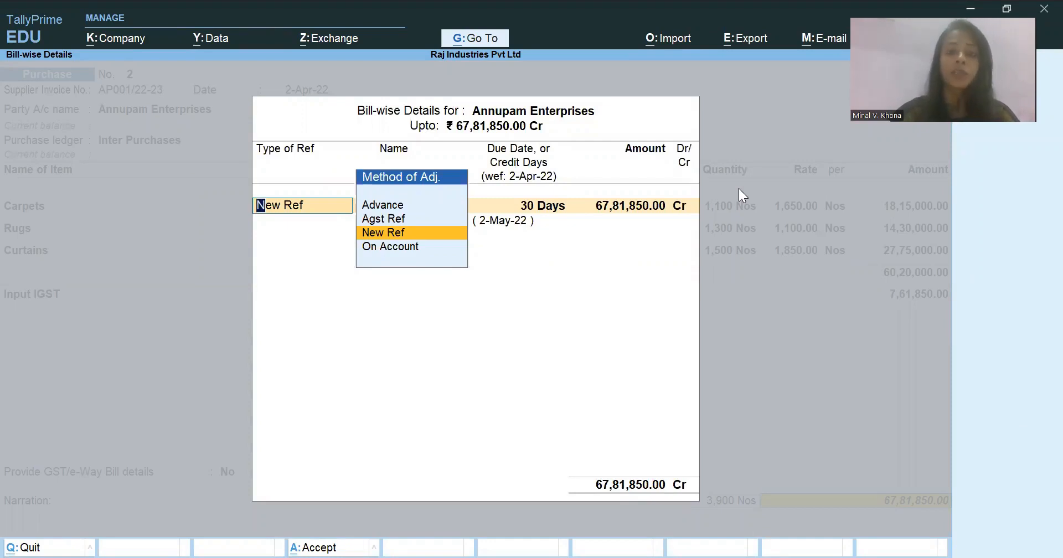
- Allocate the bill as New Ref AP001/22-23 with 30 days' credit and enter the narration "Being Purchases made."
key("Return")
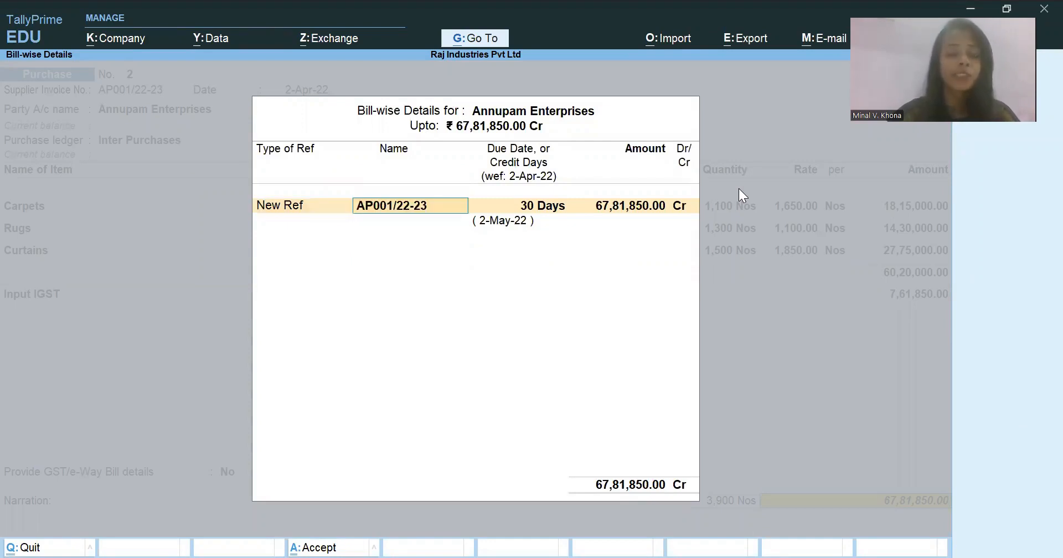
key("BackSpace")
key("Up")
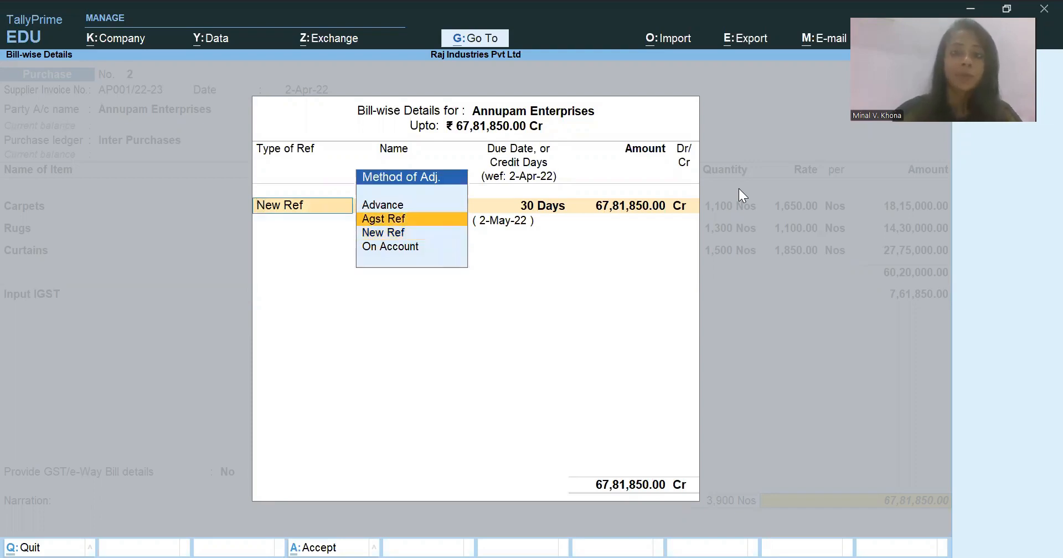
key("Down")
key("Return")
key("Return")
key("Return")
key("Return")
key("Return")
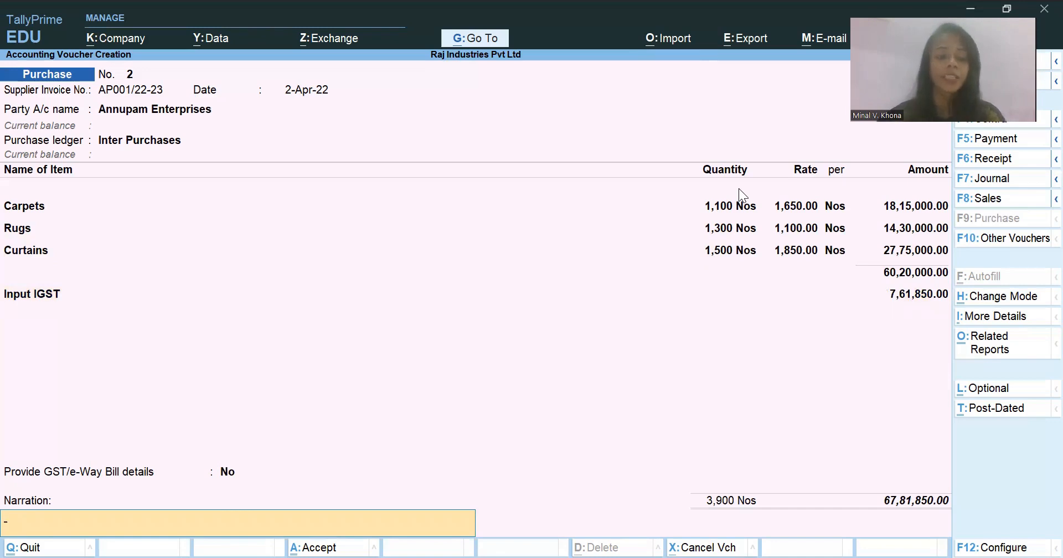
type("Being Purchases made.")
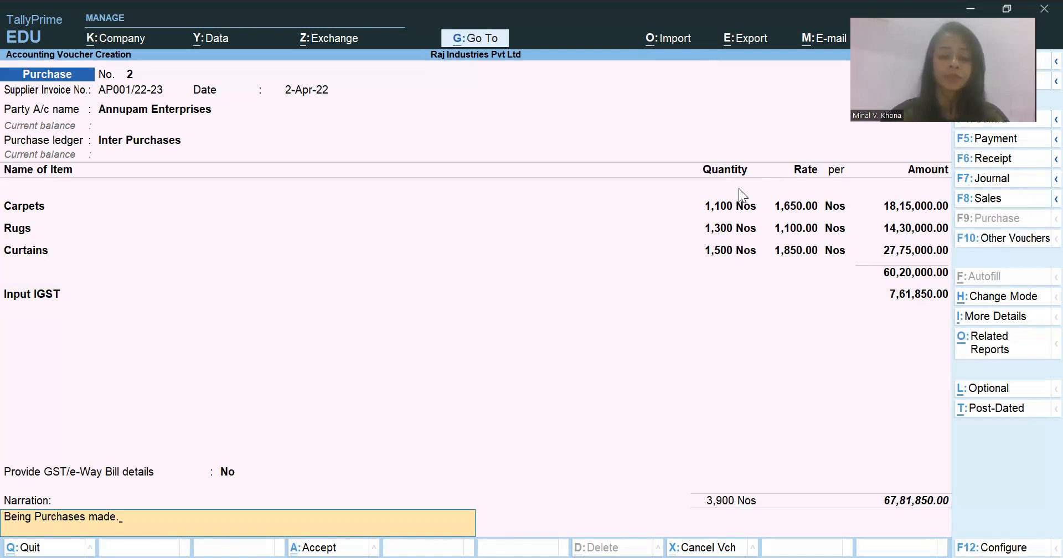
- Examine the voucher's detailed GST tax analysis, going through the integrated tax on Carpets, Rugs and Curtains
key("ctrl+o")
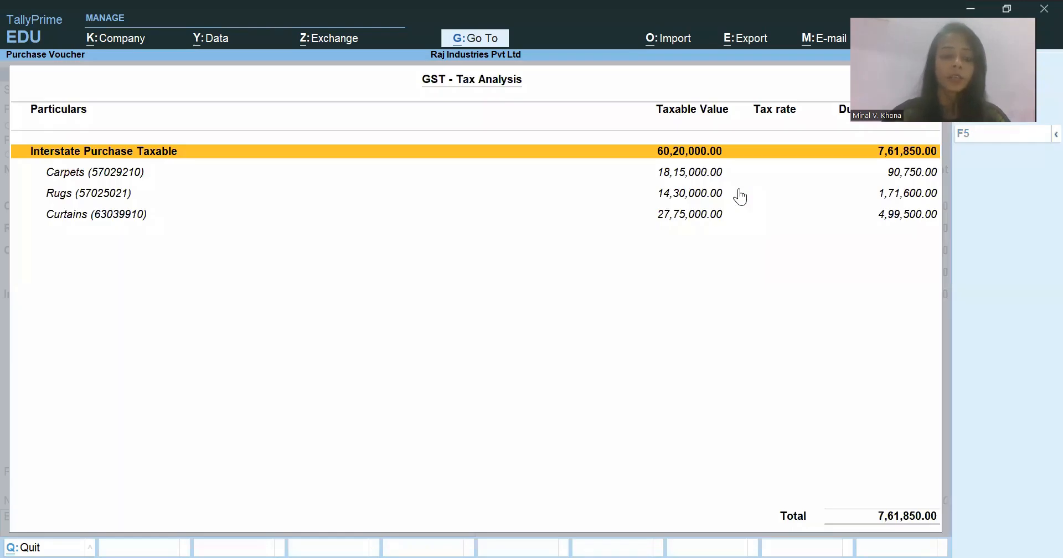
key("alt+F5")
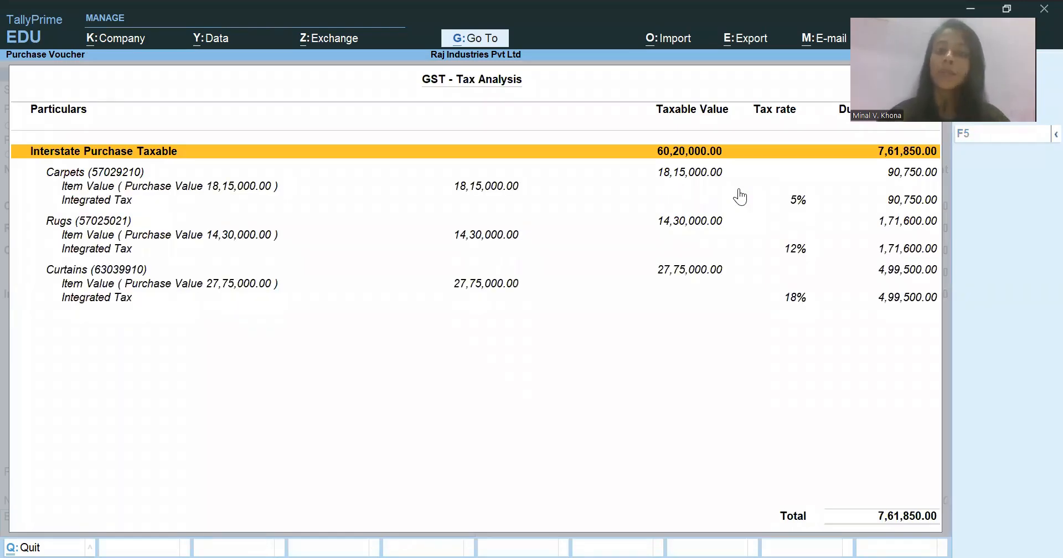
key("Down")
key("Down")
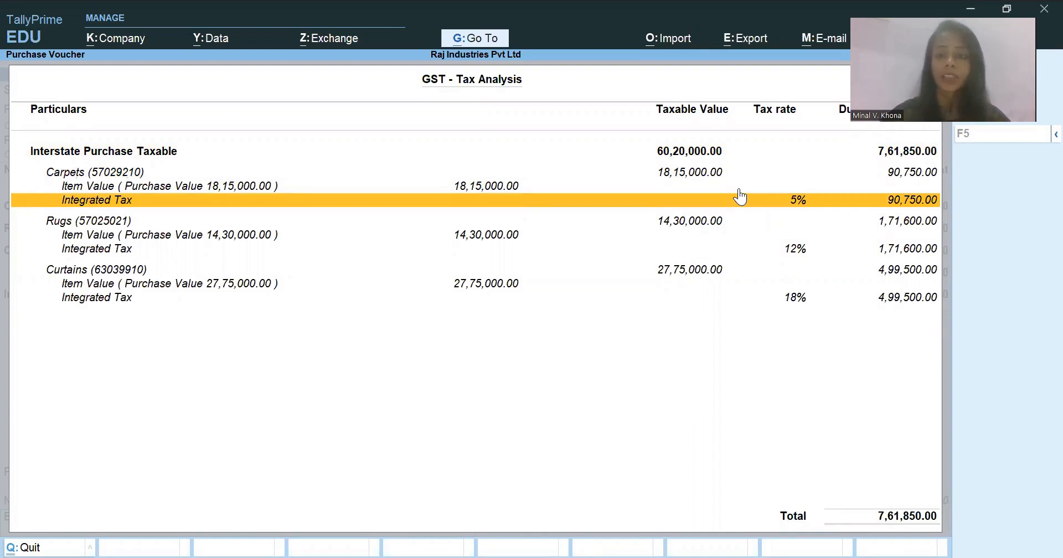
key("Down")
key("Down")
key("Down")
key("Down")
key("Down")
key("Down")
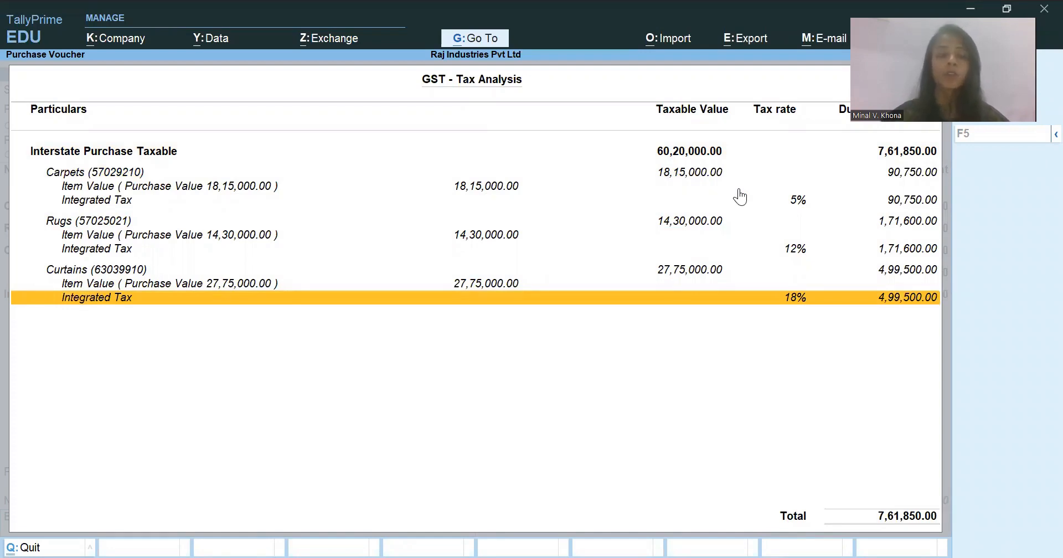
key("Escape")
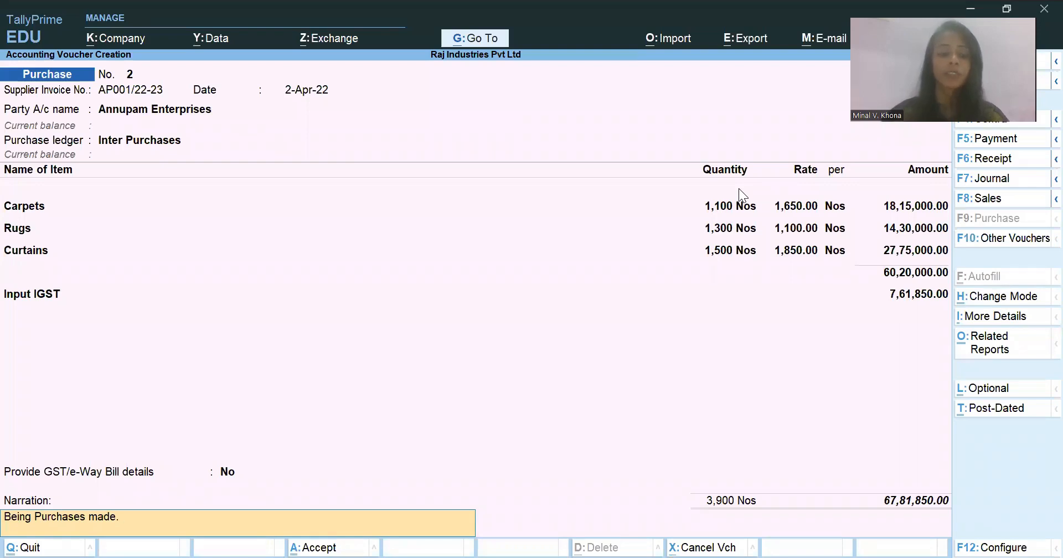
- Reopen GST - Tax Analysis from the related reports, view the detailed breakdown and return to the voucher
key("ctrl")
key("ctrl+o")
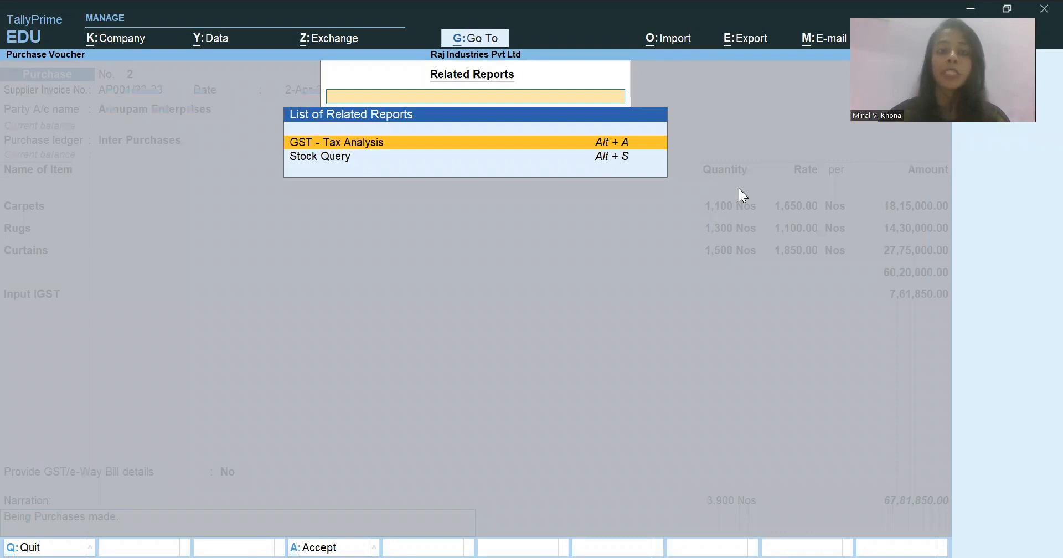
key("Return")
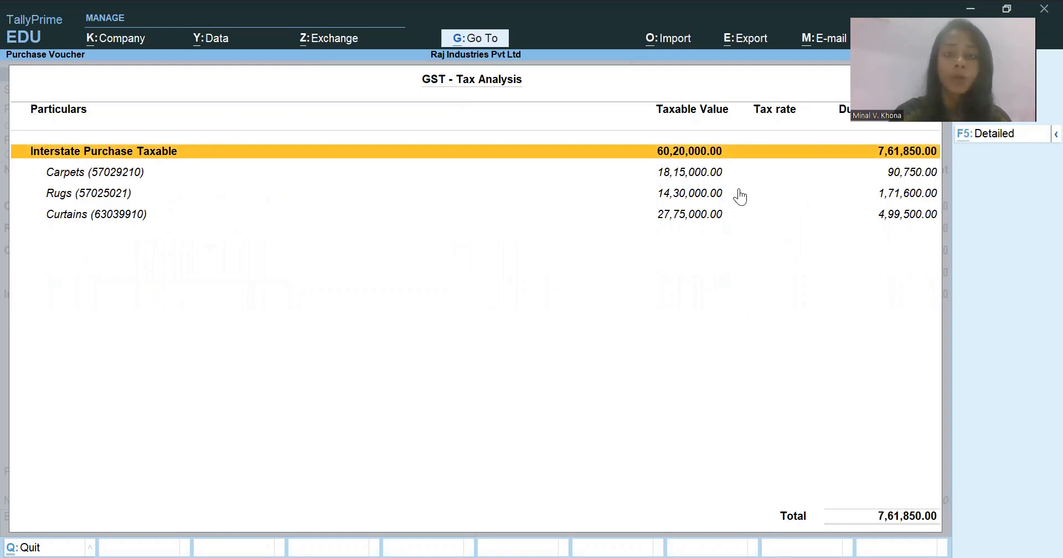
key("F5")
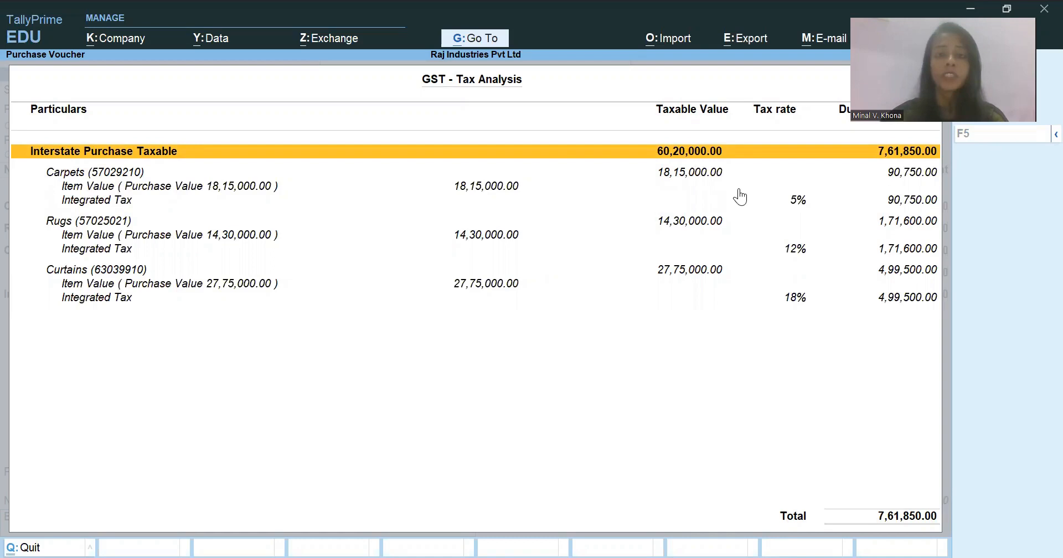
key("Escape")
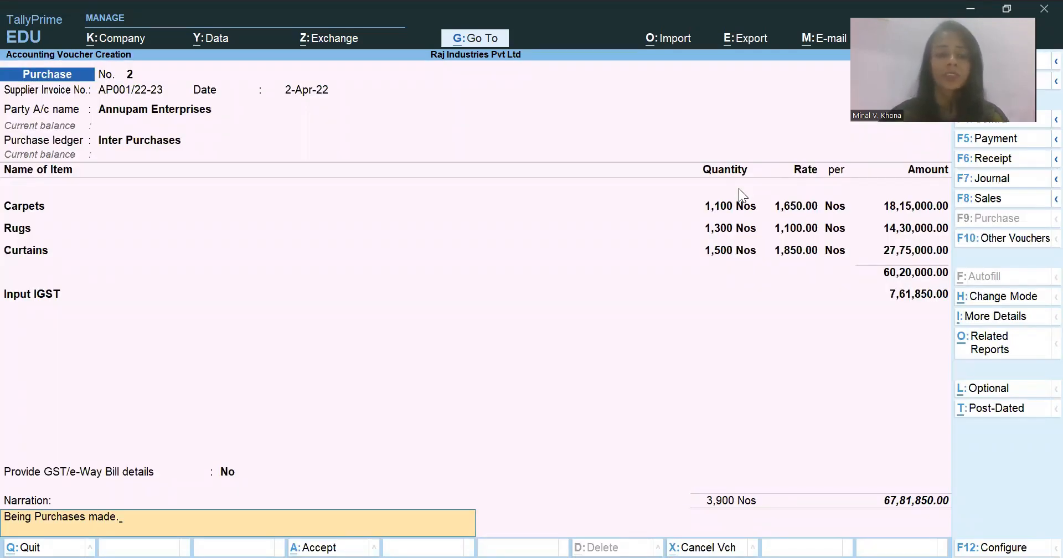
- Save the Annupam Enterprises purchase voucher and leave voucher creation
key("Return")
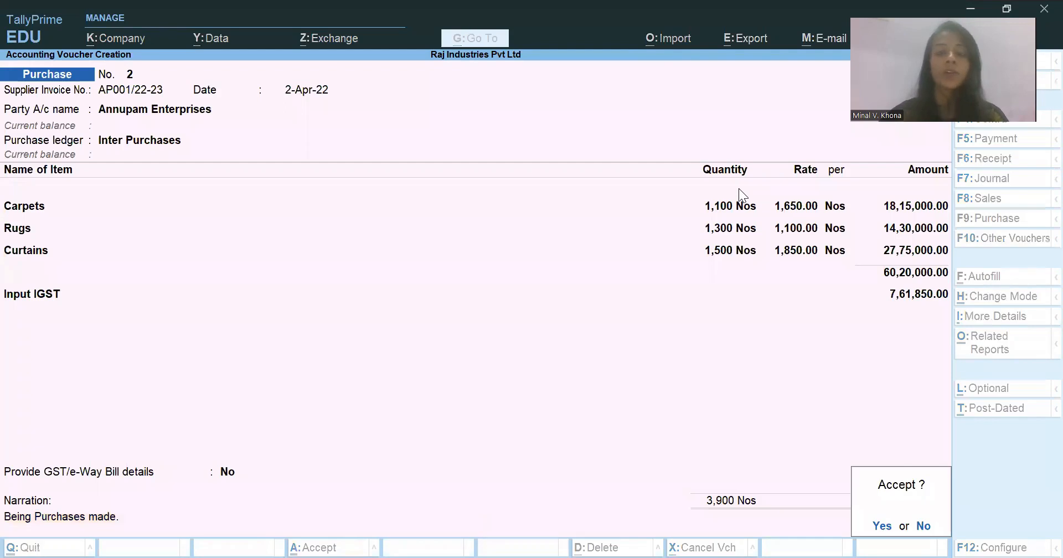
key("Return")
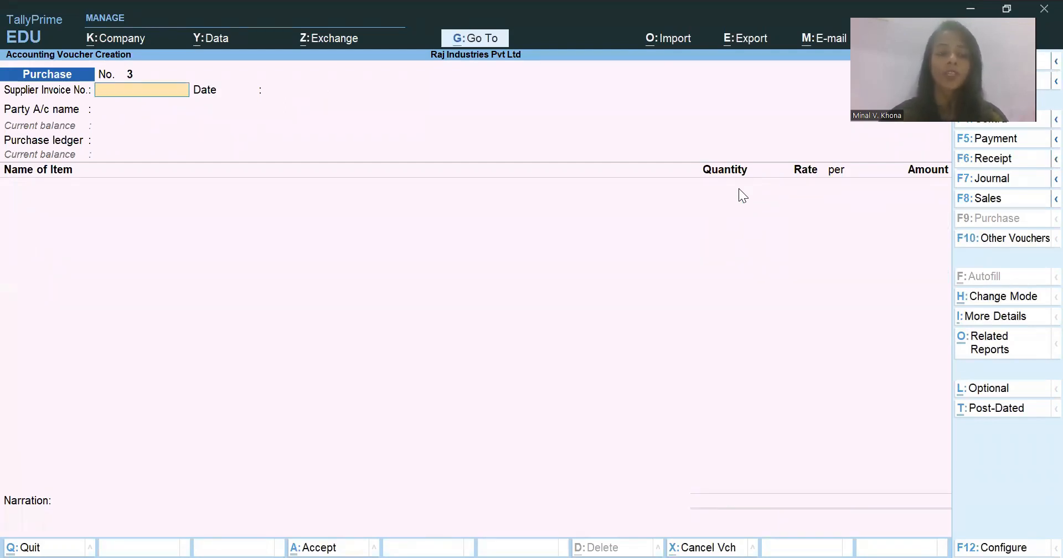
key("Escape")
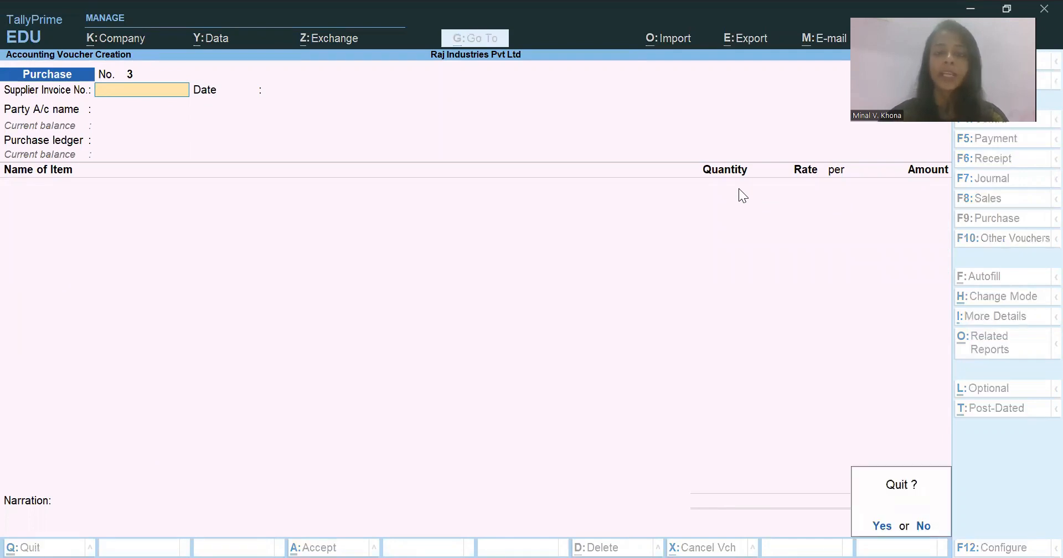
key("Return")
- Open the Day Book and set its period from 1-4-2022 to 31-3-2023
key("Down")
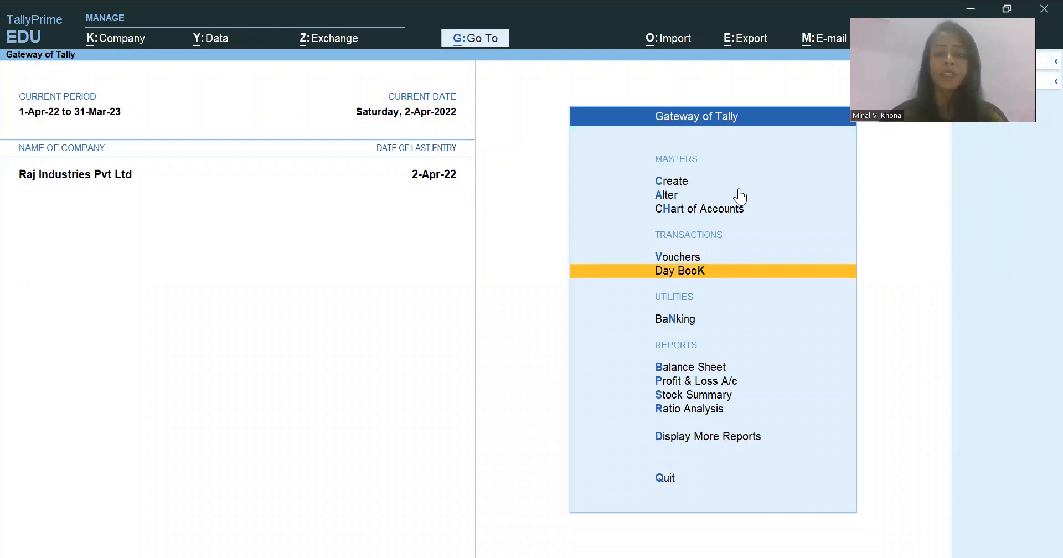
key("Return")
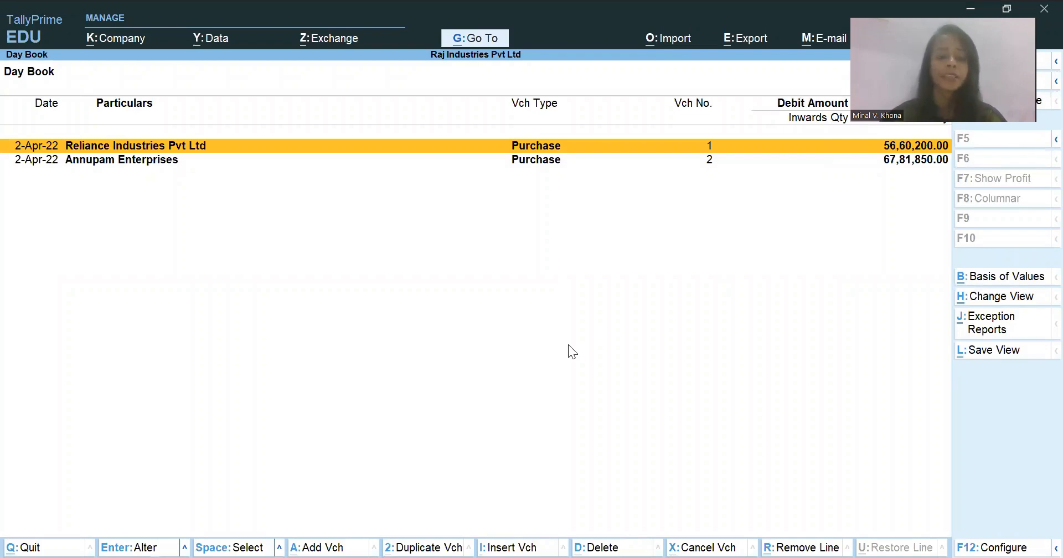
key("alt")
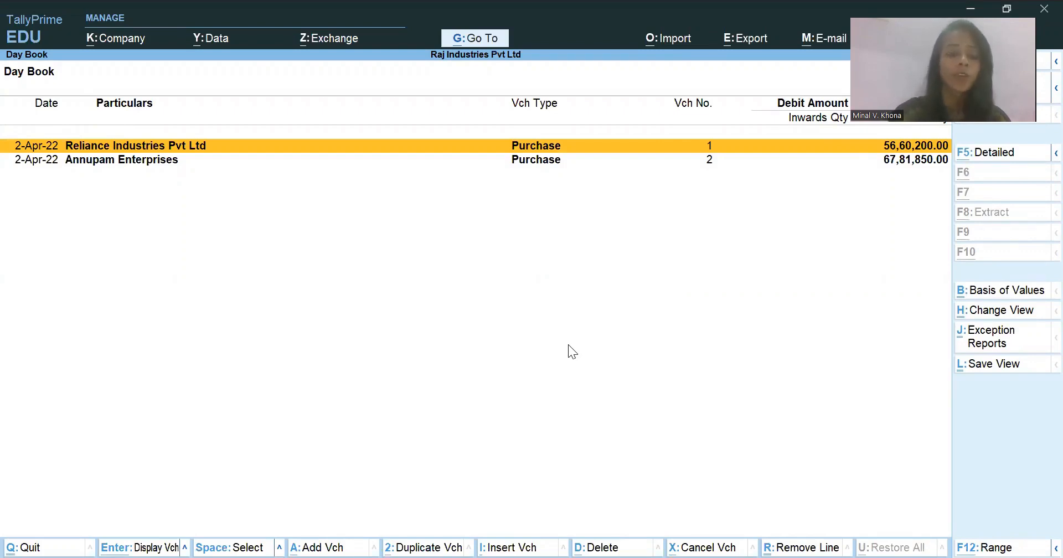
key("alt+F2")
type("1.4.")
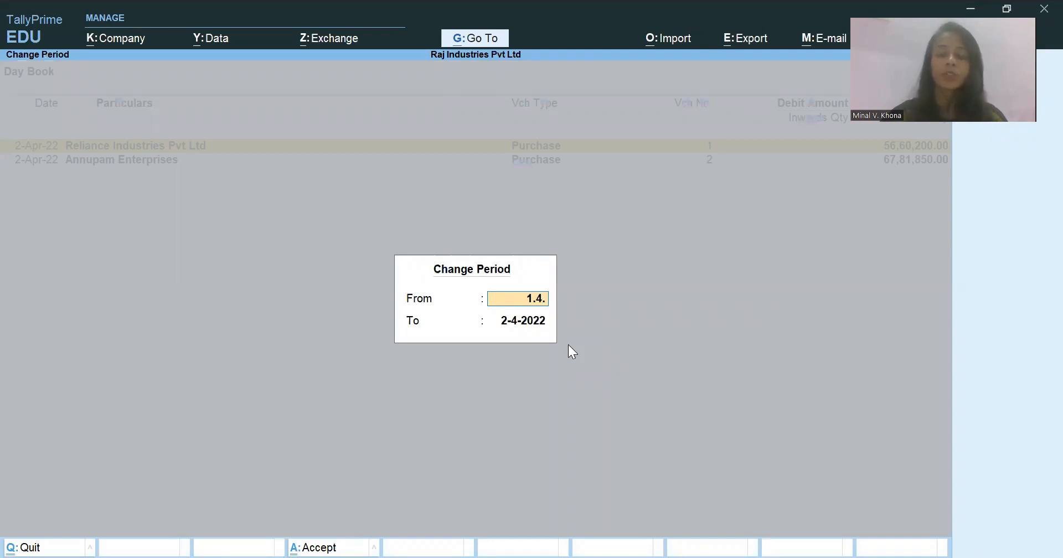
type("2022")
key("Return")
type("31.3.2023")
key("Return")
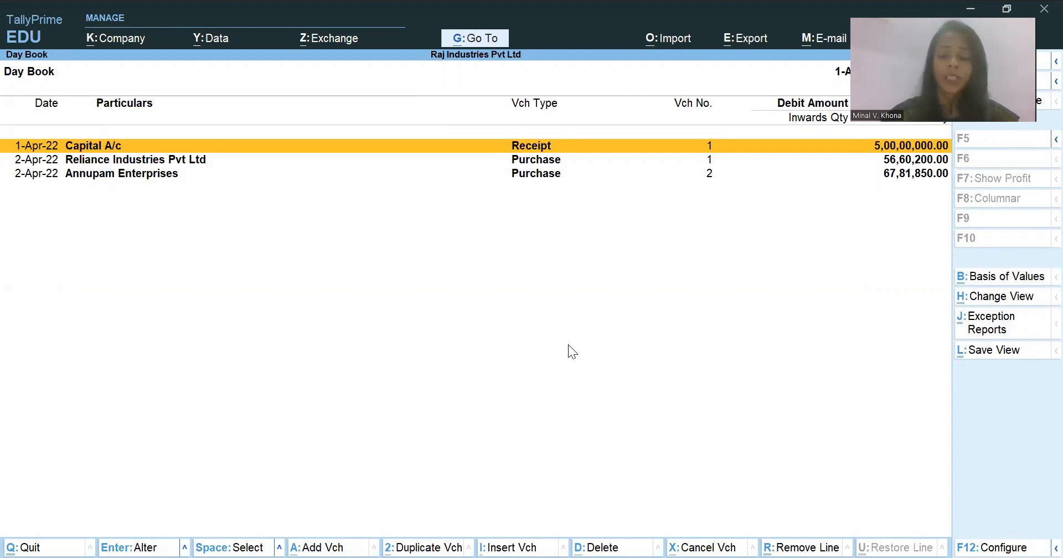
- Expand the Capital A/c, Reliance Industries Pvt Ltd and Annupam Enterprises entries to view their ledger details and narrations
key("shift+Return")
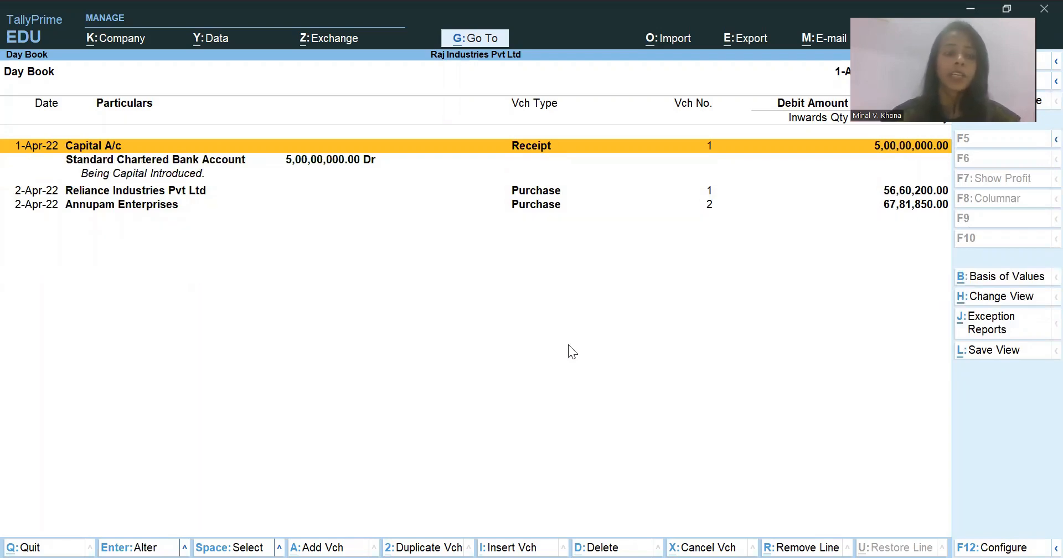
key("shift+Return")
key("shift+Return")
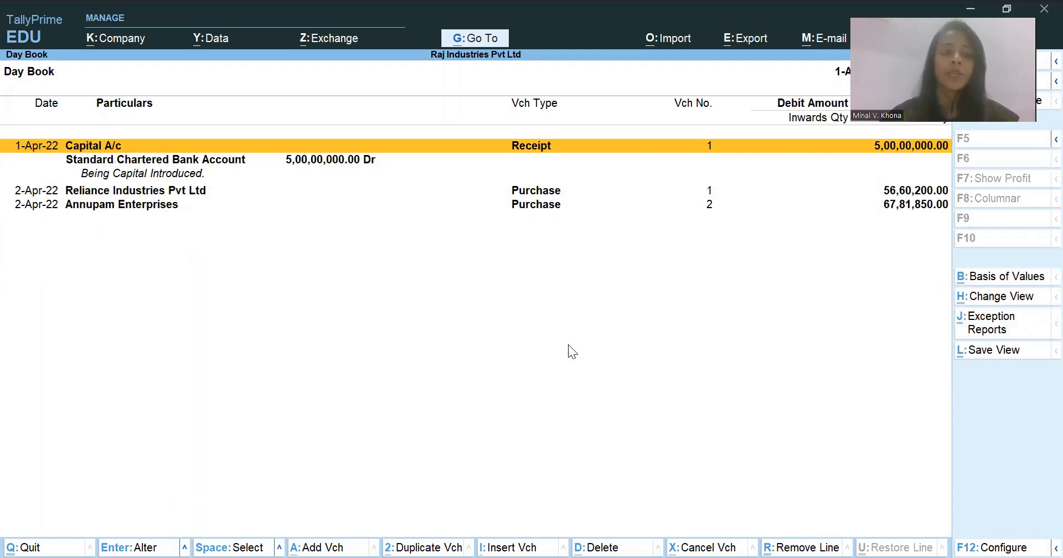
key("Down")
key("Down")
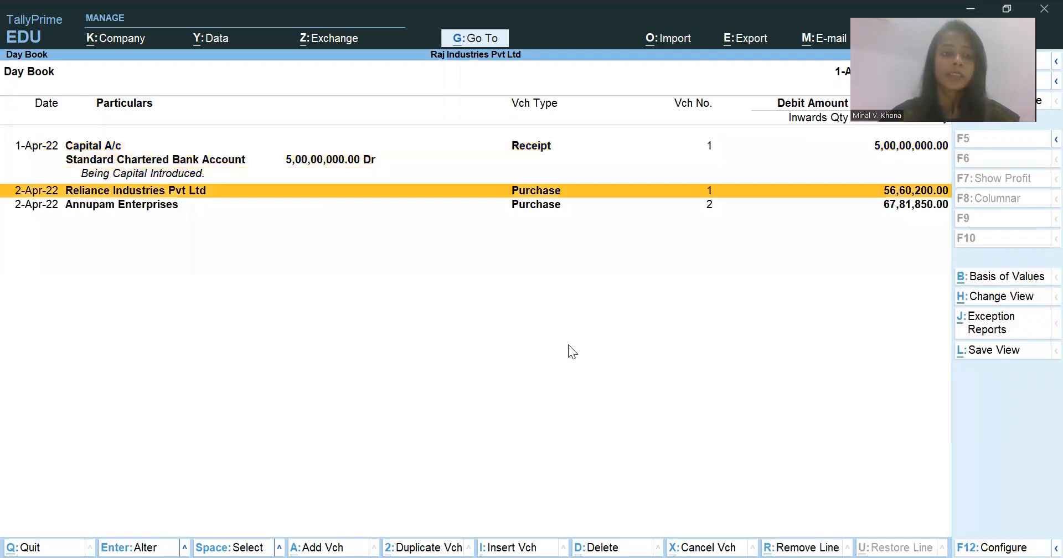
key("shift+Return")
key("Down")
key("Down")
key("Down")
key("Down")
key("Down")
key("Down")
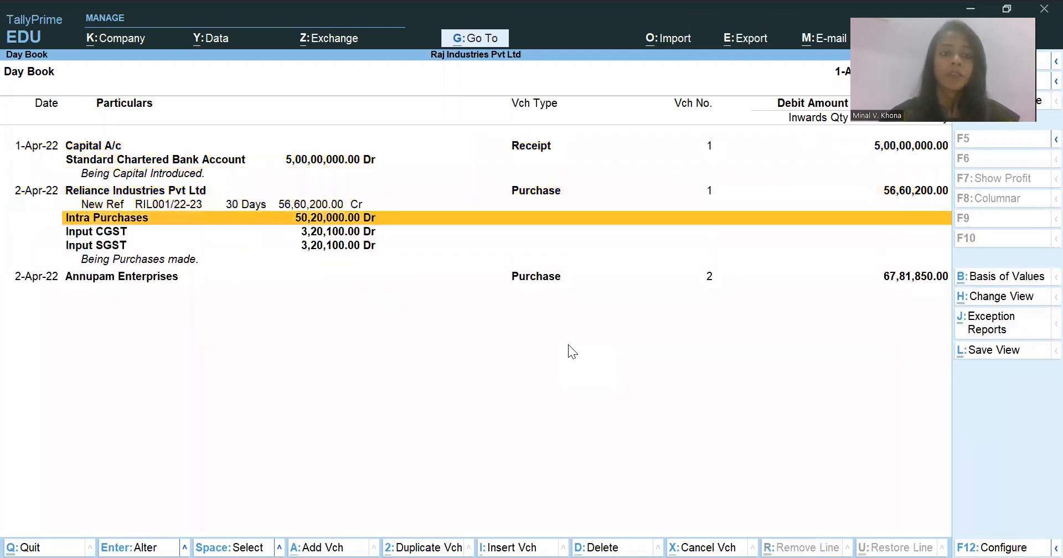
key("shift+Return")
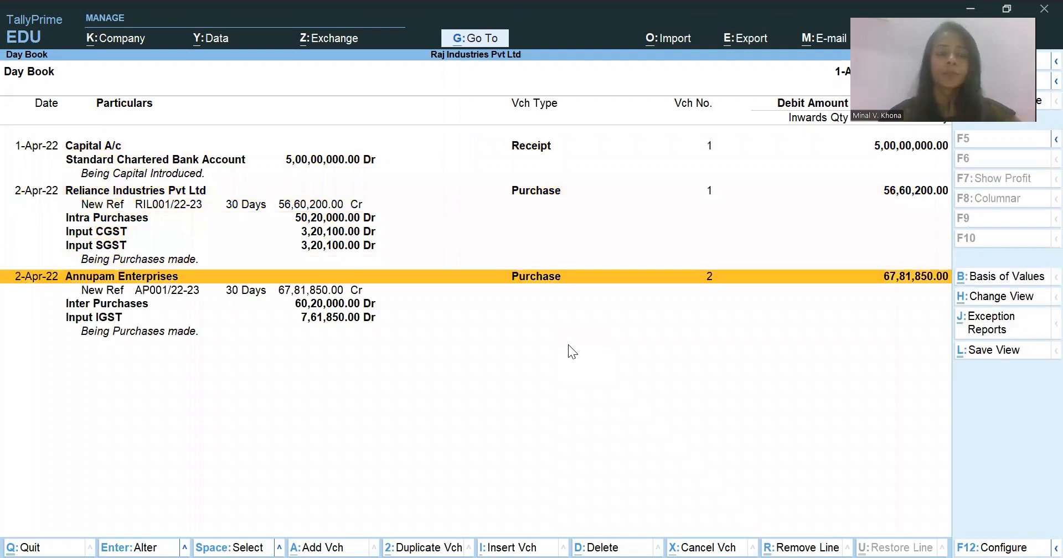
- Collapse the expanded details of the Annupam Enterprises, Reliance Industries Pvt Ltd and Capital A/c entries
key("shift+Return")
key("Up")
key("Up")
key("Up")
key("Up")
key("Up")
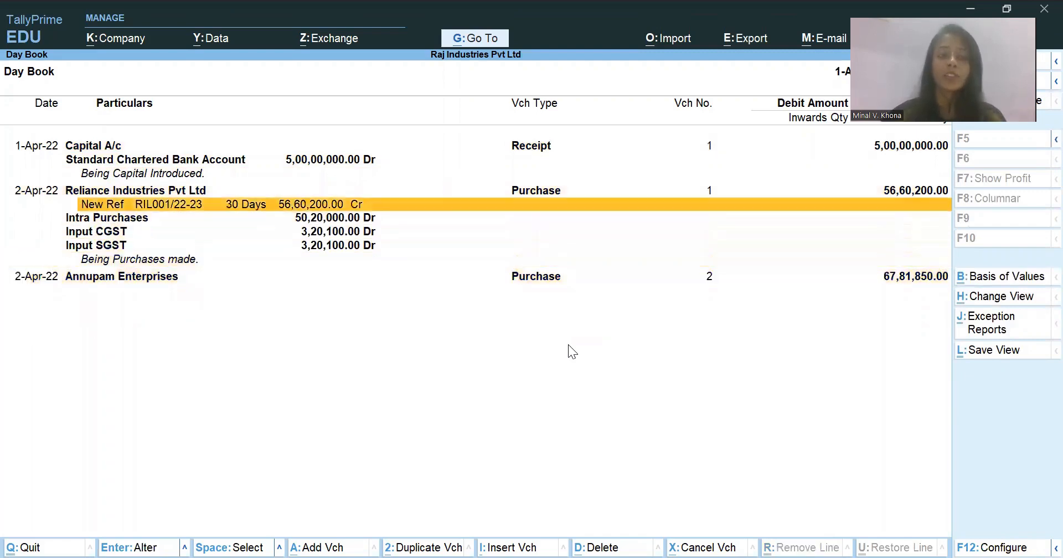
key("Up")
key("shift+Return")
key("Up")
key("Up")
key("Up")
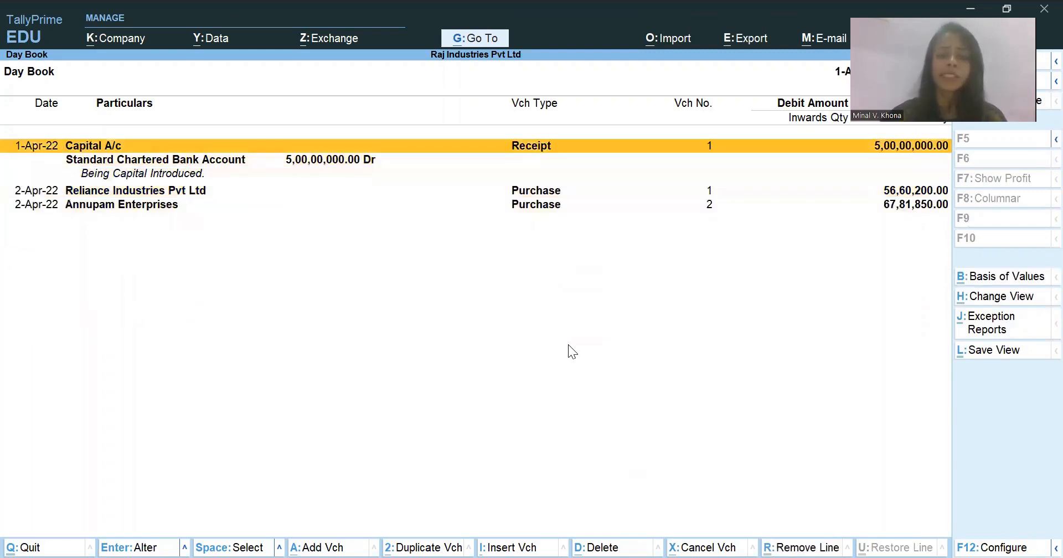
key("shift+Return")
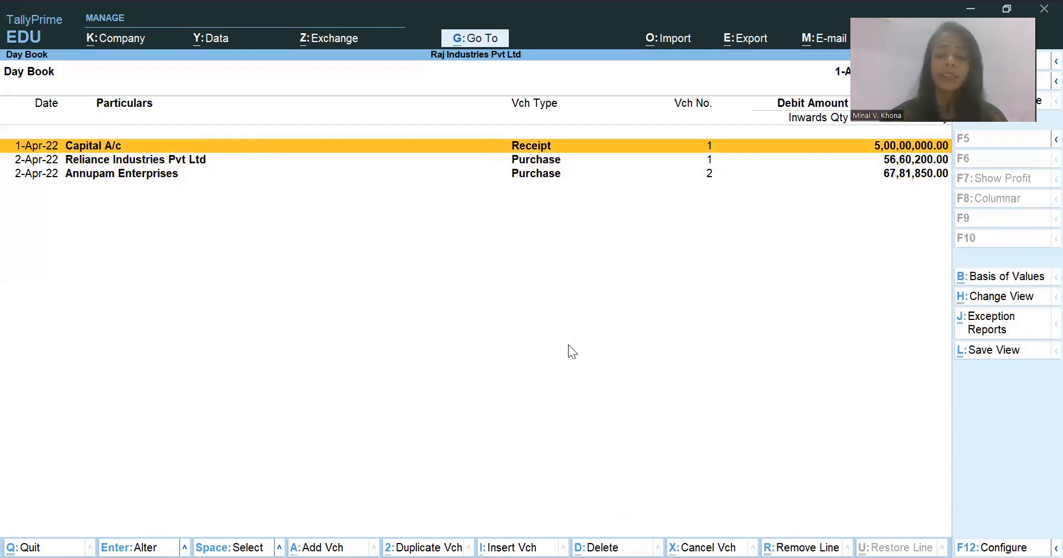
- Configure the Day Book to show narrations and use the Detailed report format
key("F12")
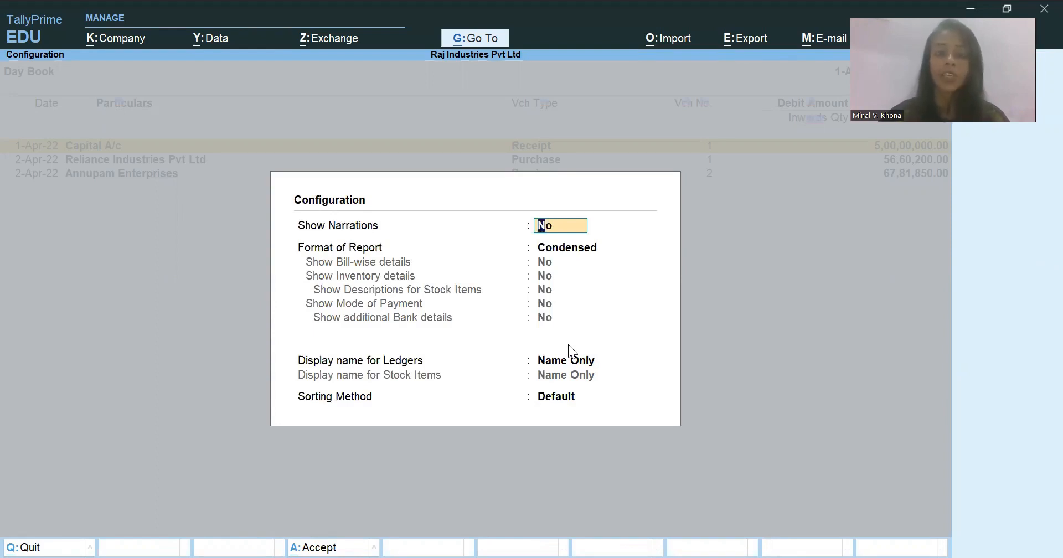
type("y")
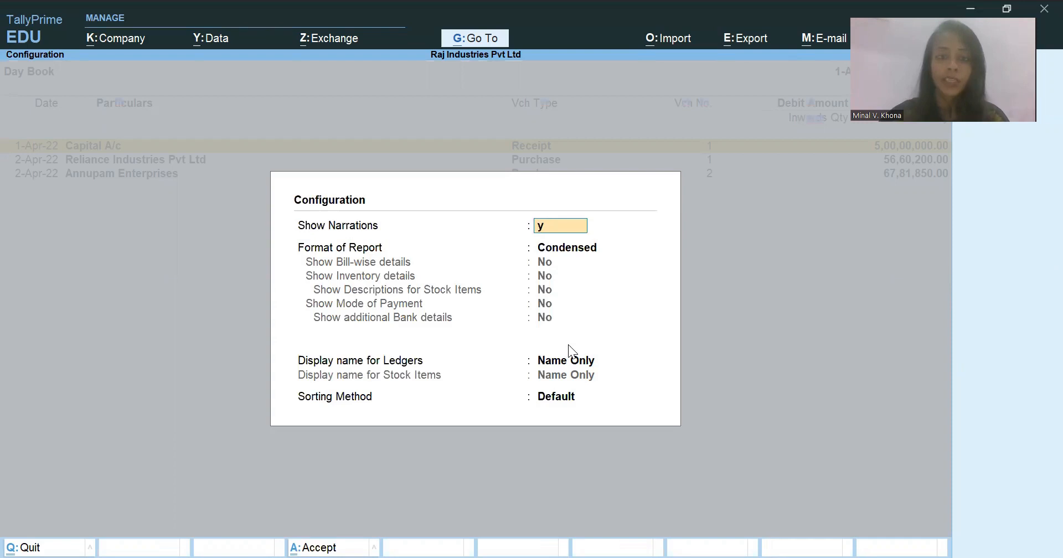
key("Return")
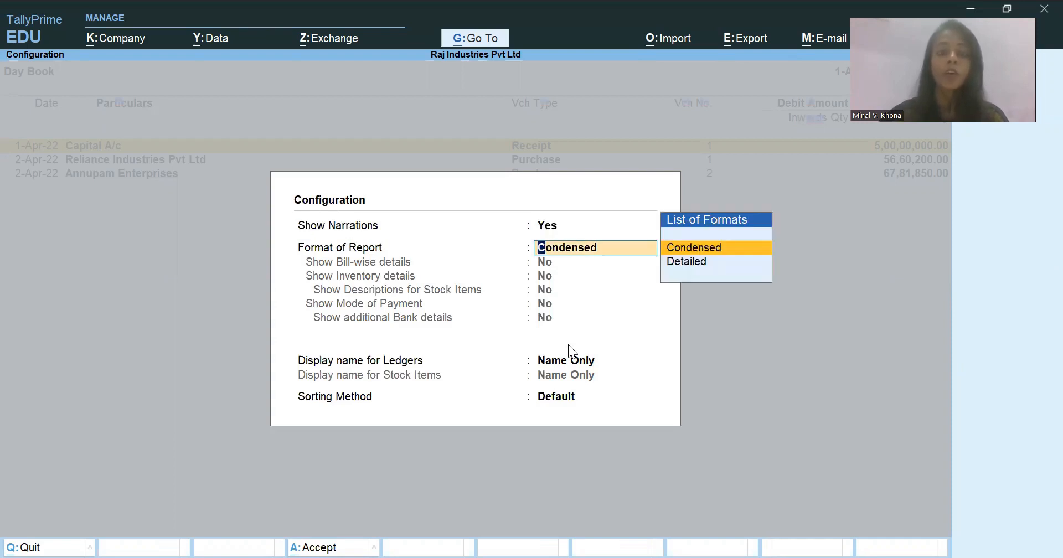
key("Down")
key("Return")
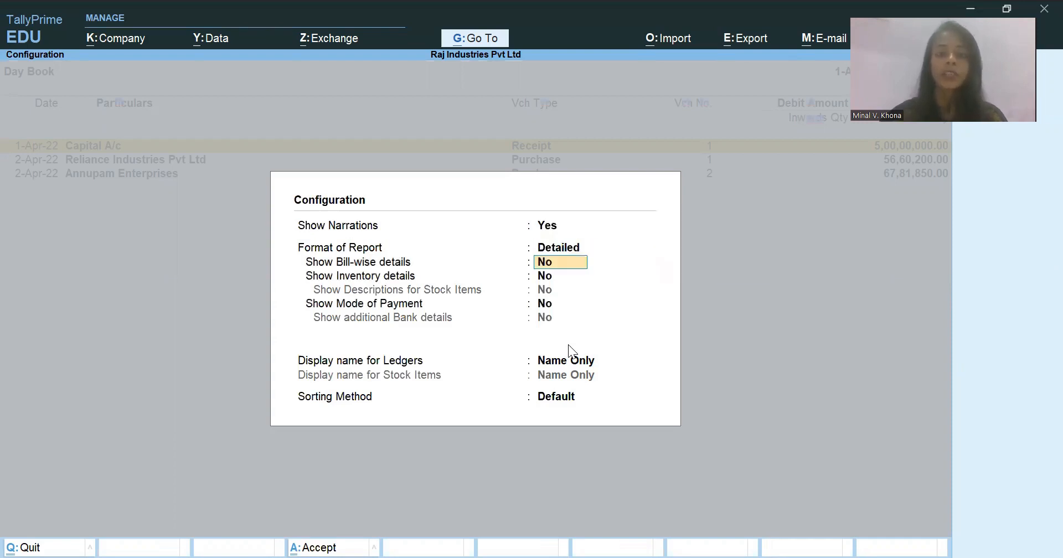
key("Return")
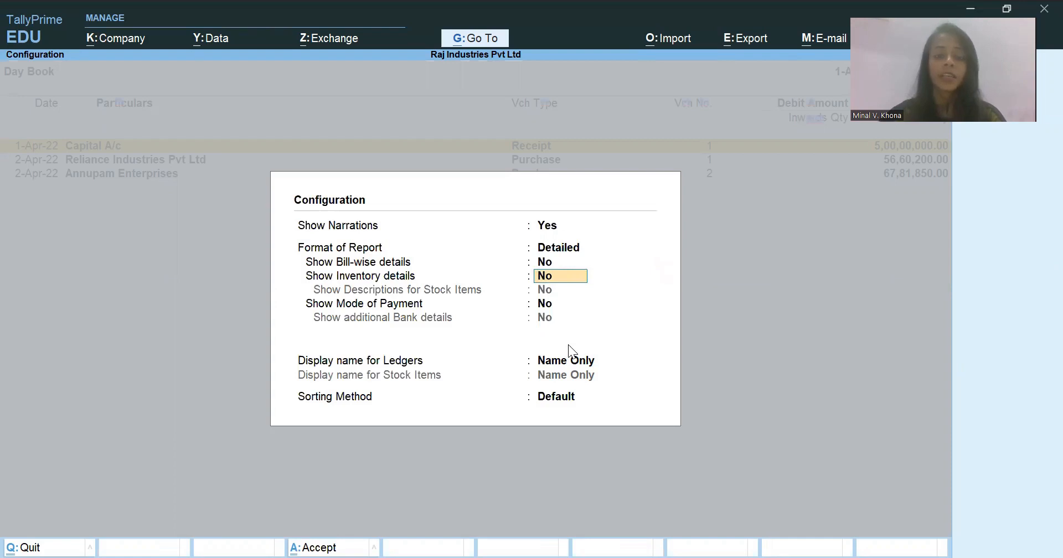
key("ctrl+a")
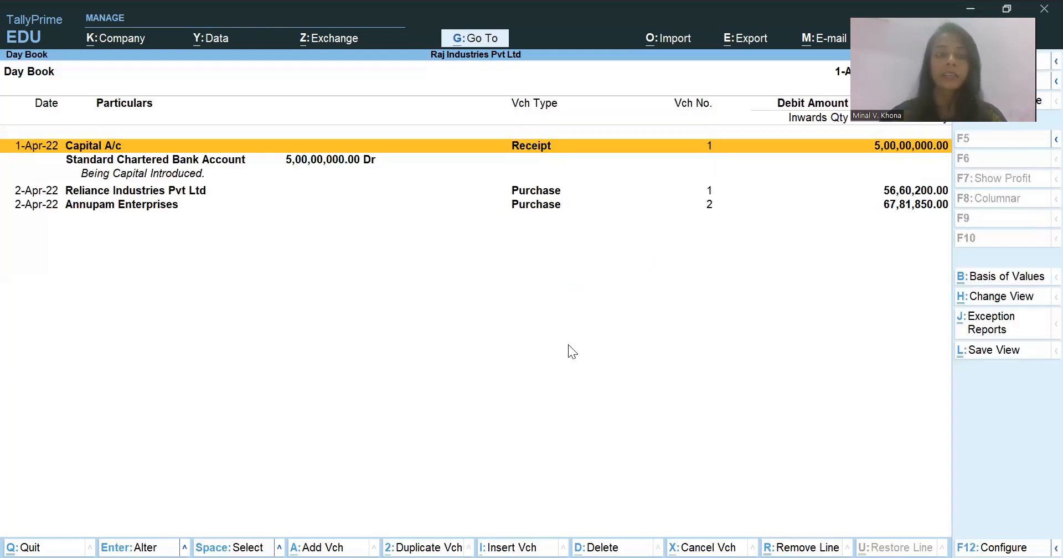
- Expand the Reliance Industries Pvt Ltd entry in the Day Book to view its bill reference, ledger amounts and narration
key("Down")
key("Down")
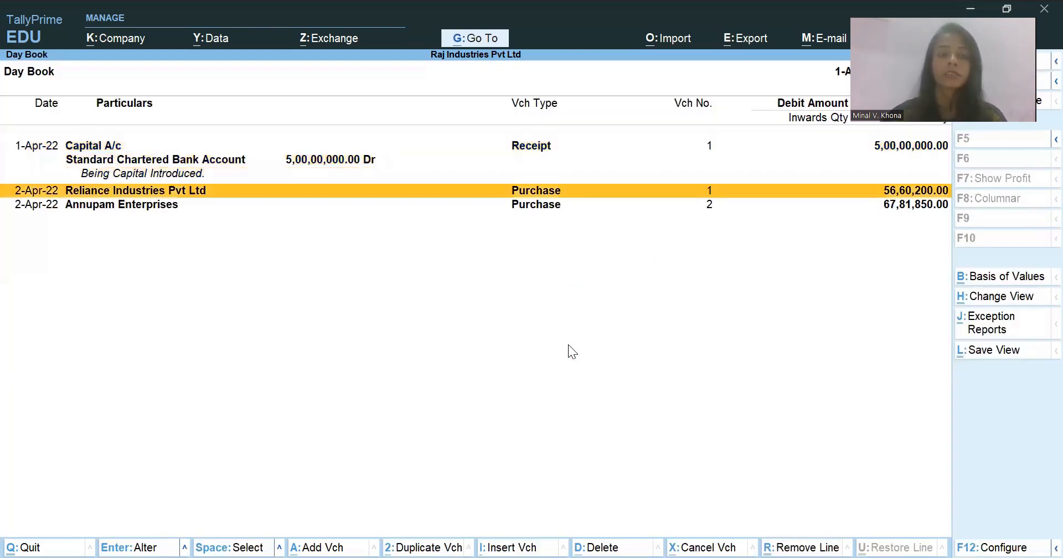
key("shift+Return")
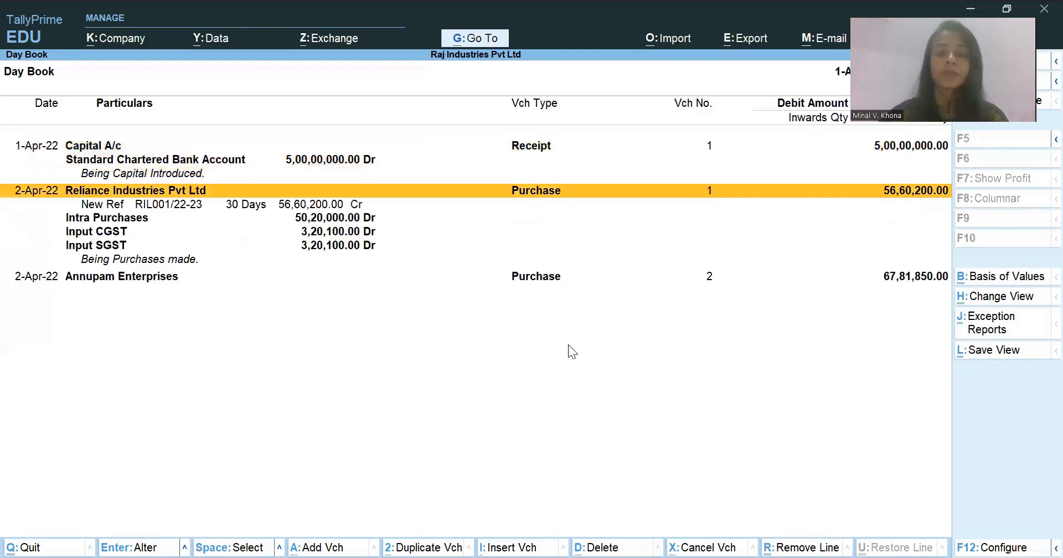
key("Down")
key("Down")
key("Down")
key("Down")
key("Down")
key("Down")
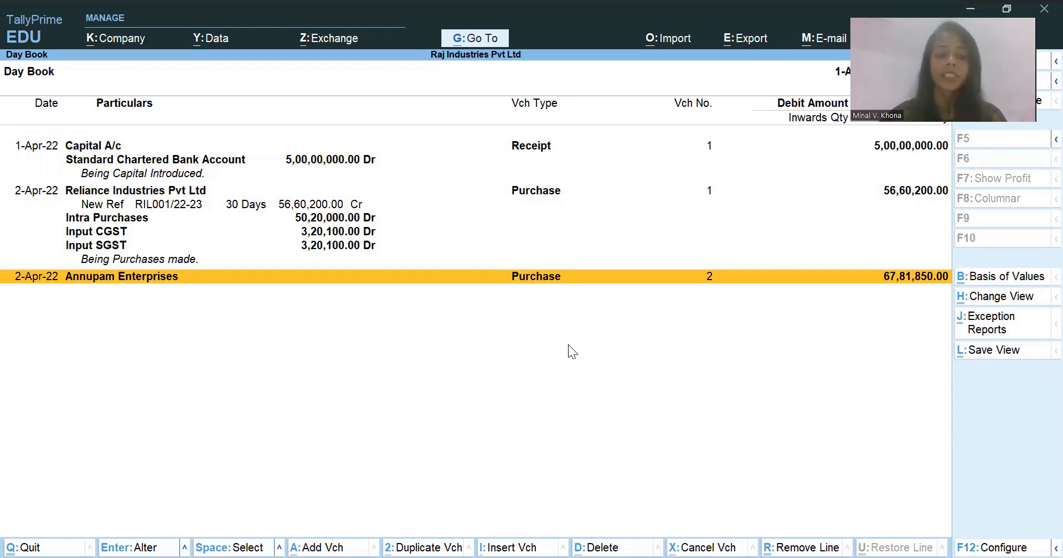
key("alt")
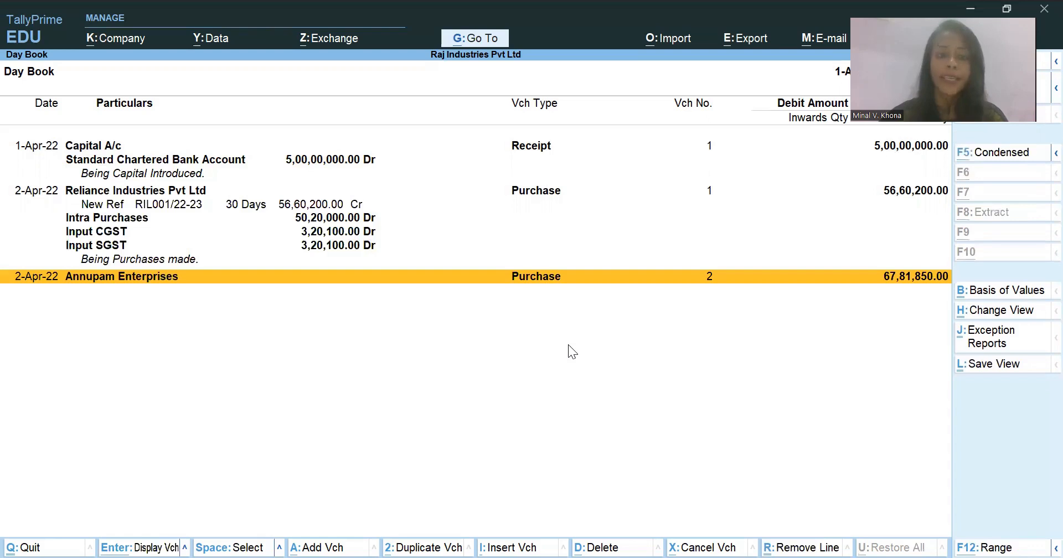
key("alt+a")
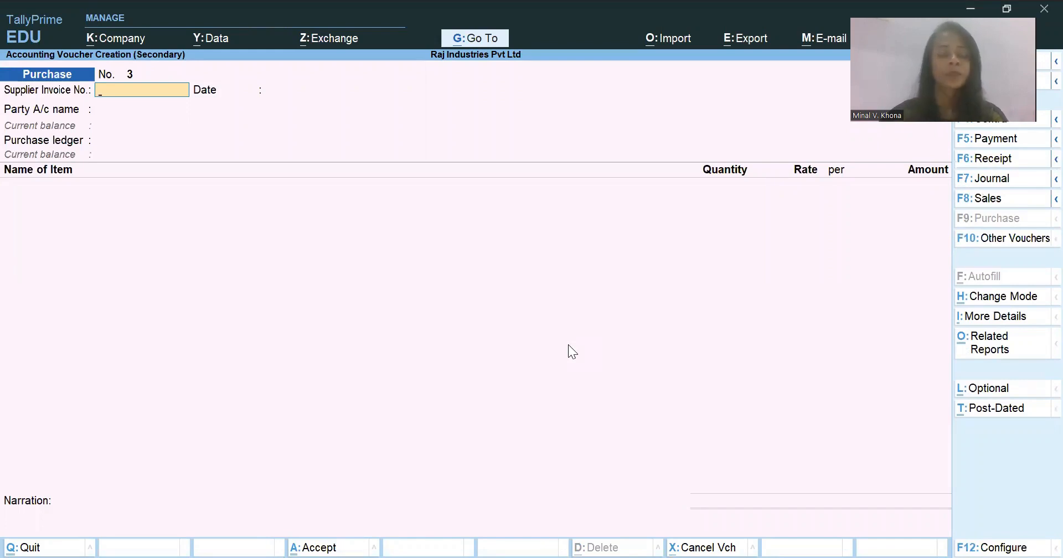
key("Escape")
key("y")
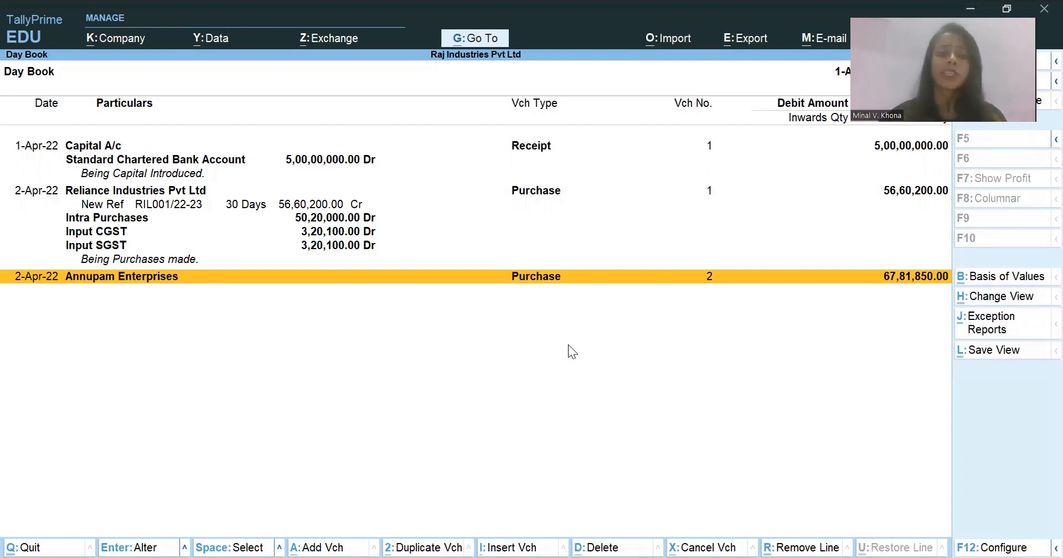
- Reopen the Day Book, widen its period to include the 1-Apr-22 receipt, and look through the listed vouchers
key("Escape")
key("Return")
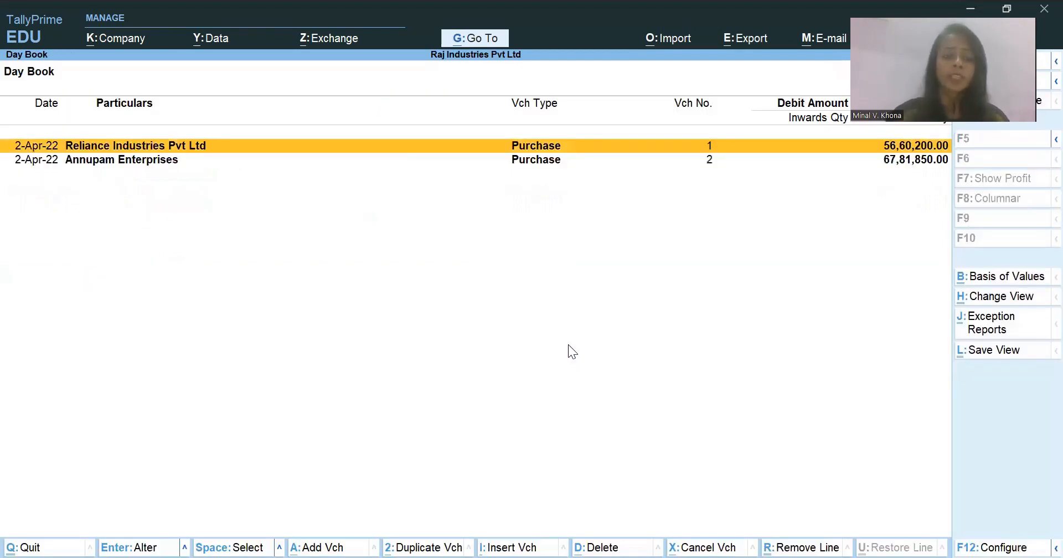
key("alt+F2")
key("BackSpace")
key("Return")
key("Return")
key("Down")
key("Down")
key("Up")
key("Up")
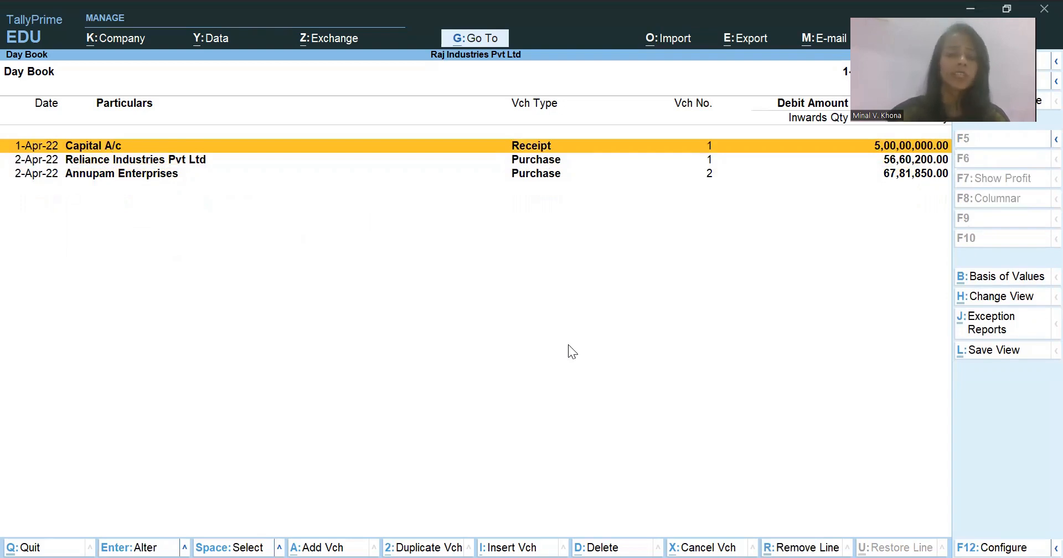
- Leave the Day Book and open the Purchase Register's list of April vouchers from the account books
key("Escape")
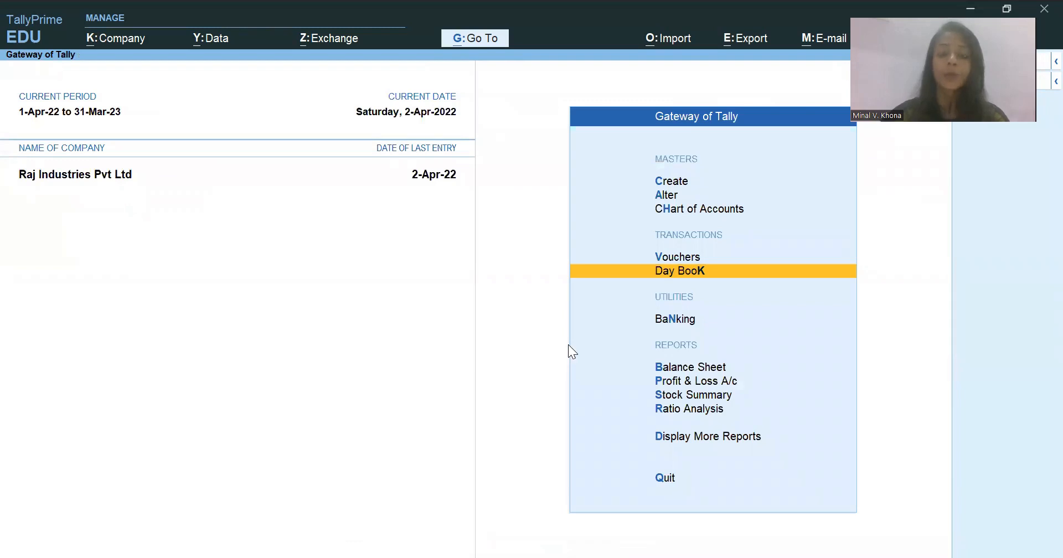
key("d")
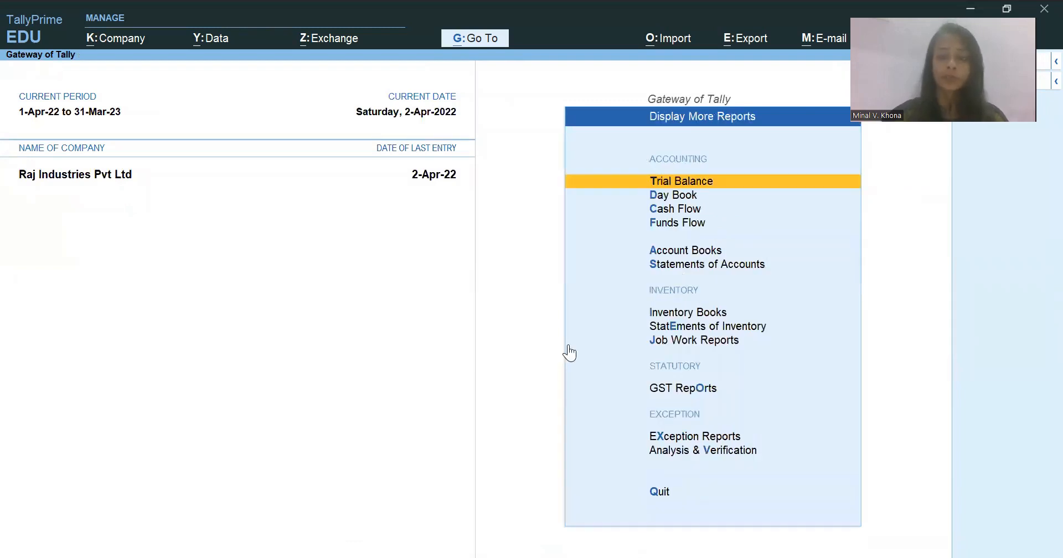
key("a")
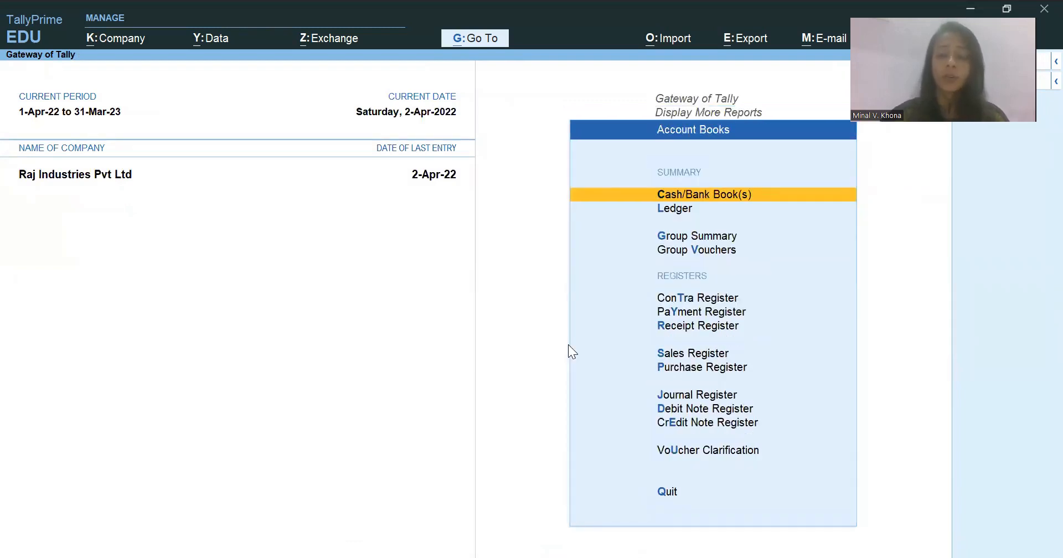
key("Down")
key("Down")
key("Down")
key("Down")
key("Down")
key("Down")
key("Down")
key("Down")
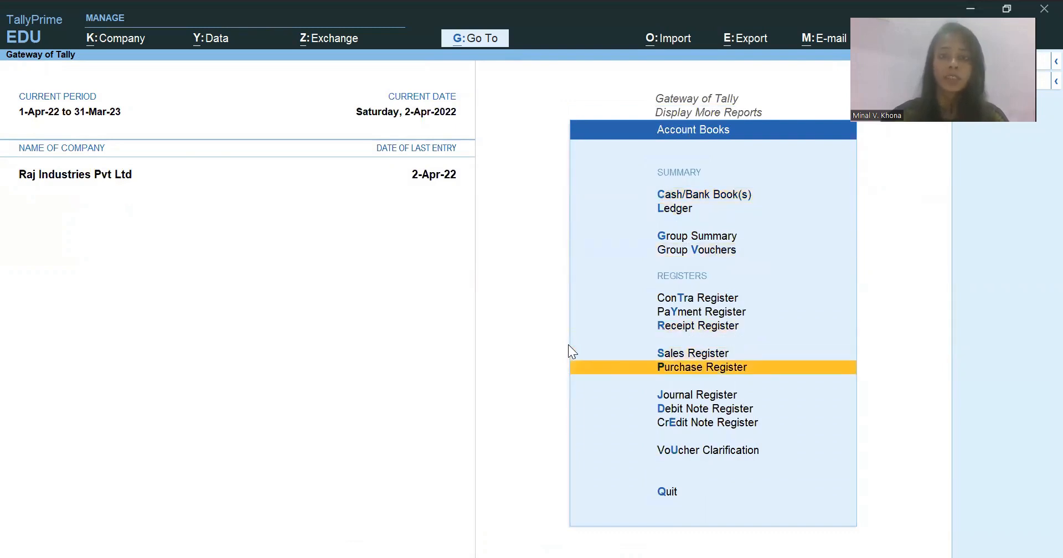
key("Return")
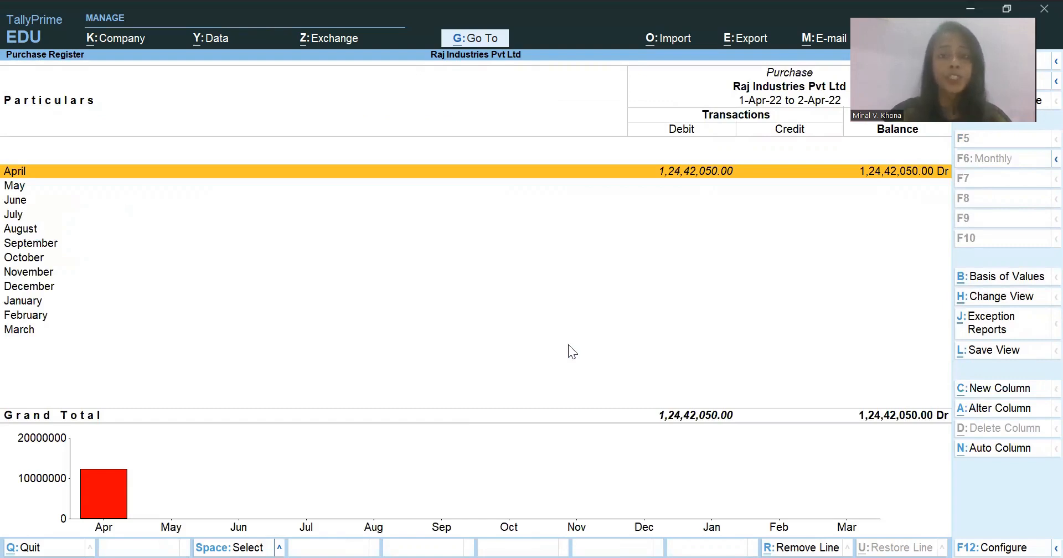
key("Return")
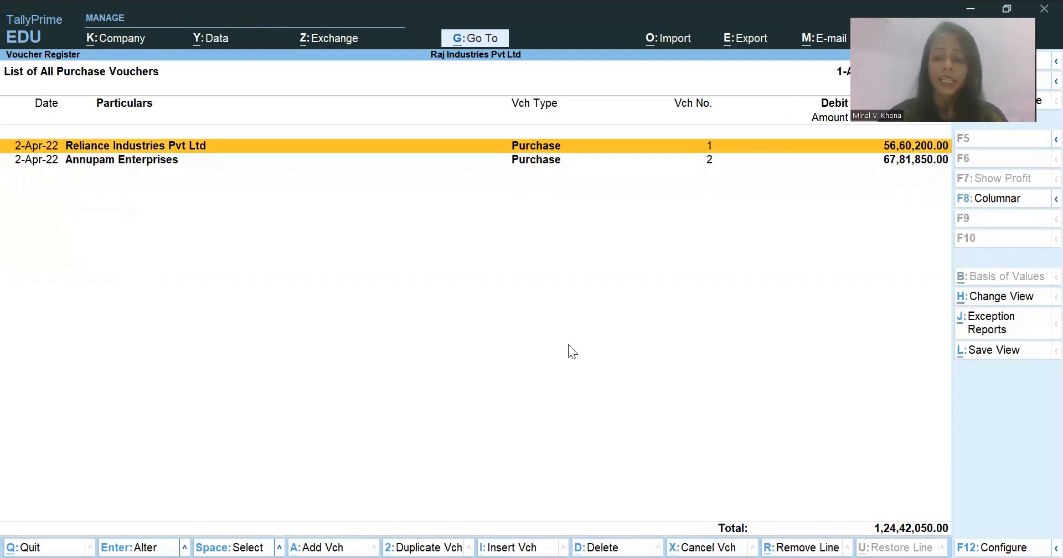
- View the Reliance Industries Pvt Ltd purchase voucher's details and close it, and start deleting it from the list but cancel
key("Return")
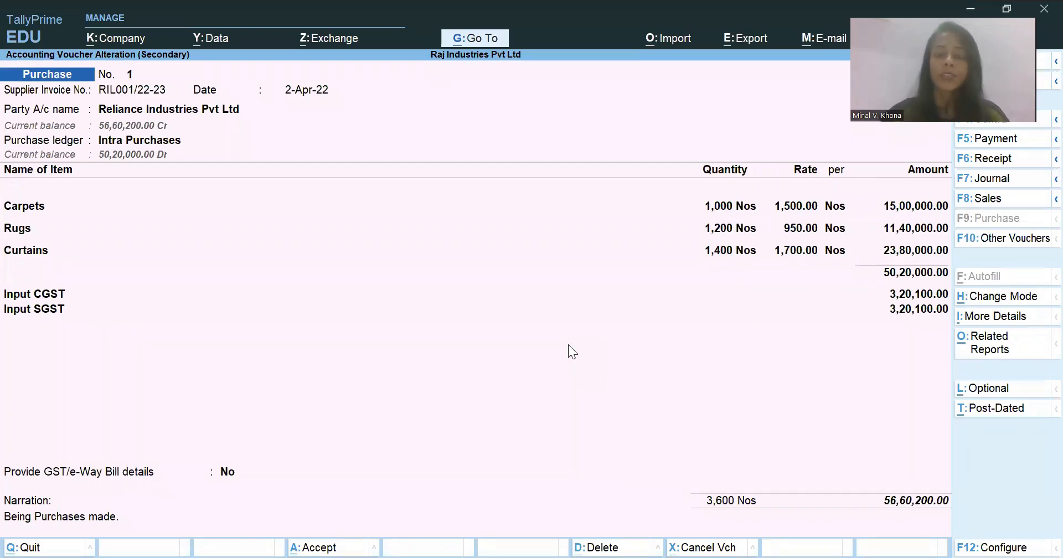
key("Escape")
key("Return")
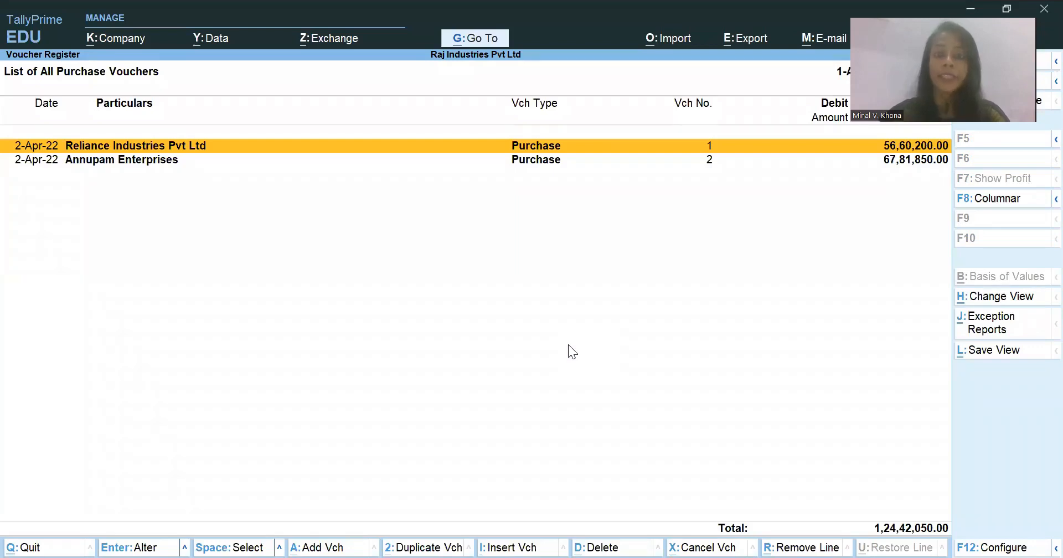
key("alt+d")
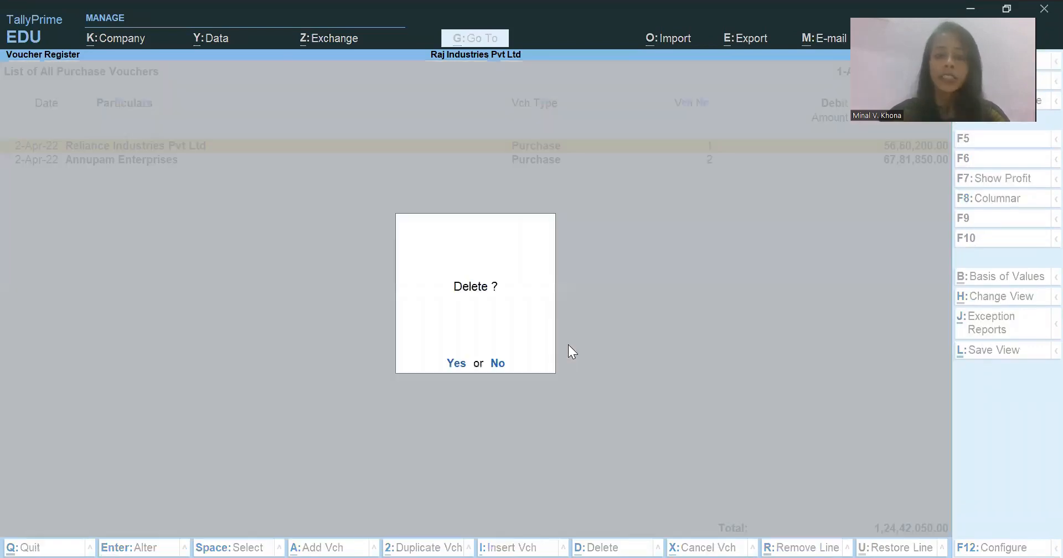
key("Escape")
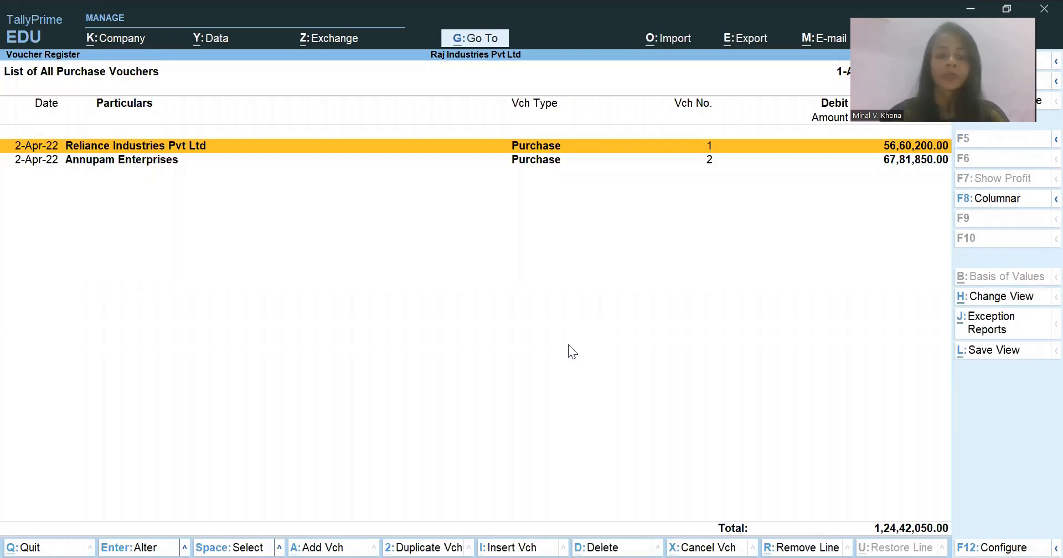
- Mark the Reliance Industries Pvt Ltd and Annupam Enterprises vouchers in the purchase list and leave the Purchase Register
key("space")
key("Down")
key("Up")
key("Down")
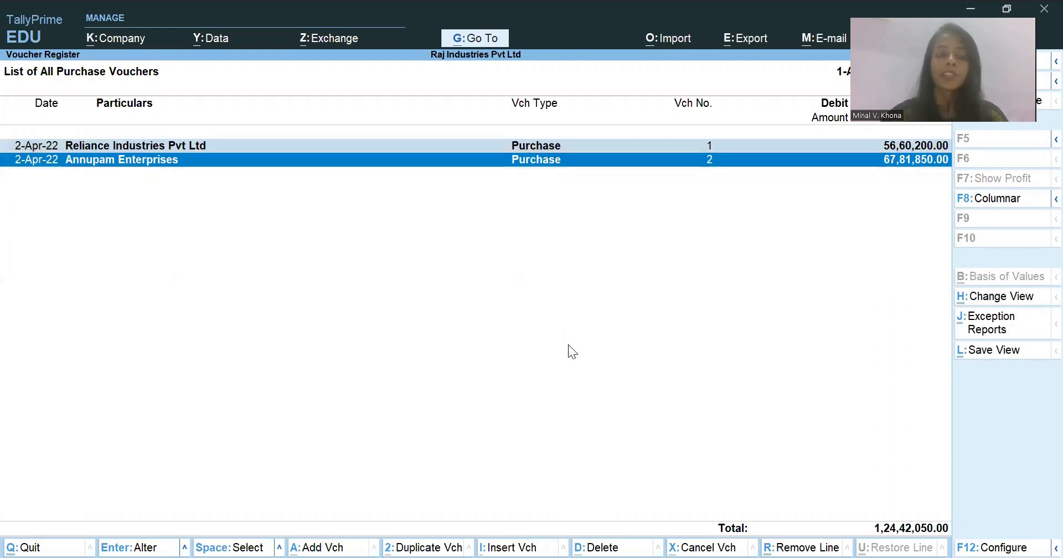
key("Up")
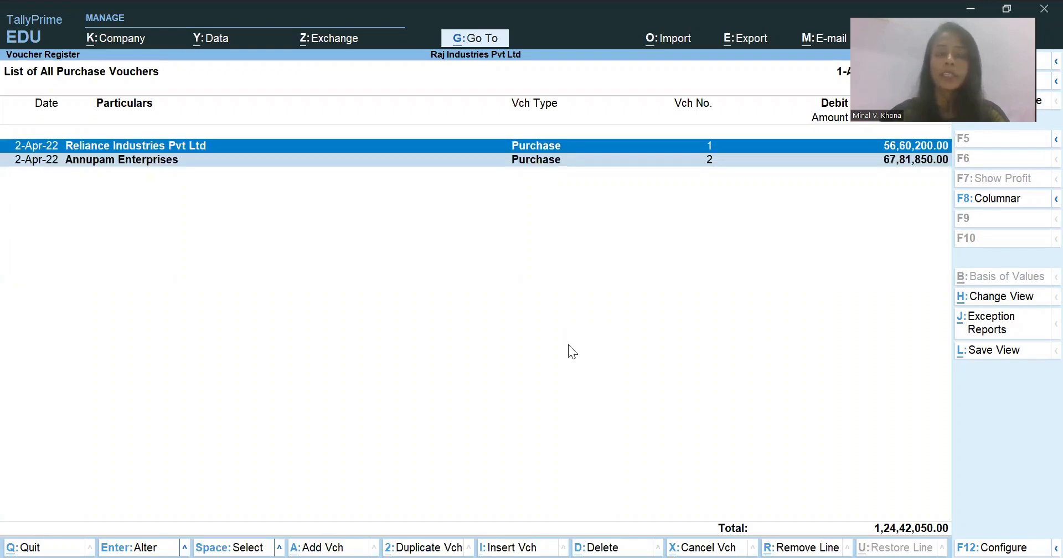
key("Down")
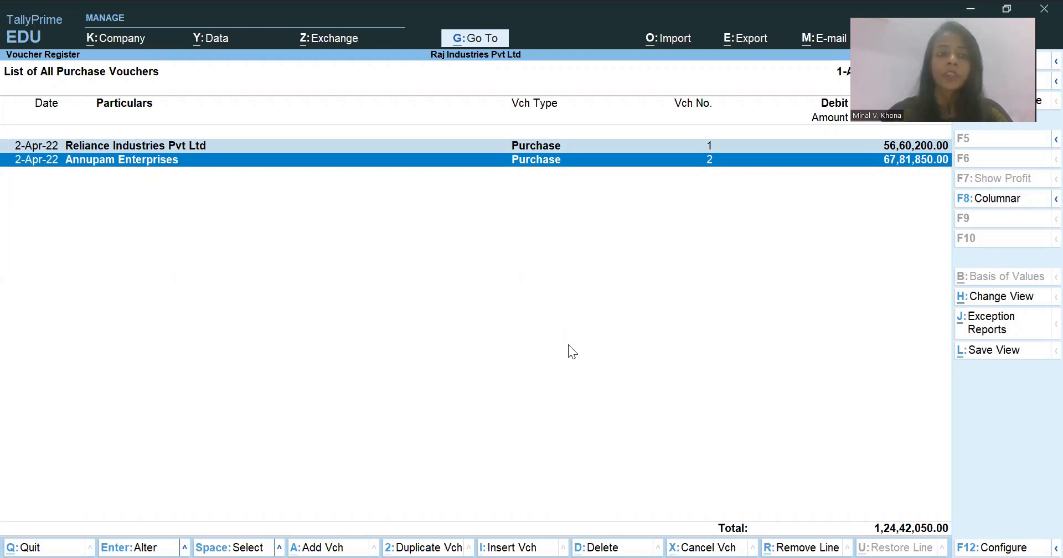
key("Up")
key("Down")
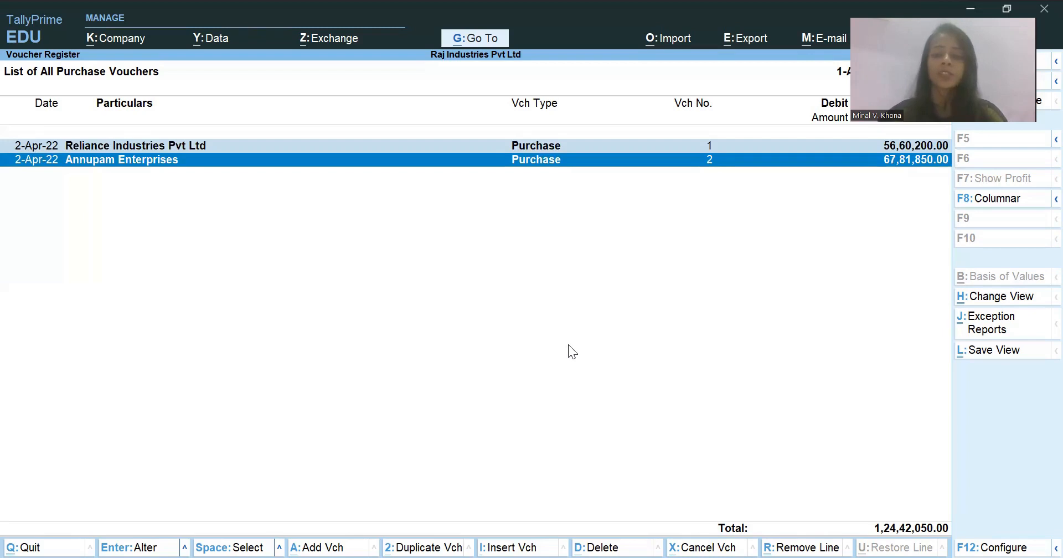
key("Escape")
key("Escape")
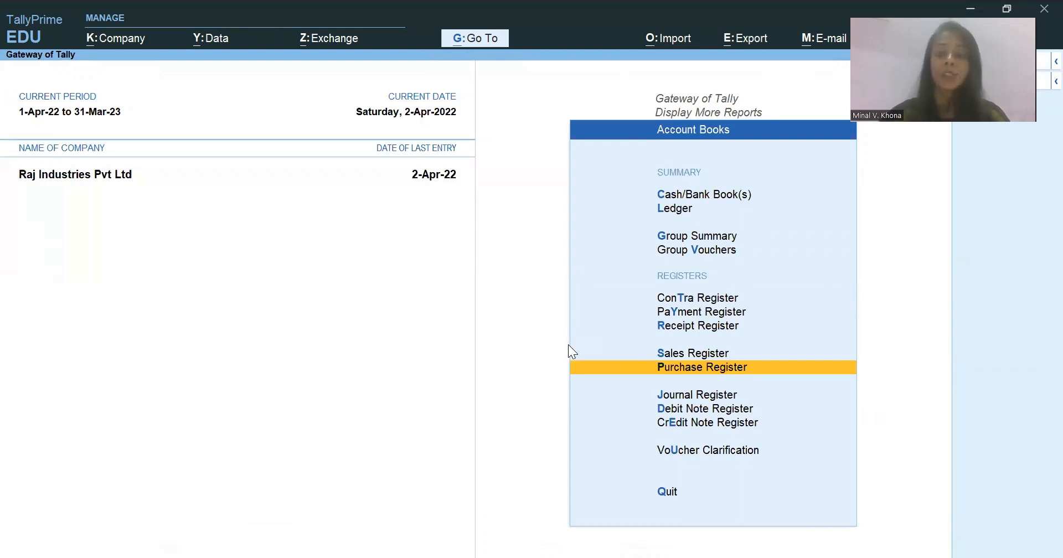
- View the April vouchers in the Receipt Register and return to the list of further reports
key("Up")
key("Up")
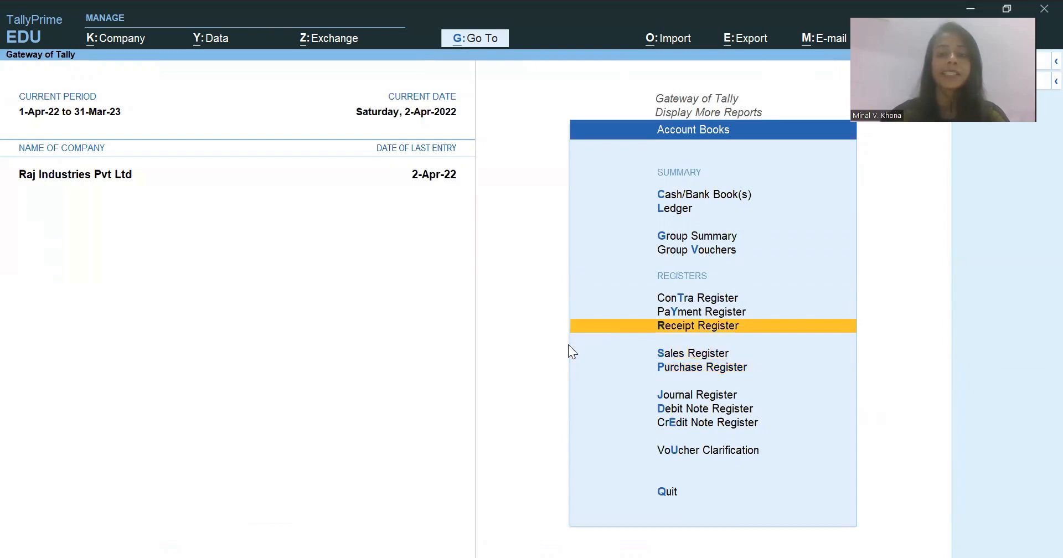
key("Return")
key("Return")
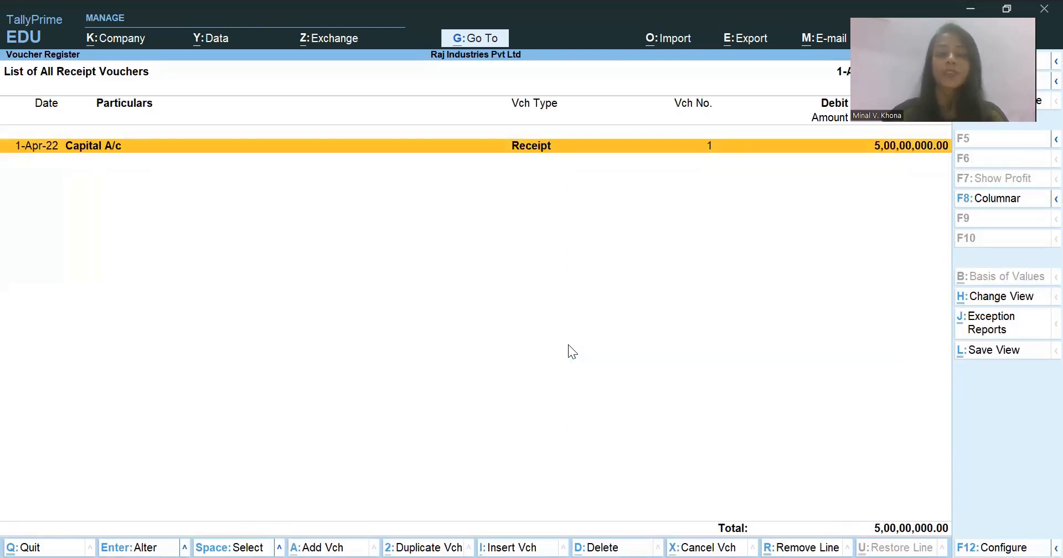
key("Escape")
key("Escape")
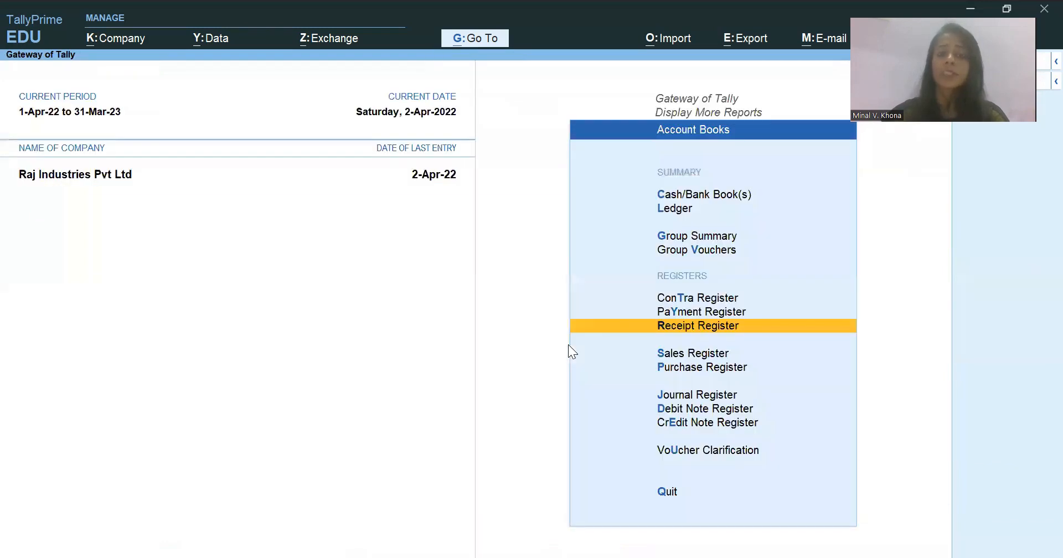
key("Escape")
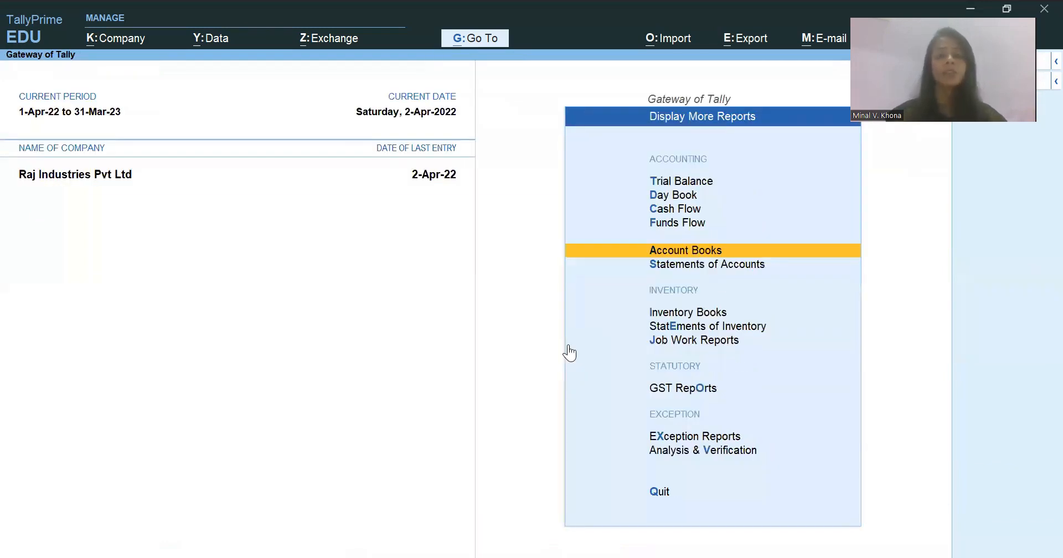